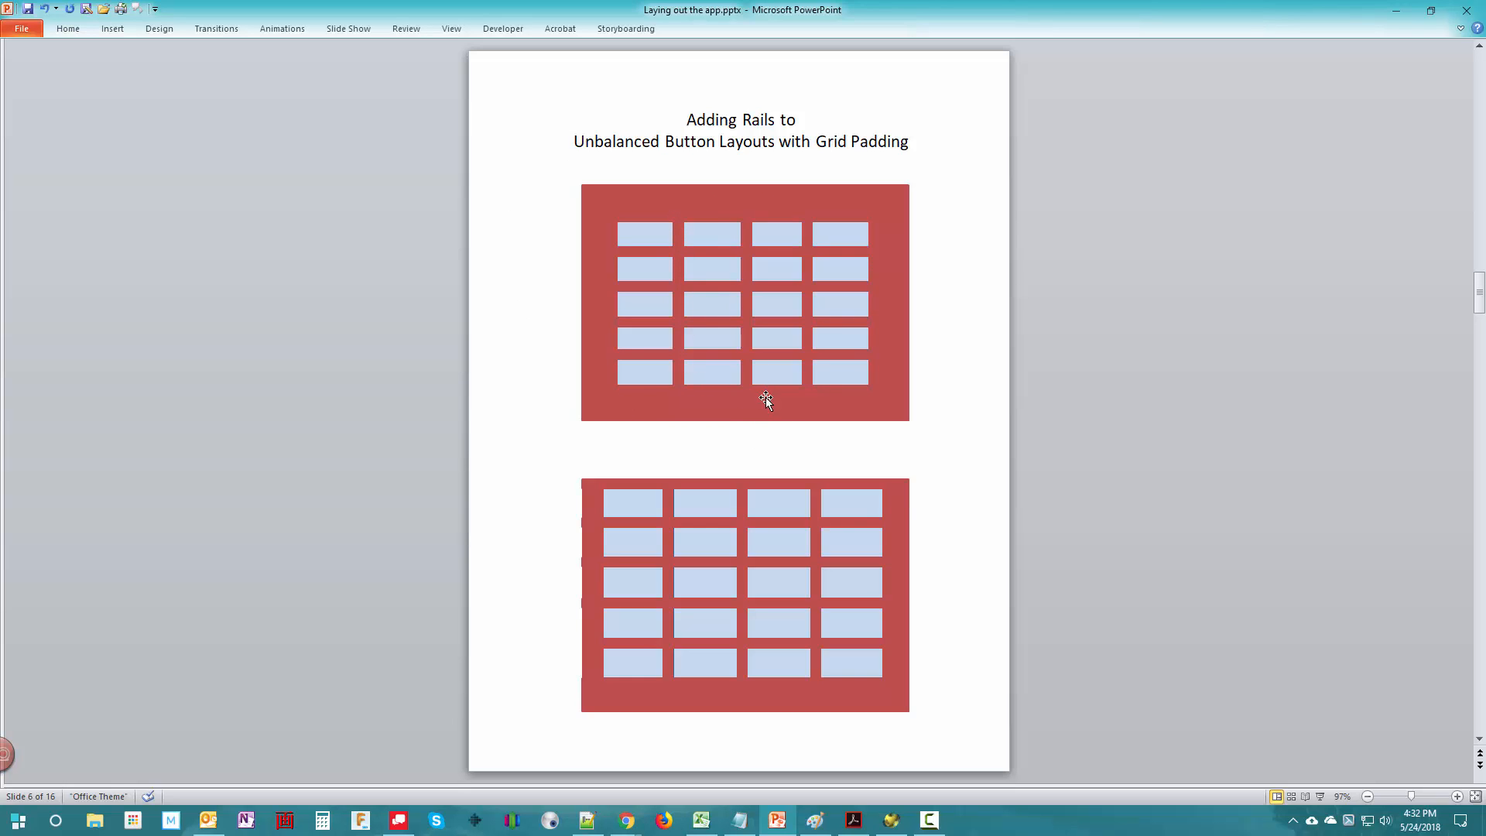
- Move the upper and lower red keyguards aside in turn to expose the blue button layouts underneath, undoing each move
{"action": "mouse_move", "coordinate": [765, 408]}
{"action": "left_mouse_down"}
{"action": "mouse_move", "coordinate": [950, 406]}
{"action": "mouse_move", "coordinate": [1064, 452]}
{"action": "left_mouse_up"}
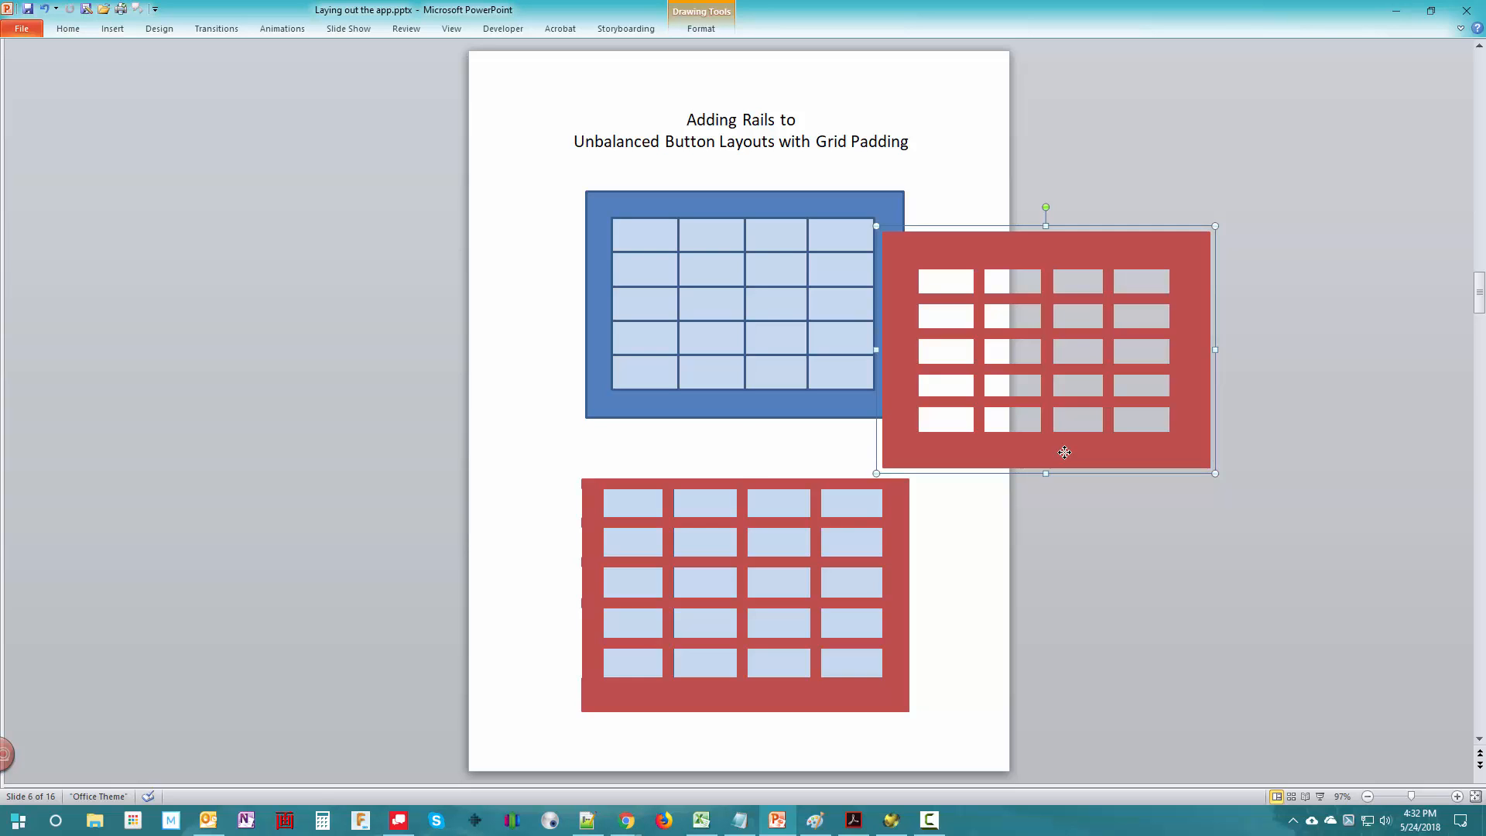
{"action": "key", "text": "ctrl+z"}
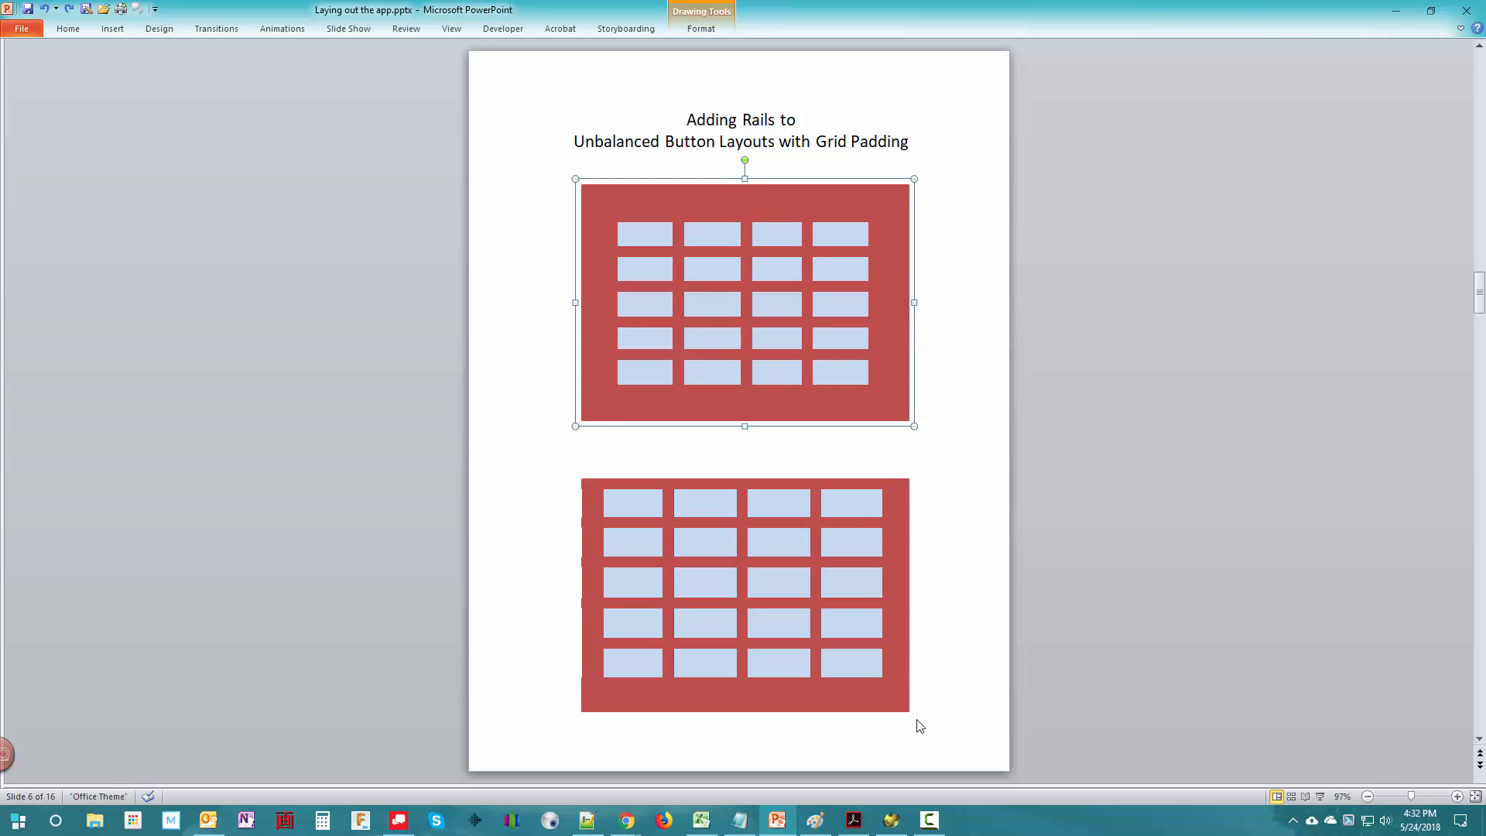
{"action": "left_click", "coordinate": [898, 708]}
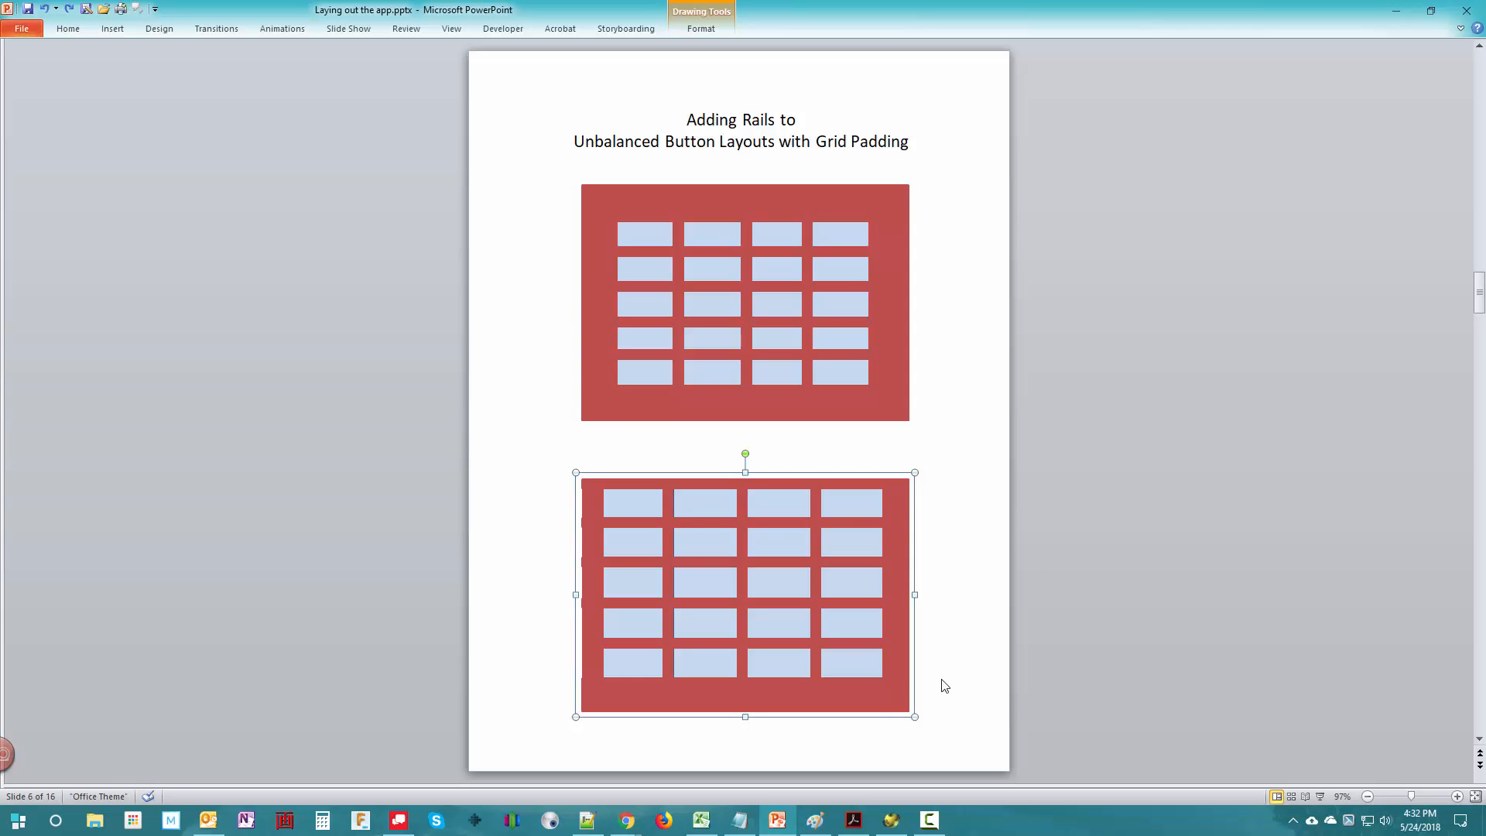
{"action": "left_click_drag", "start_coordinate": [869, 703], "coordinate": [1235, 577]}
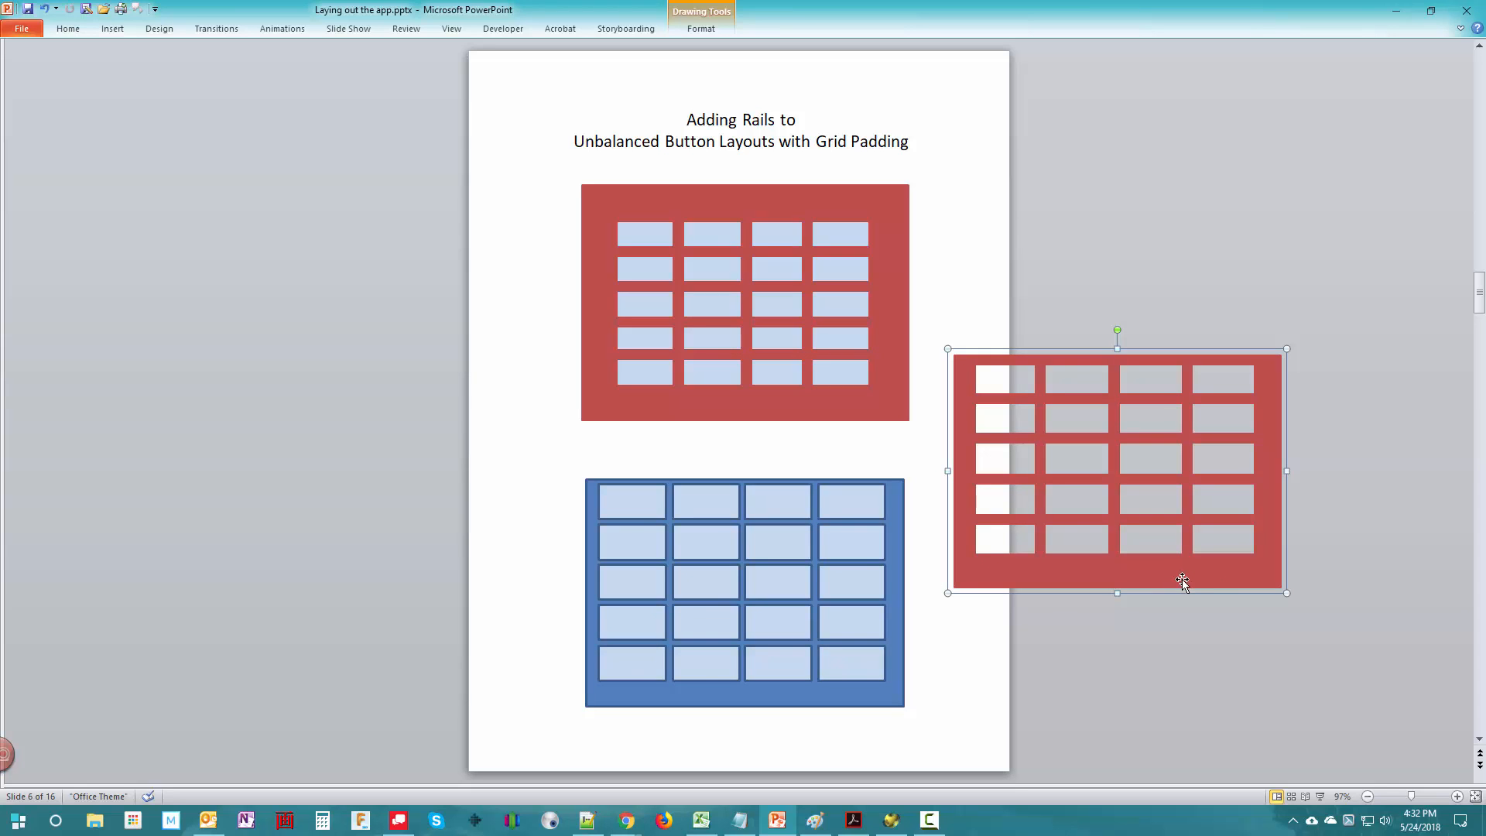
{"action": "key", "text": "ctrl+z"}
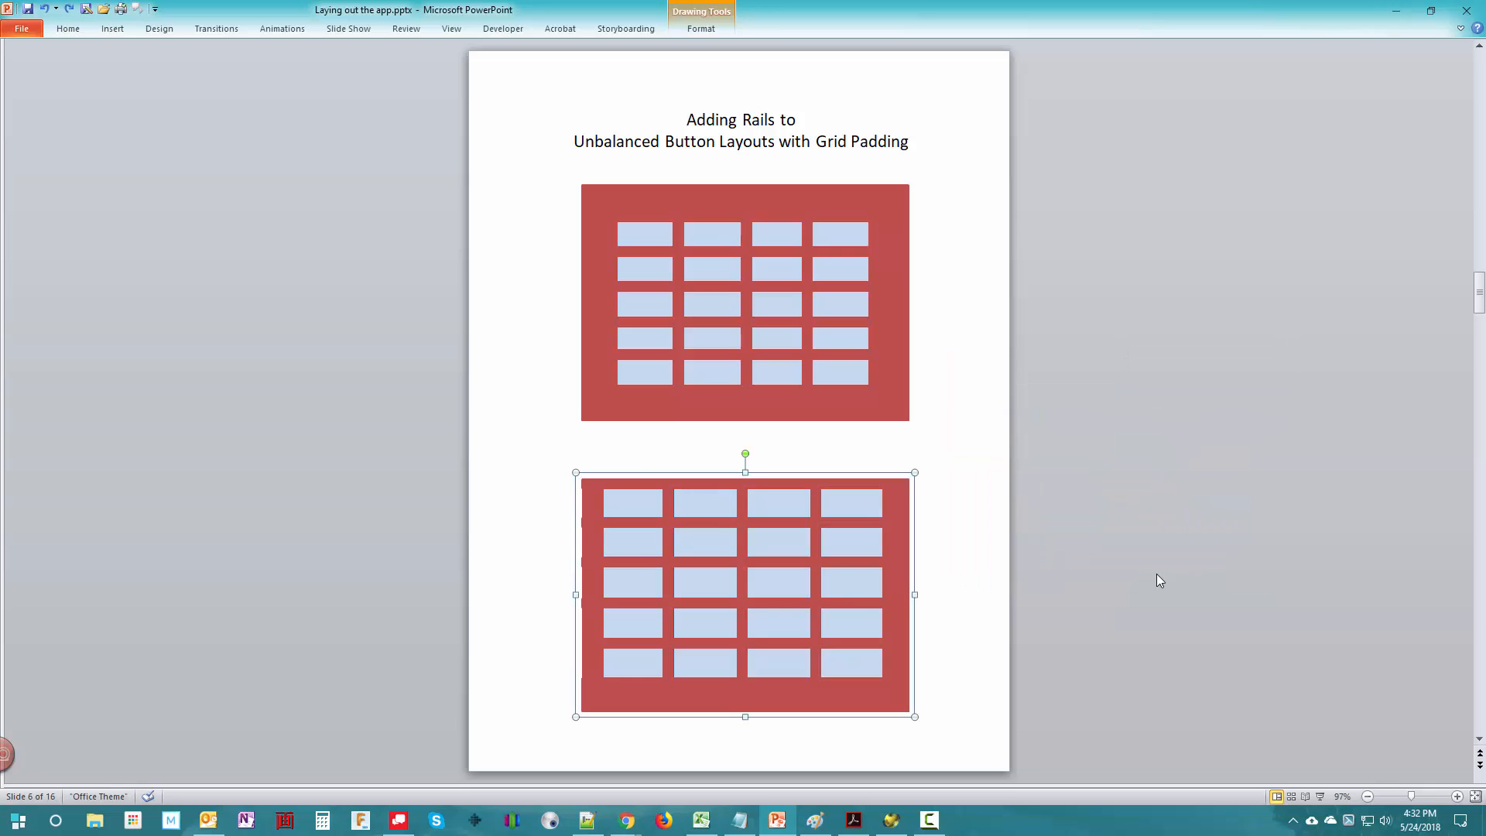
{"action": "left_click", "coordinate": [983, 735]}
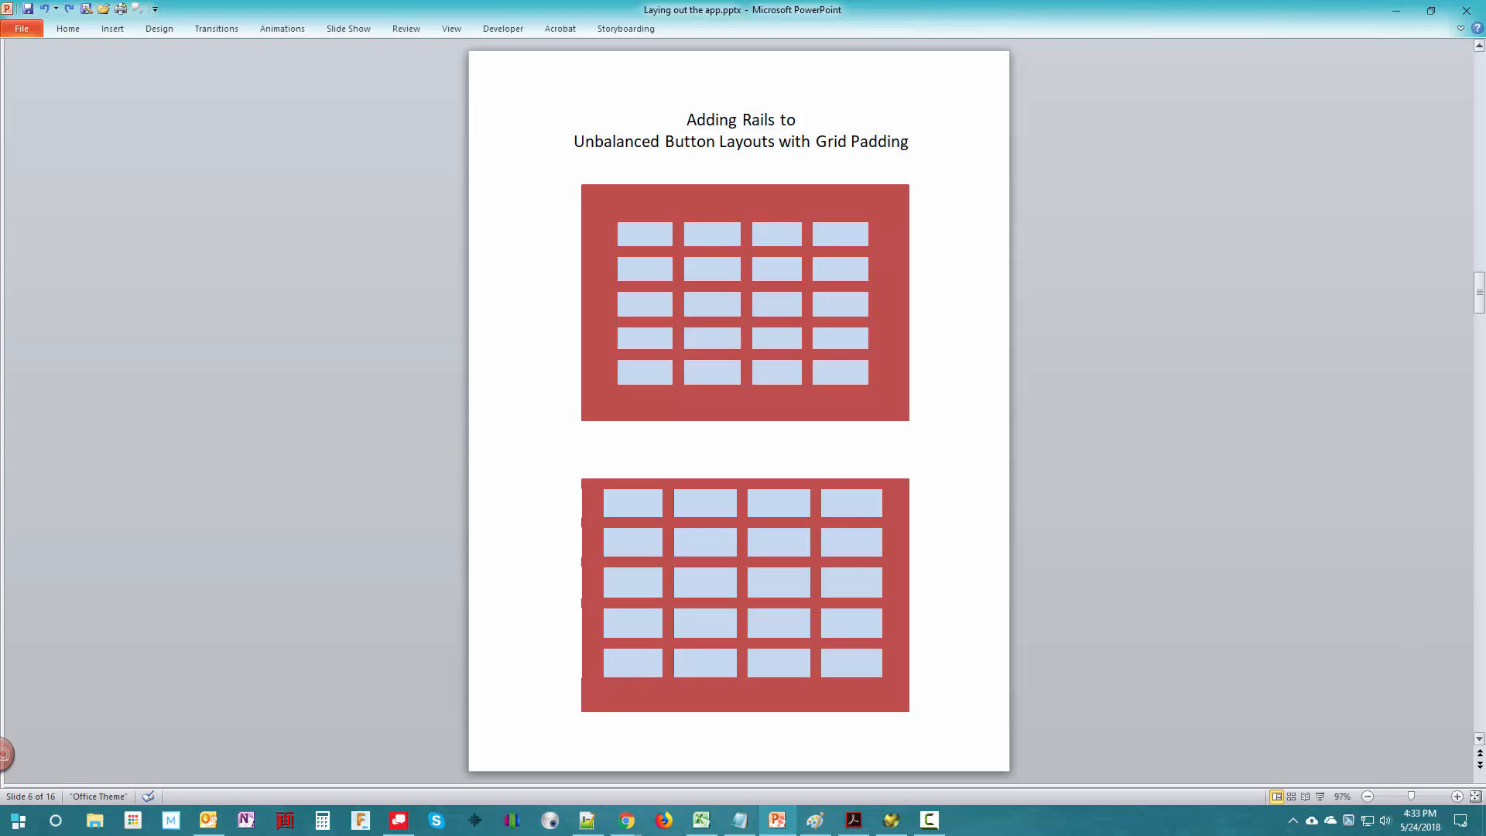
- Advance through the Coughdrop App slides to slide 9, which outlines only the gap between the snack and circle time buttons
{"action": "left_click", "coordinate": [1480, 765]}
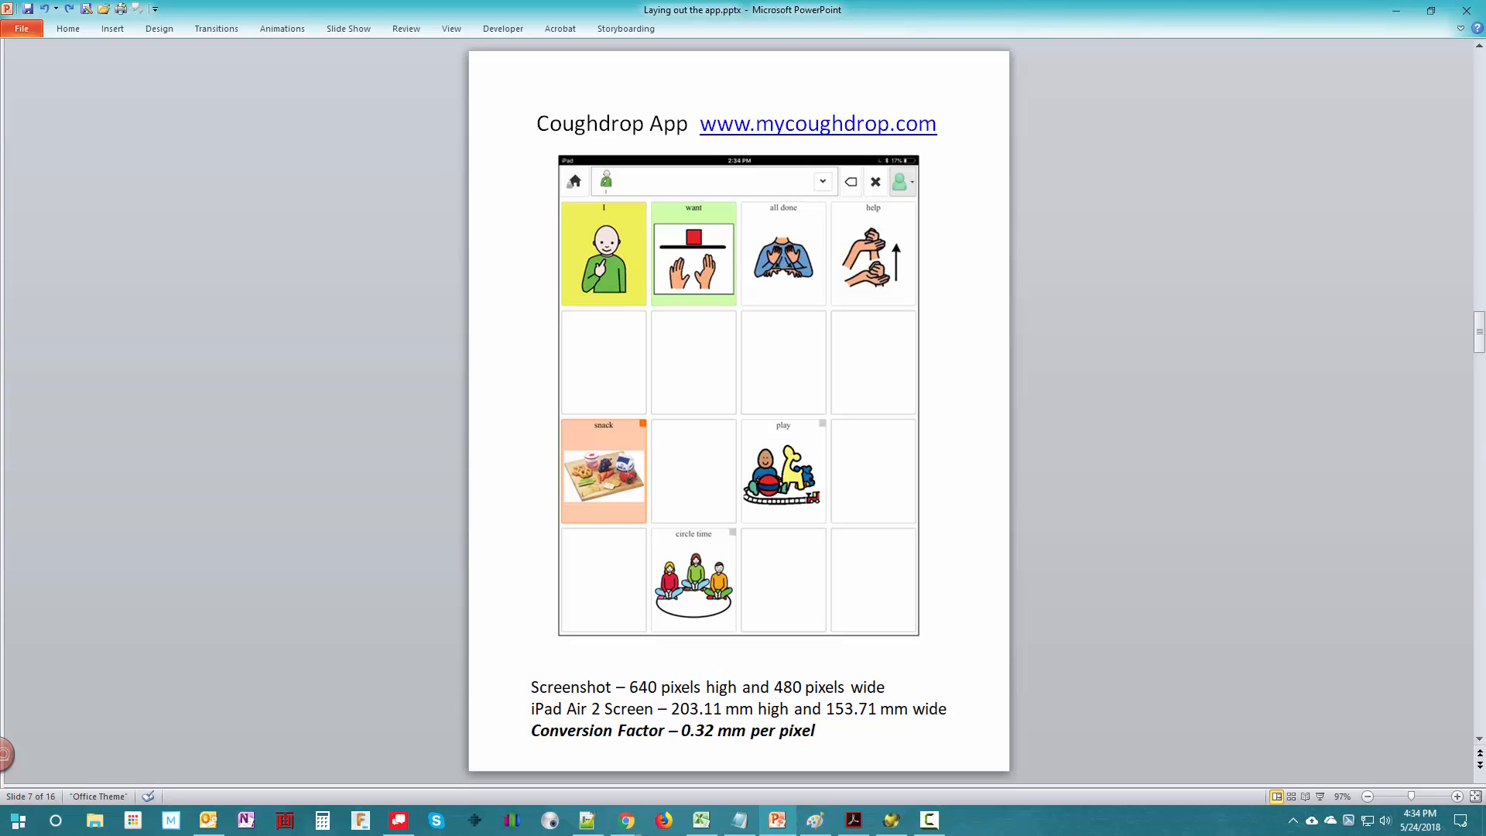
{"action": "left_click", "coordinate": [1479, 763]}
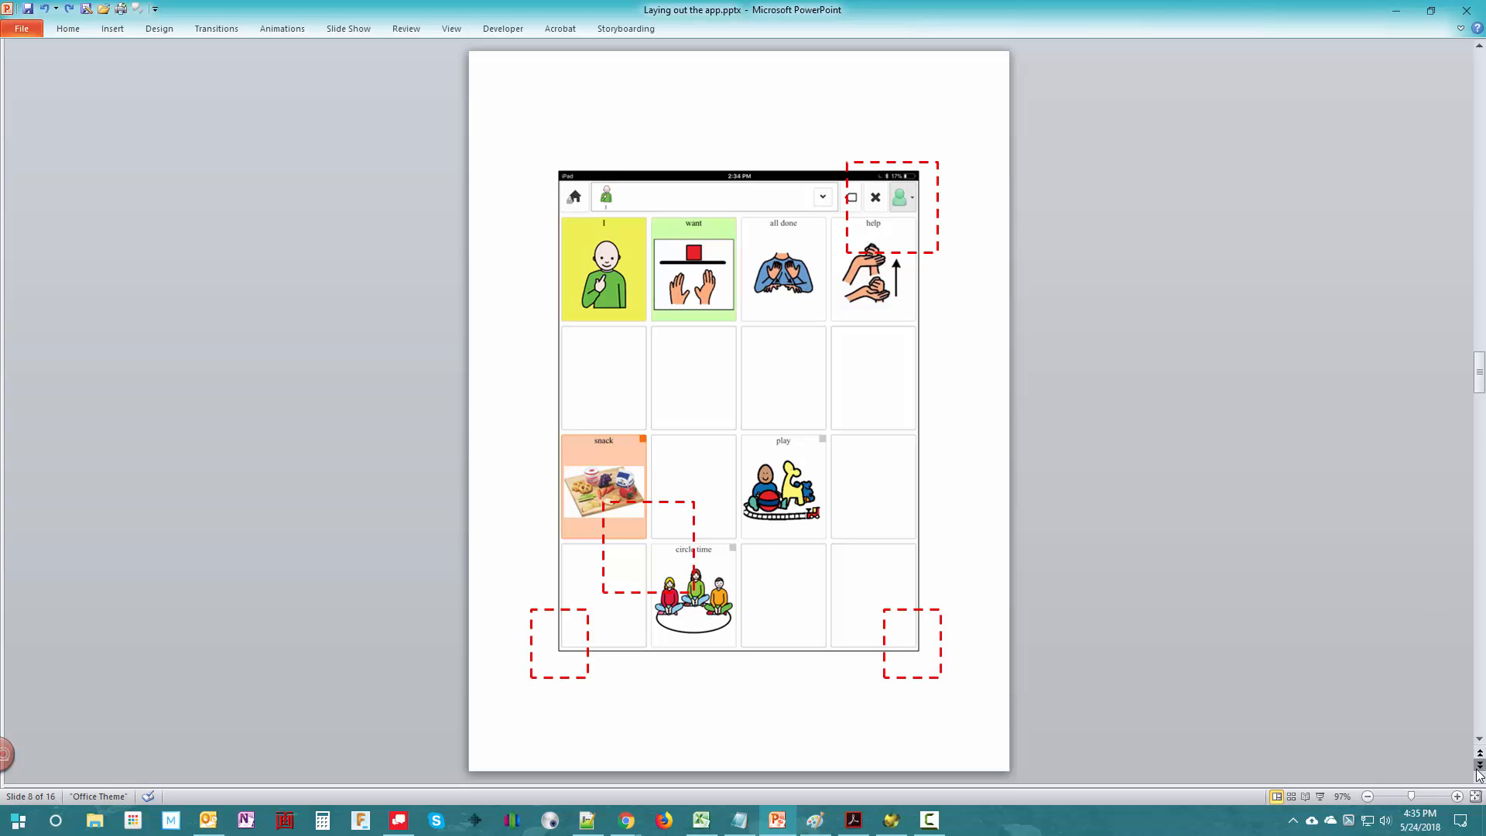
{"action": "left_click", "coordinate": [1477, 767]}
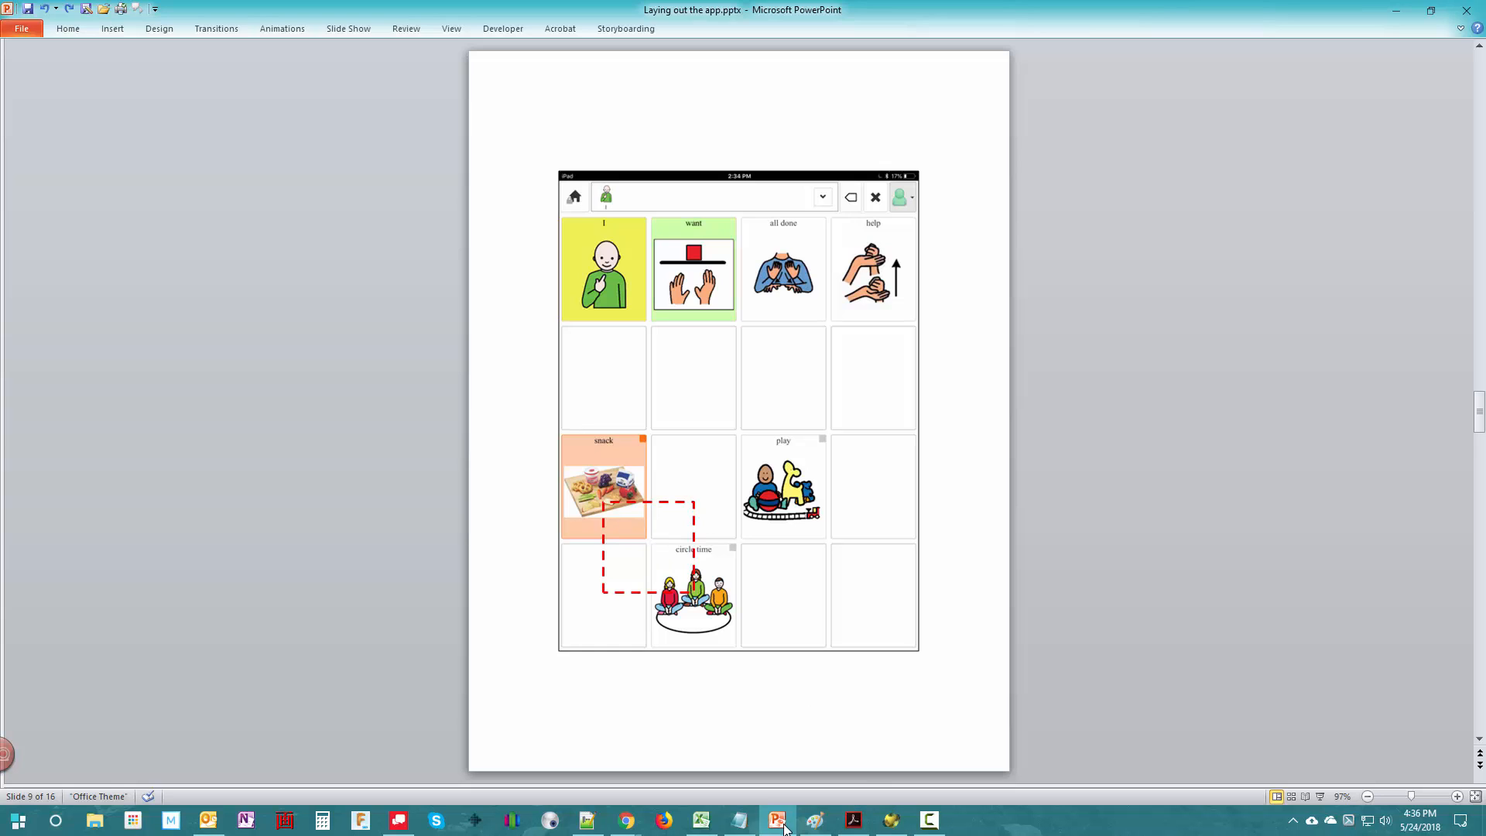
- Switch to Paint, enlarge the IMG_0875.PNG screenshot to 300%, and examine the pixel positions of the gaps around the circle time button
{"action": "left_click", "coordinate": [815, 820]}
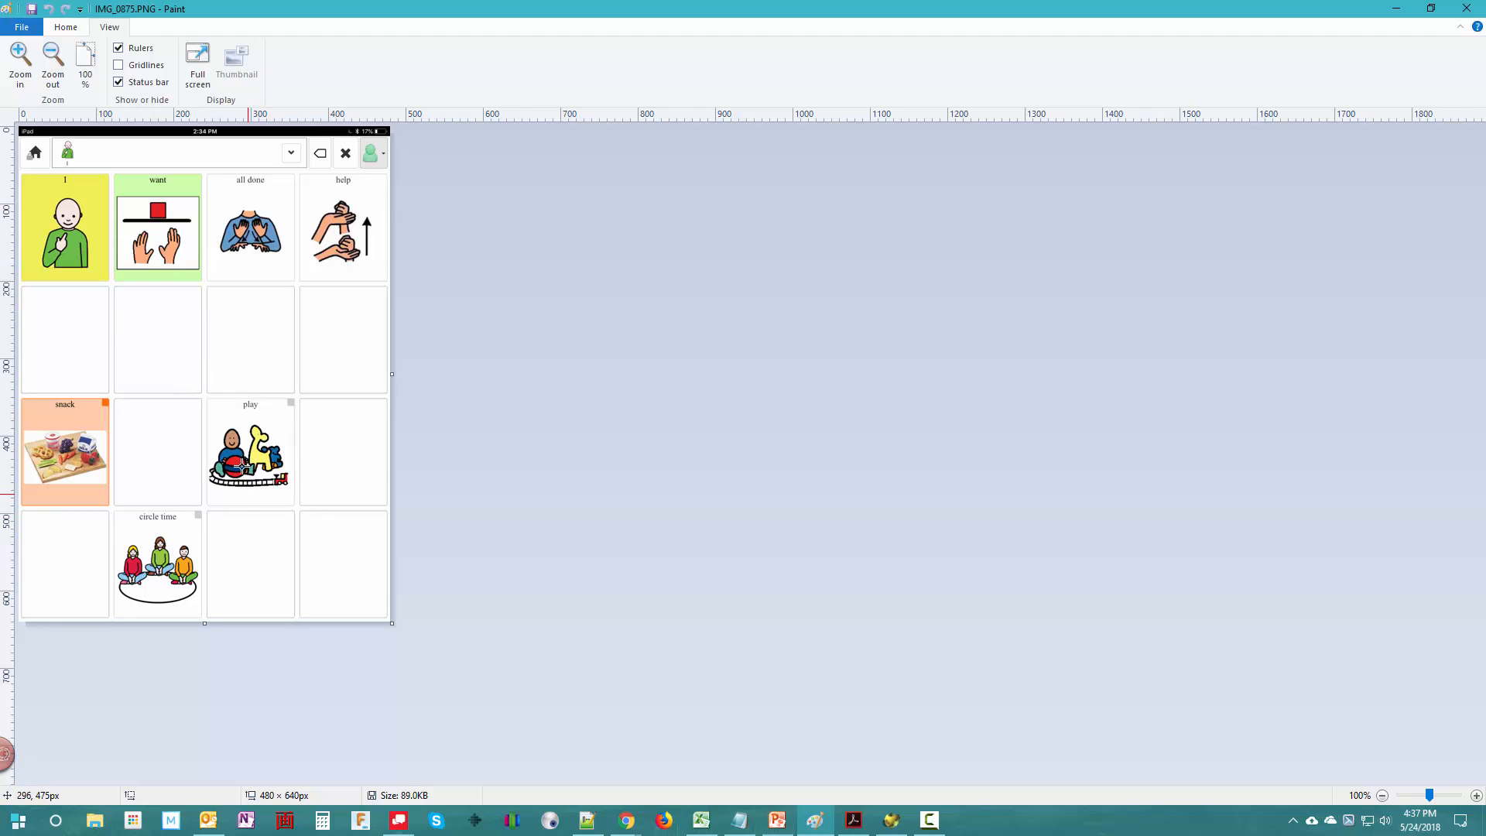
{"action": "left_click", "coordinate": [19, 52]}
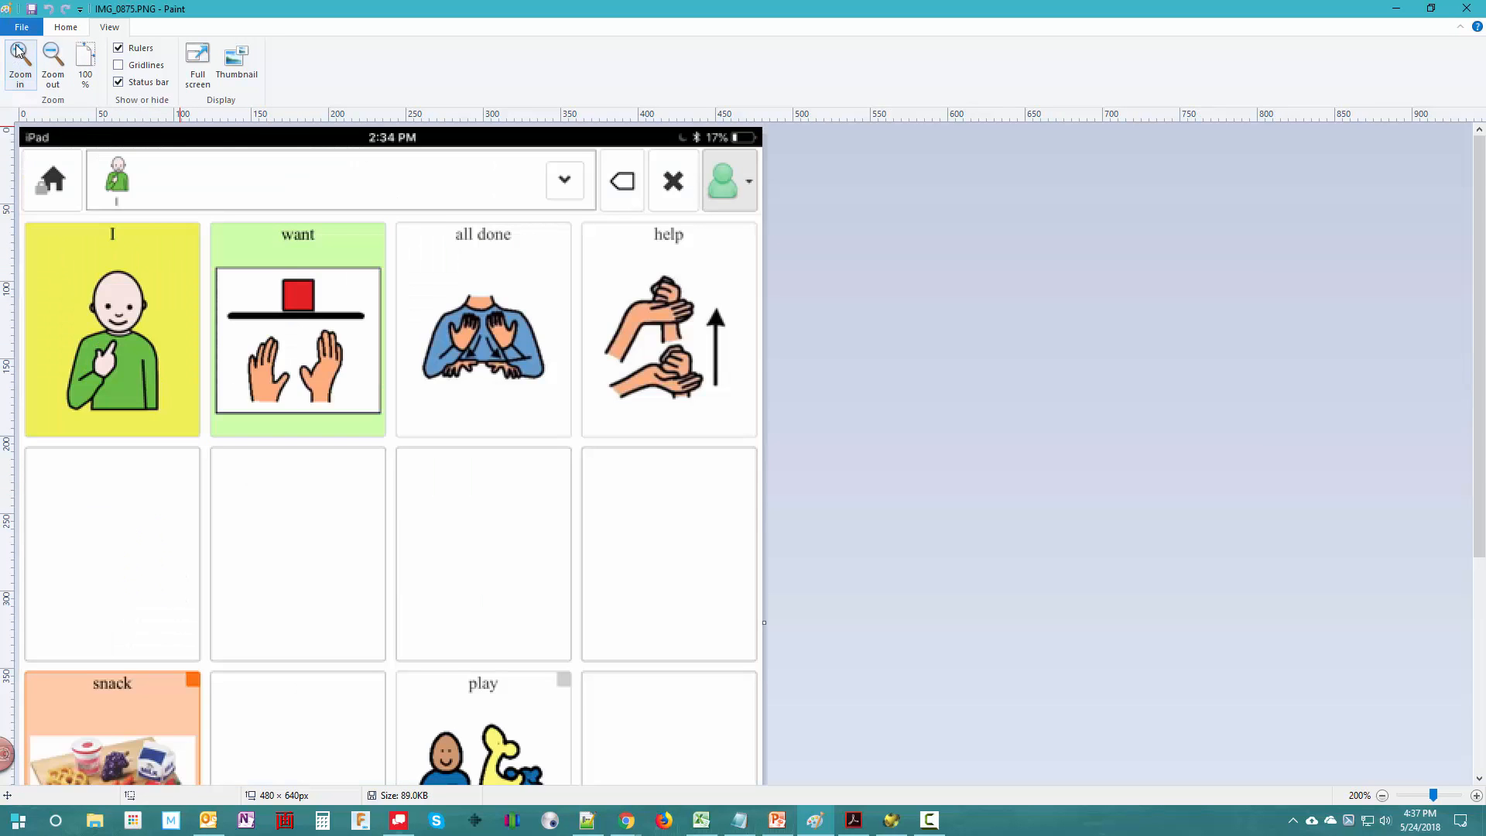
{"action": "left_click", "coordinate": [19, 51]}
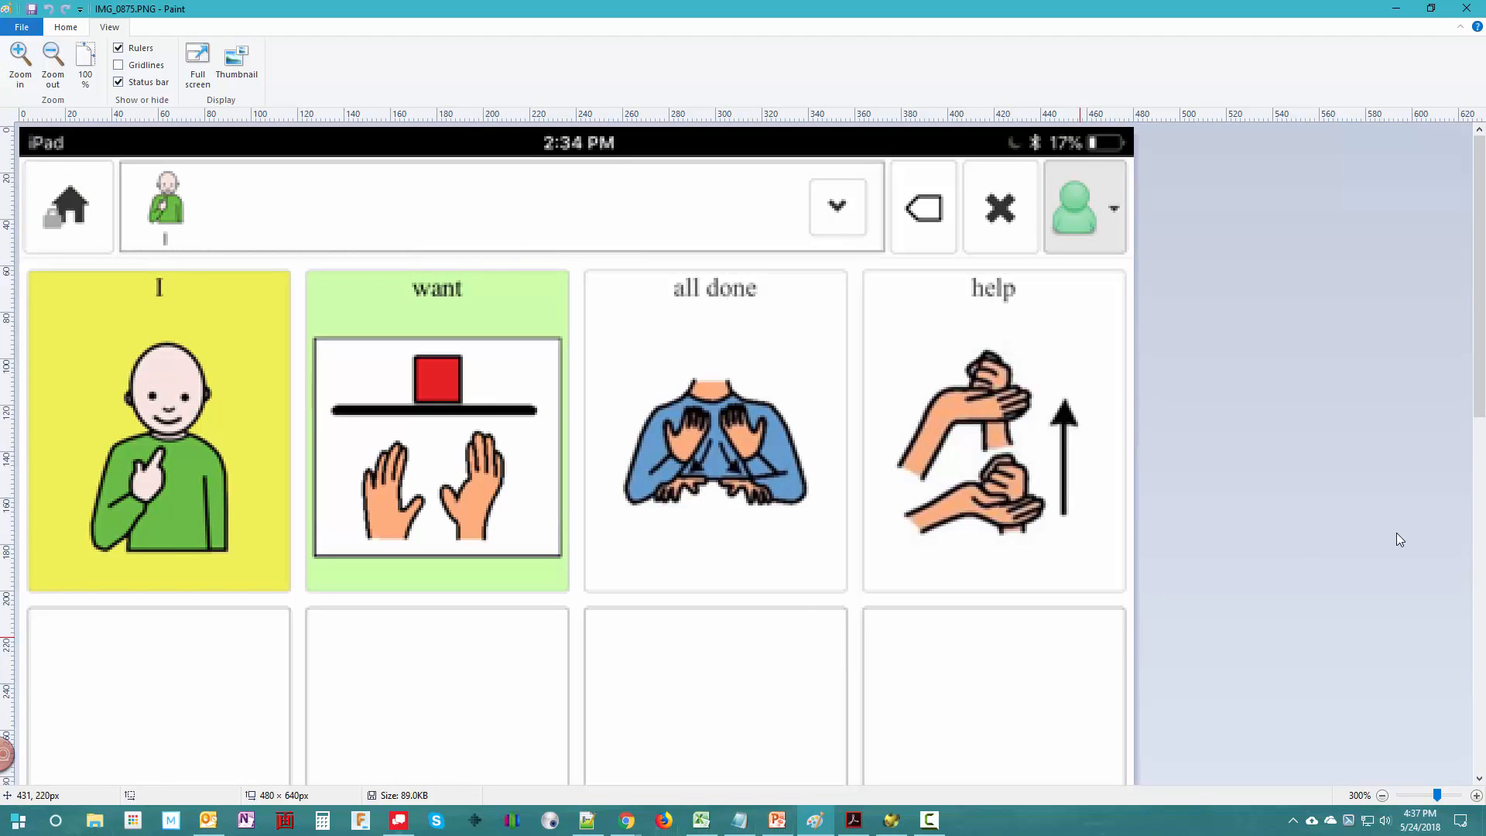
{"action": "left_click", "coordinate": [1479, 777]}
{"action": "left_click", "coordinate": [1479, 778]}
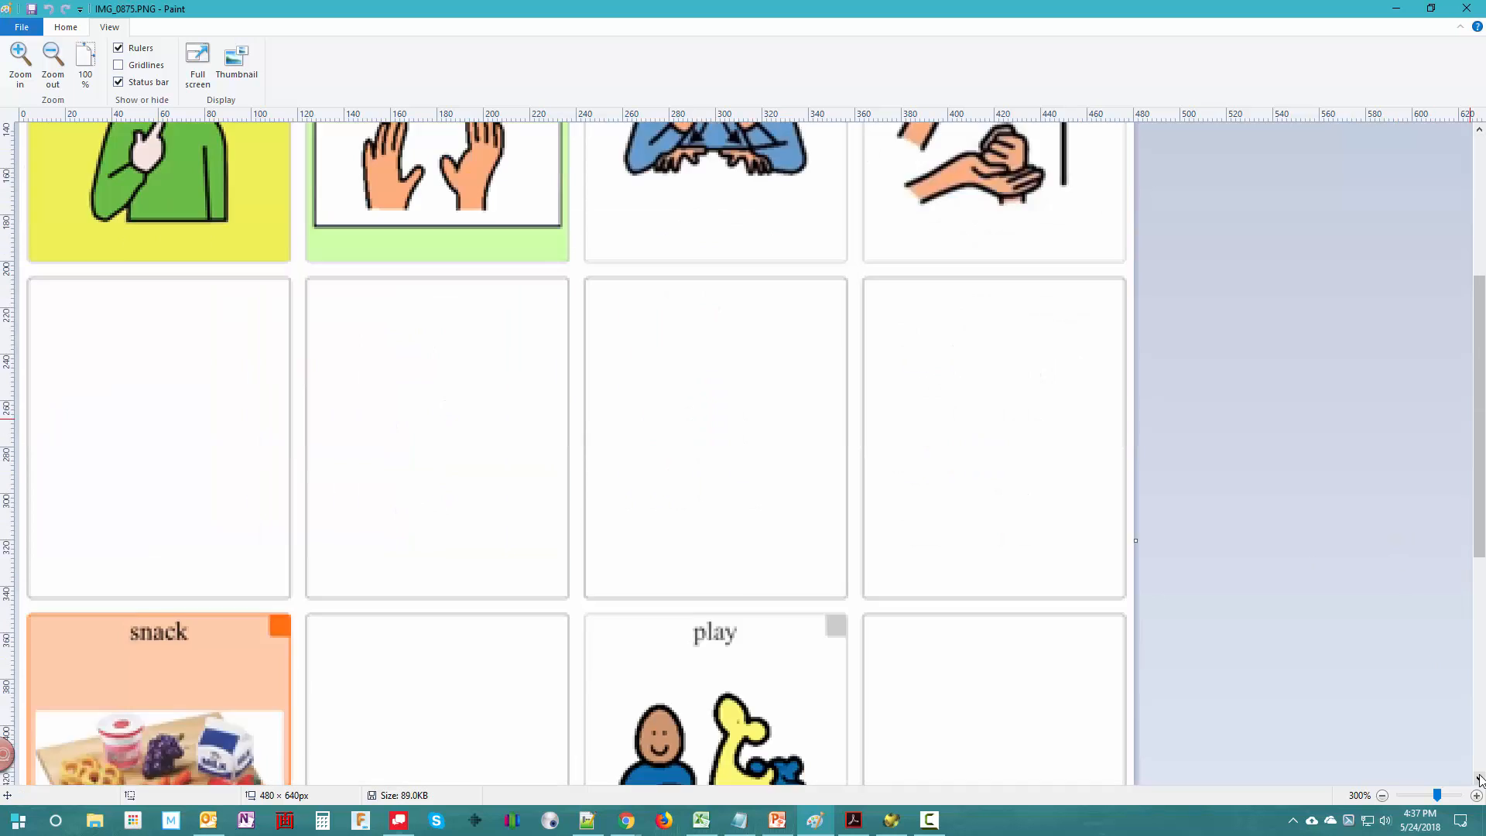
{"action": "left_click", "coordinate": [1478, 778]}
{"action": "left_click", "coordinate": [1479, 778]}
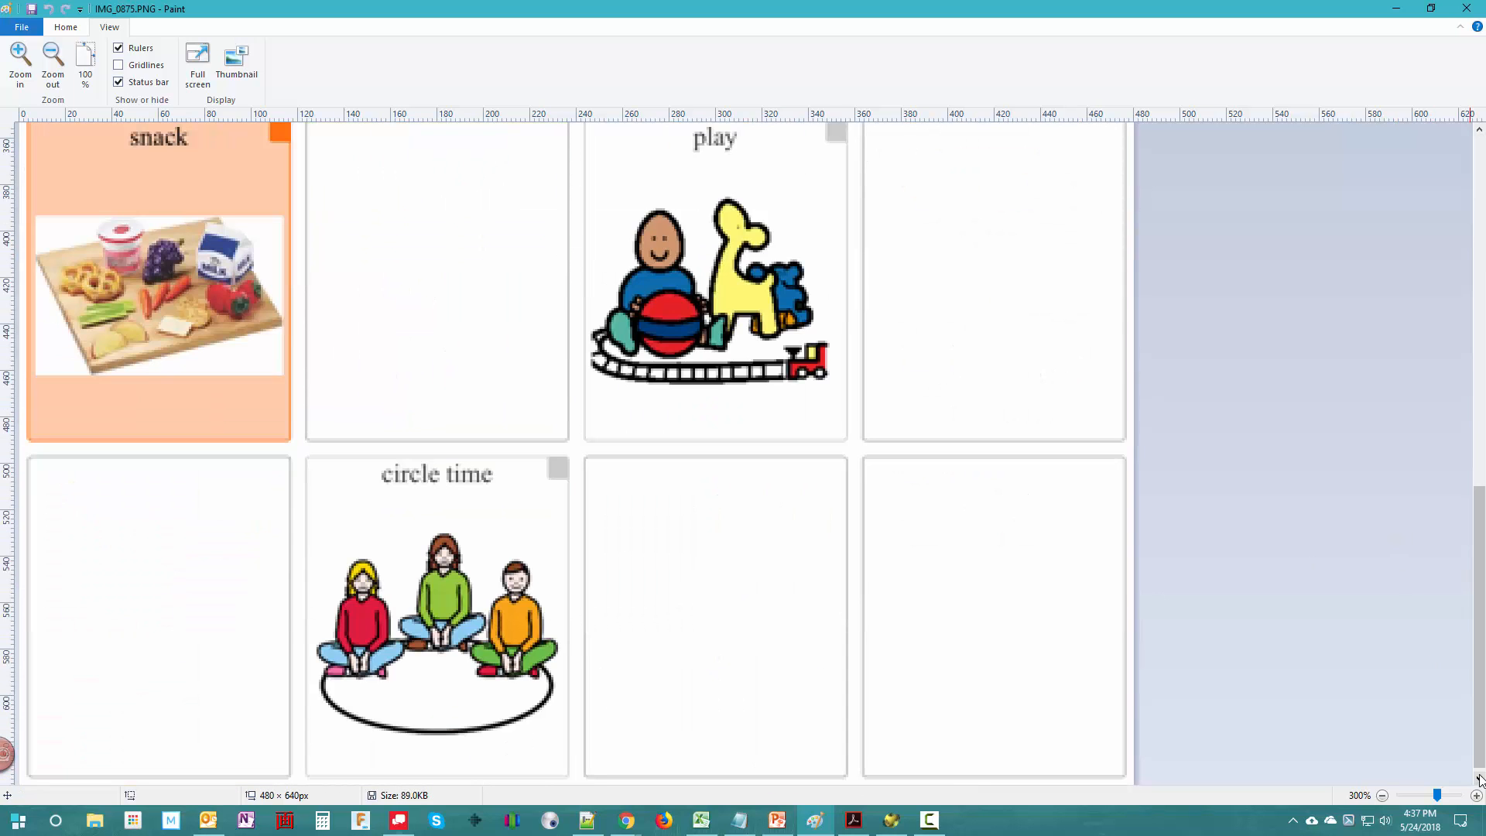
{"action": "left_click", "coordinate": [1478, 778]}
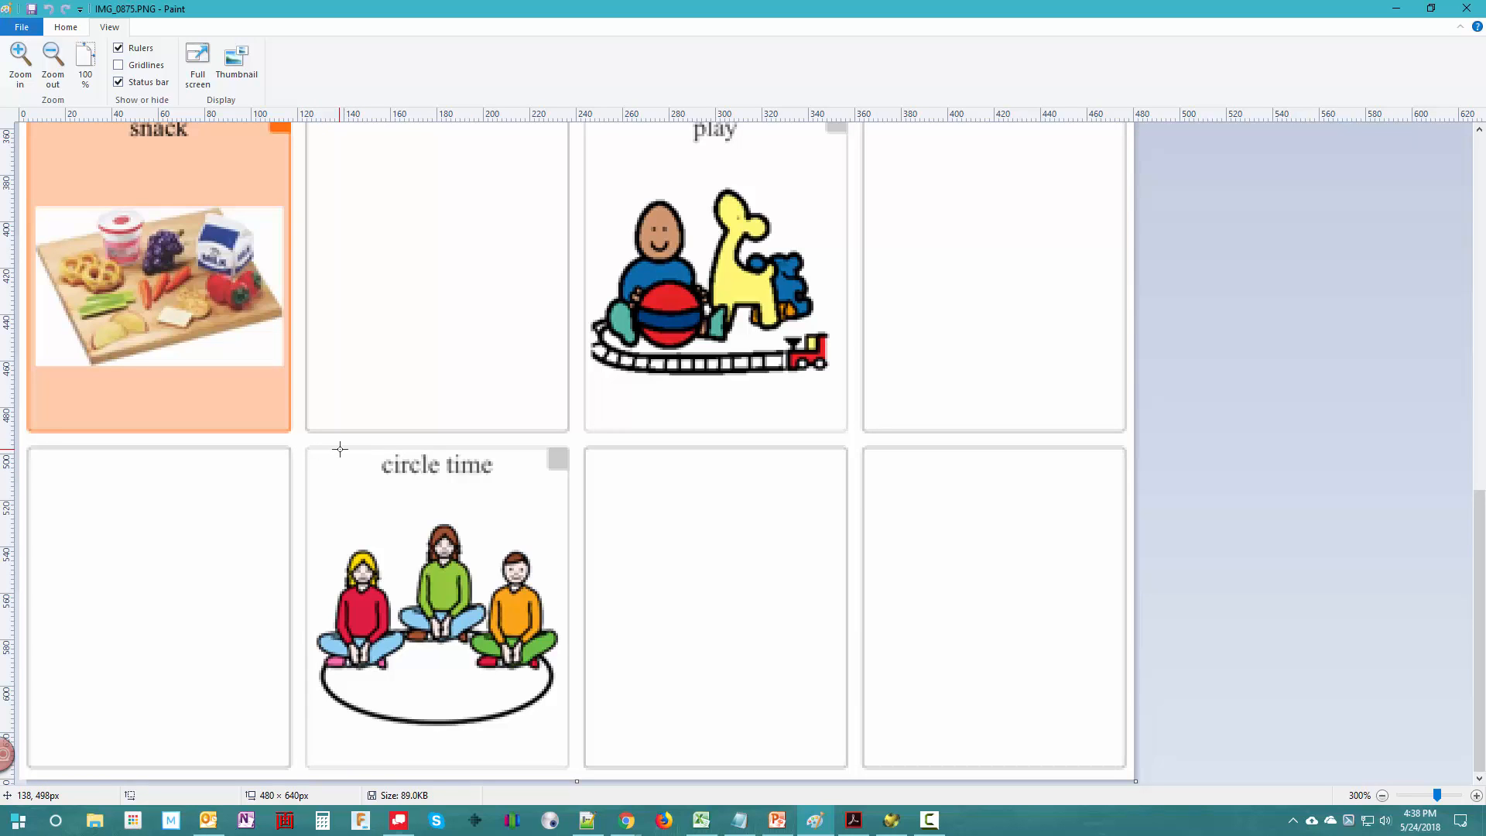
- Return to PowerPoint, review the button gap calculations on slide 10, and advance to slide 11 with the upper corner outlined
{"action": "left_click", "coordinate": [784, 829]}
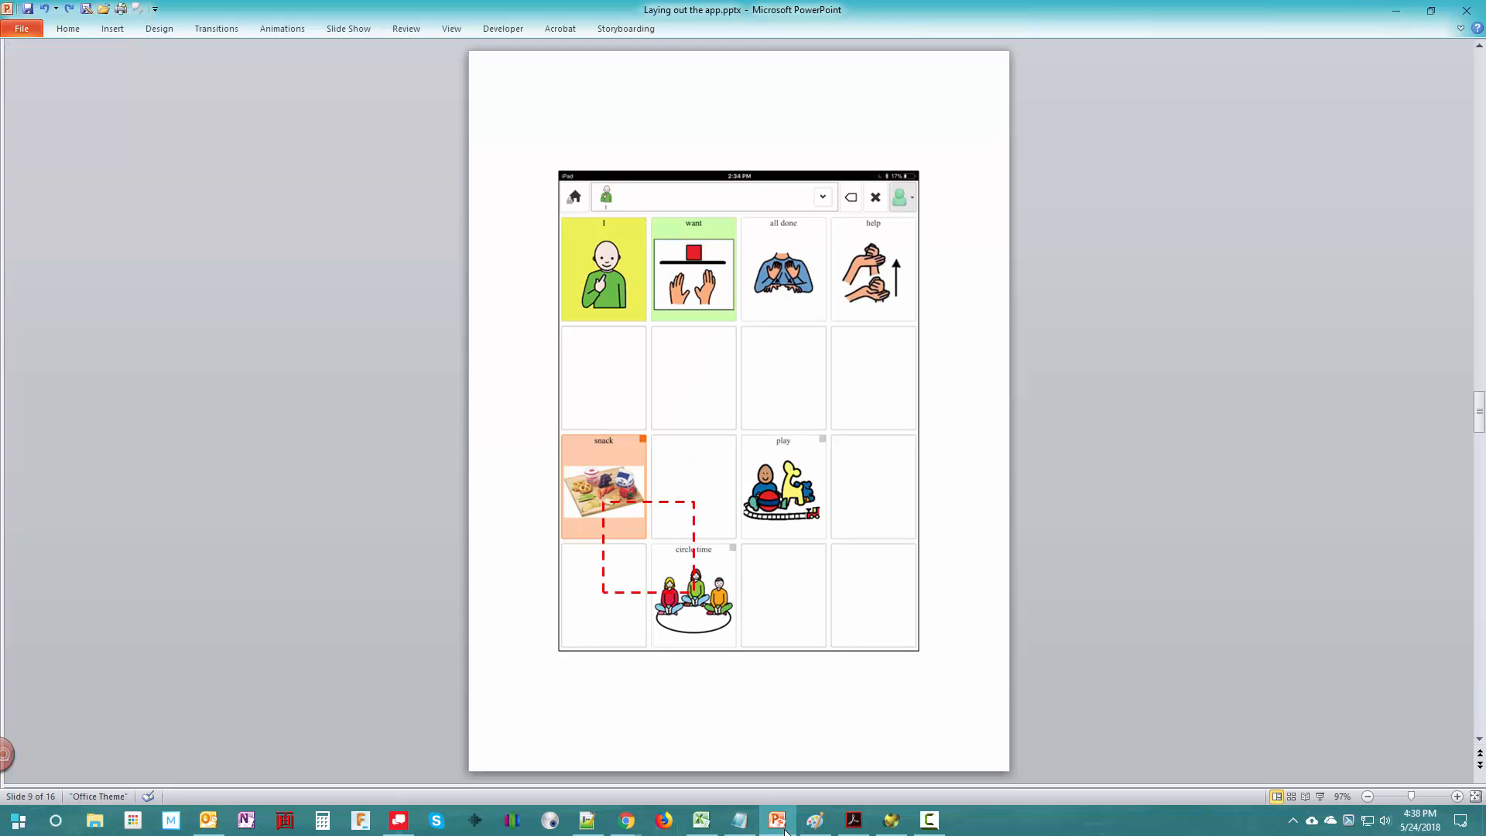
{"action": "left_click", "coordinate": [1480, 764]}
{"action": "left_click", "coordinate": [1479, 764]}
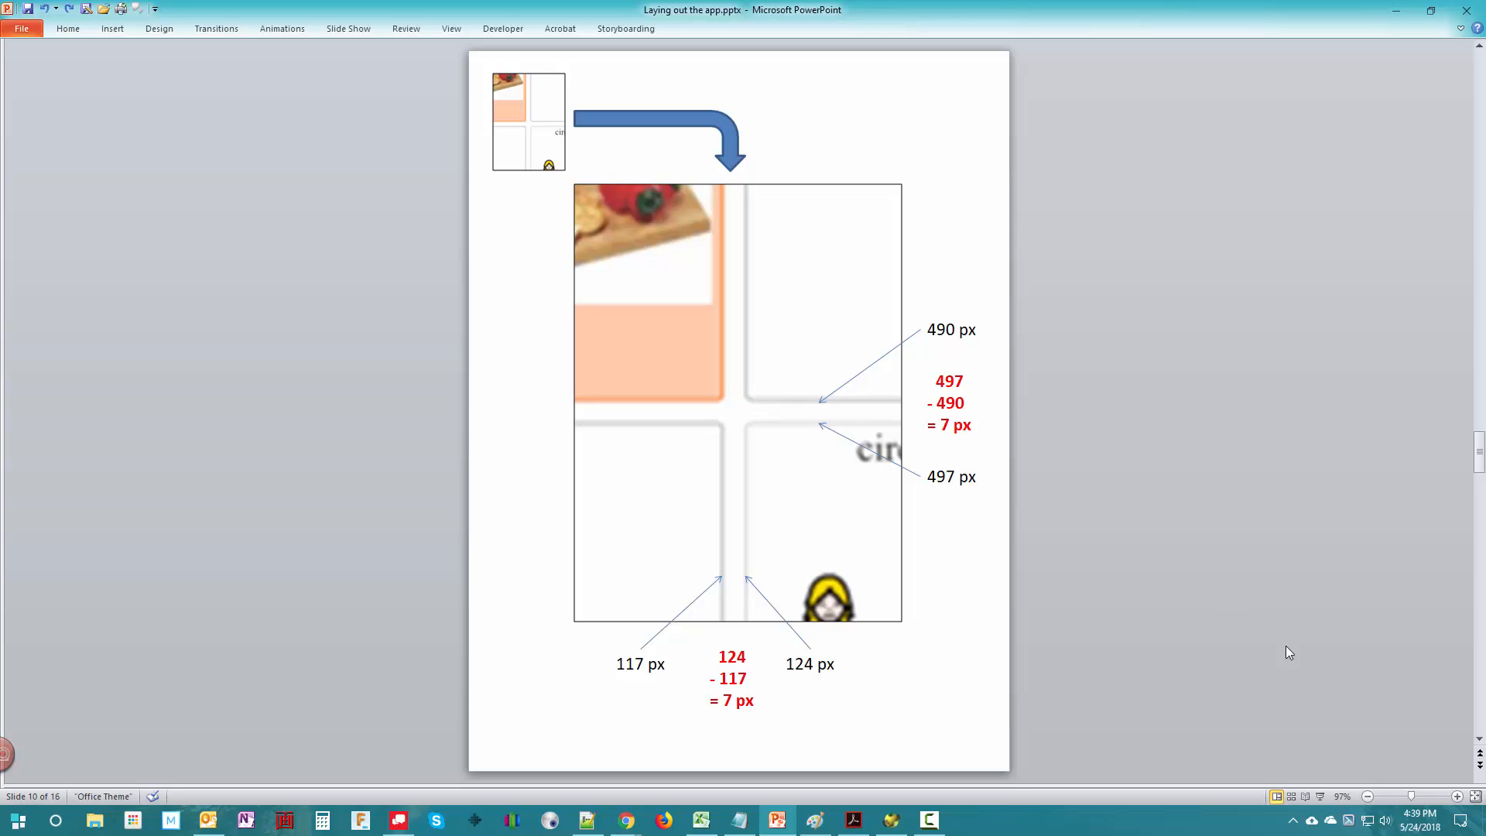
{"action": "left_click", "coordinate": [1479, 765]}
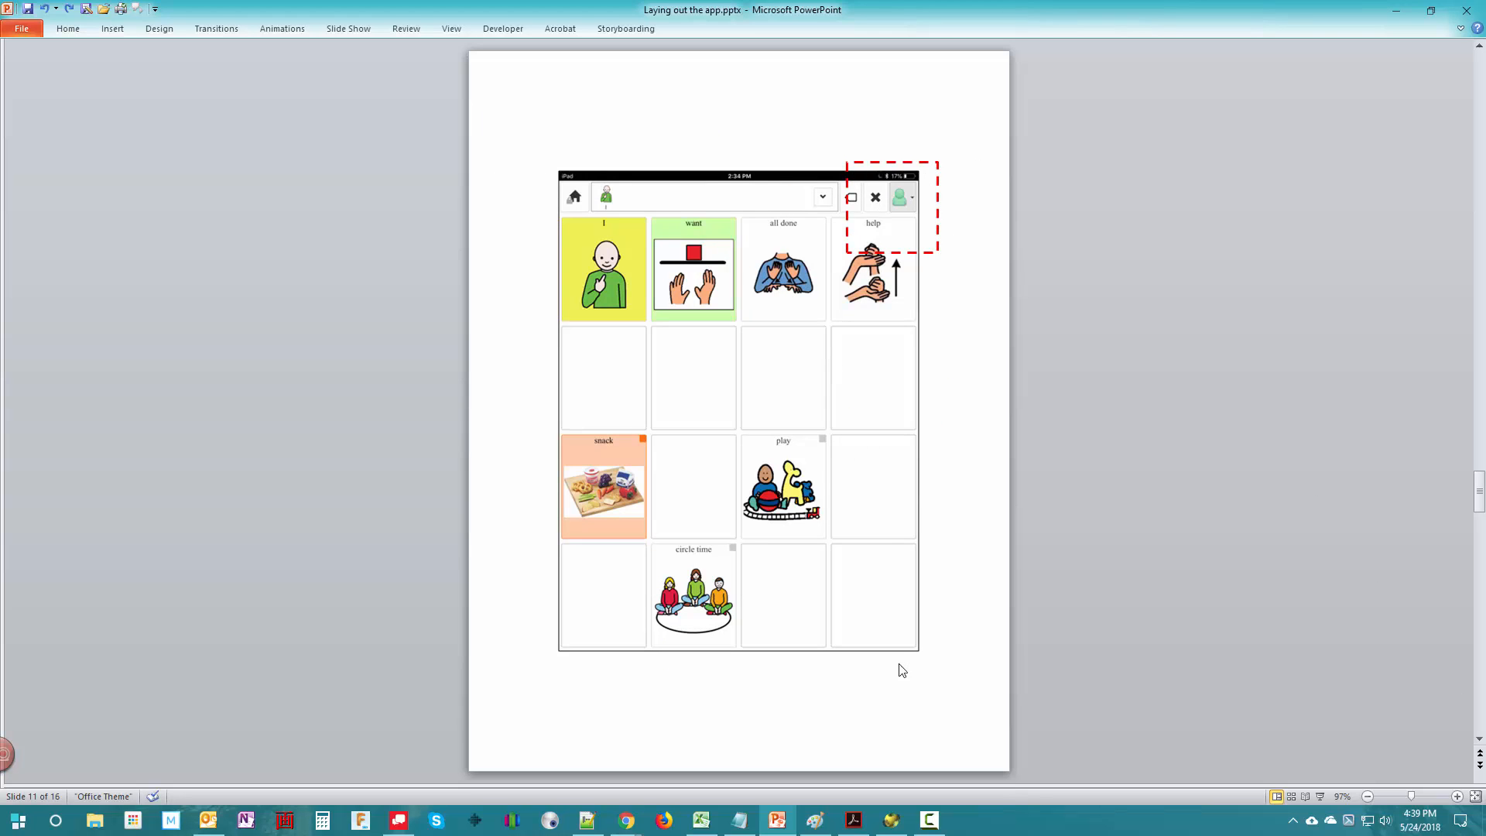
- Switch to Paint and examine the pixel positions between the status bar, message bar and first button row
{"action": "left_click", "coordinate": [825, 818]}
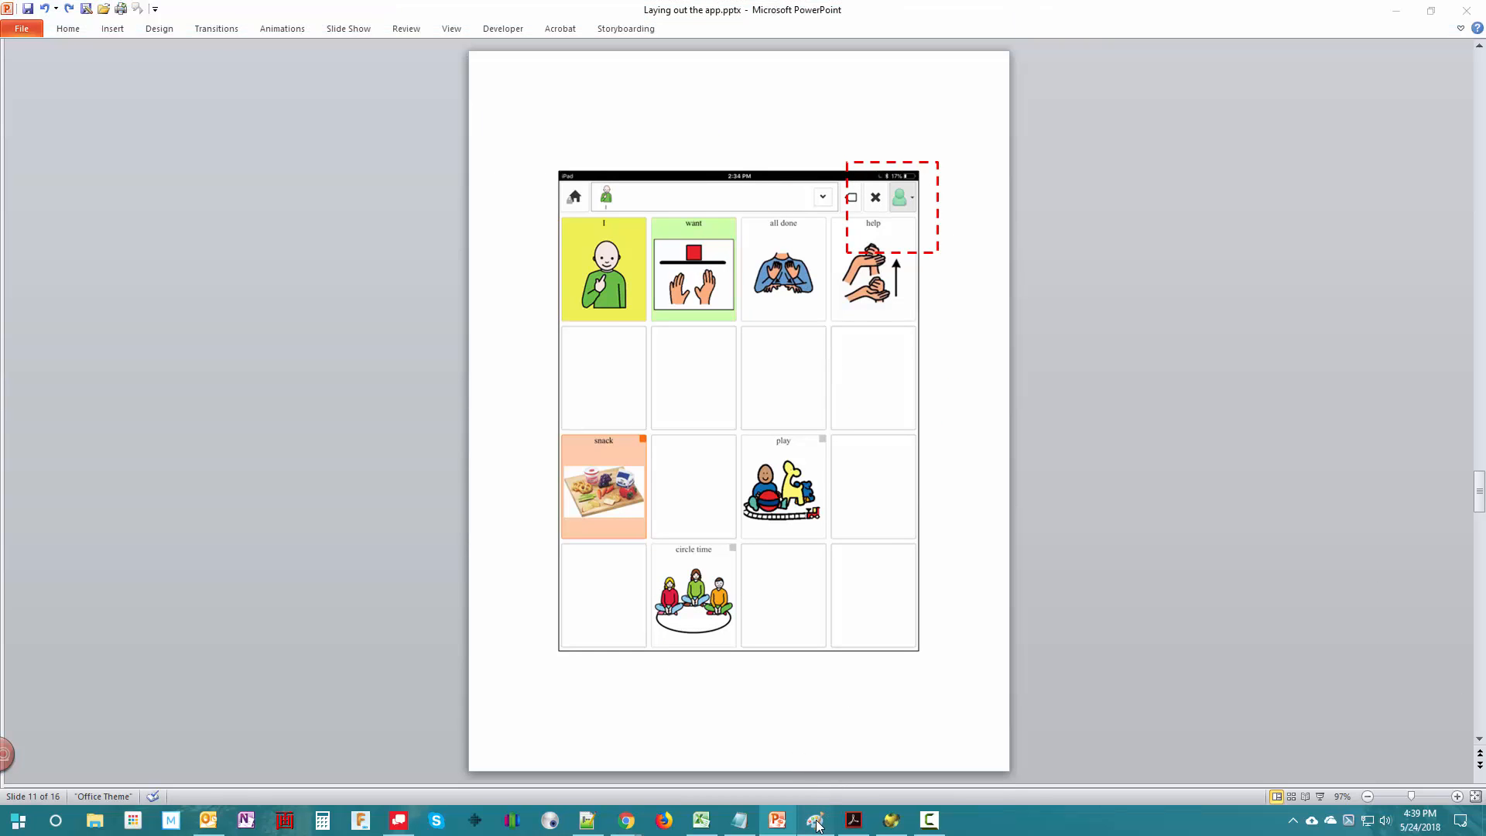
{"action": "left_click_drag", "start_coordinate": [1477, 595], "coordinate": [1478, 169]}
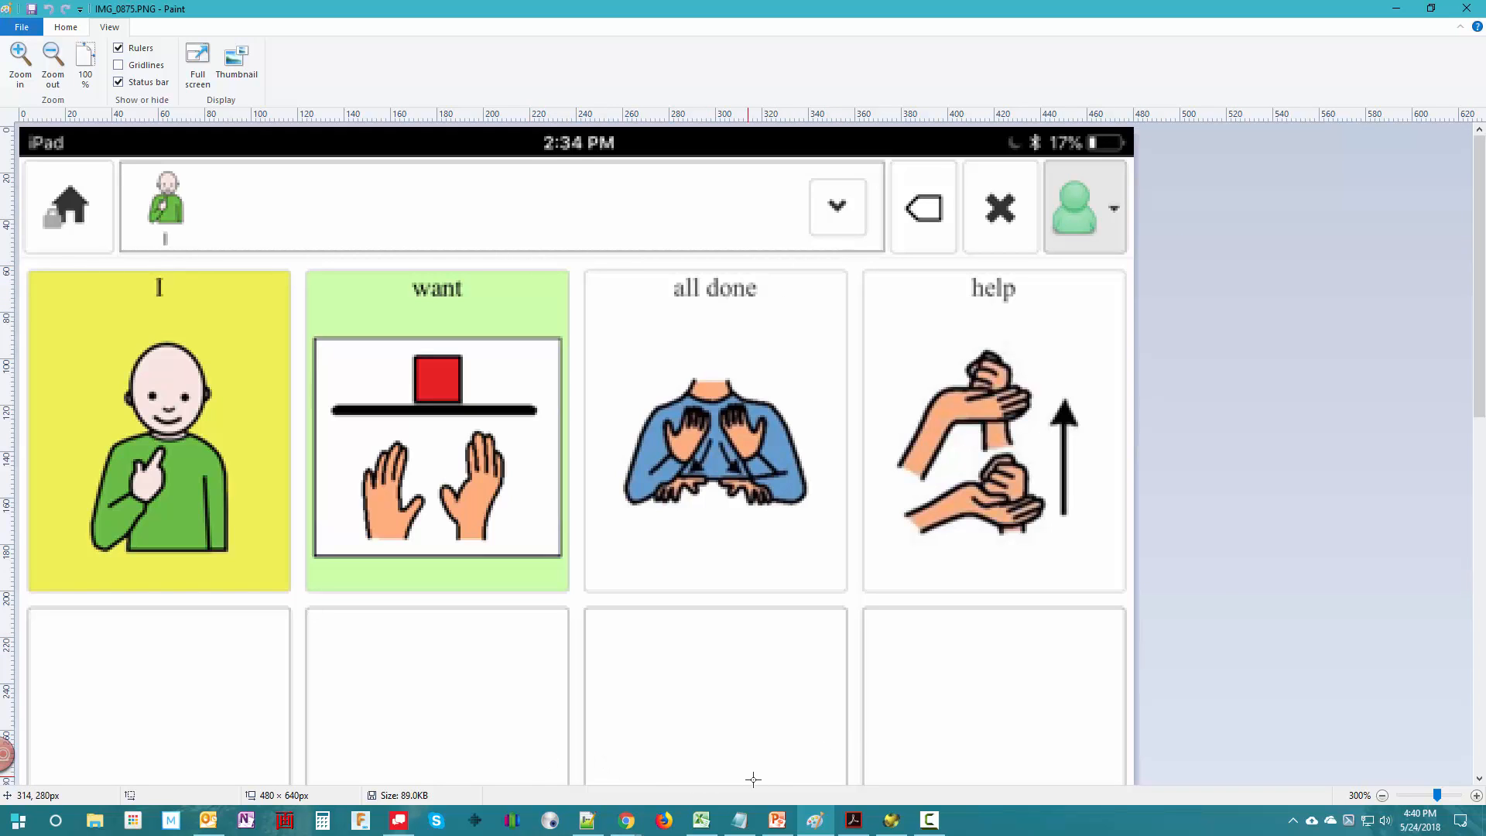
- Return to PowerPoint, review the message bar spacing calculation on slide 12, and advance to slide 13 with both lower corners outlined
{"action": "left_click", "coordinate": [776, 822]}
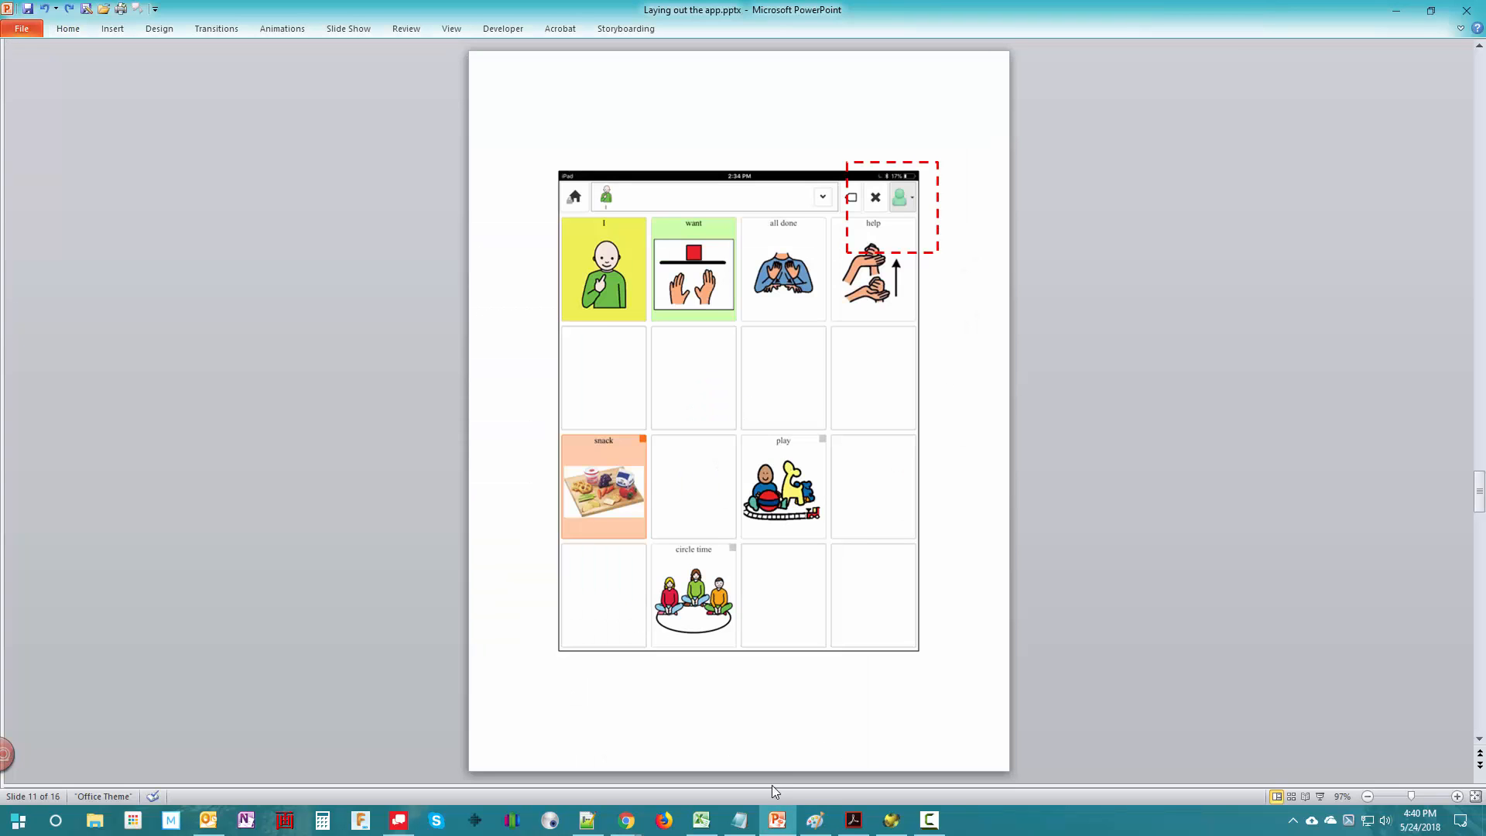
{"action": "left_click", "coordinate": [1480, 764]}
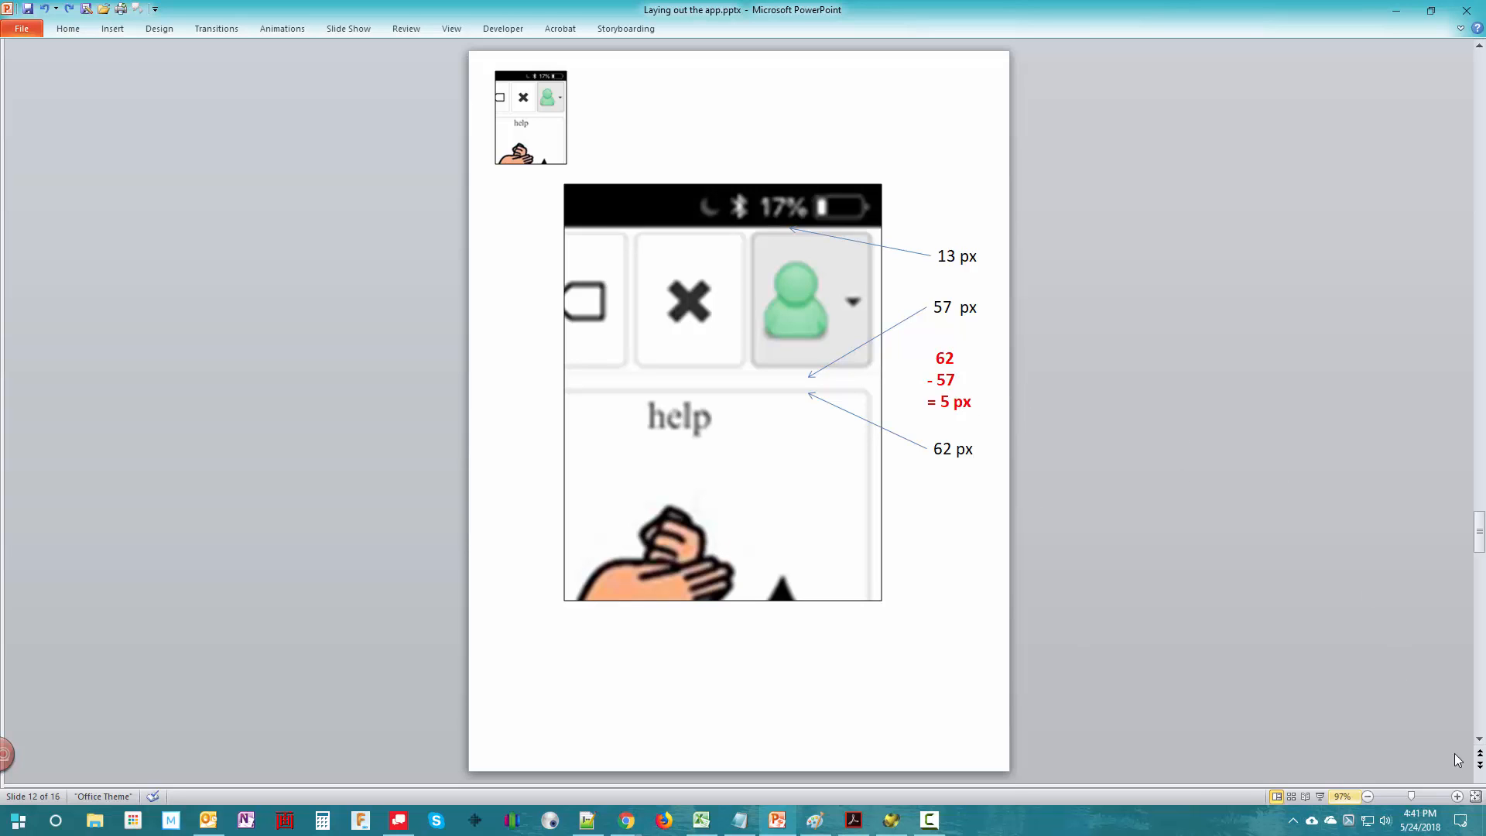
{"action": "left_click", "coordinate": [1479, 764]}
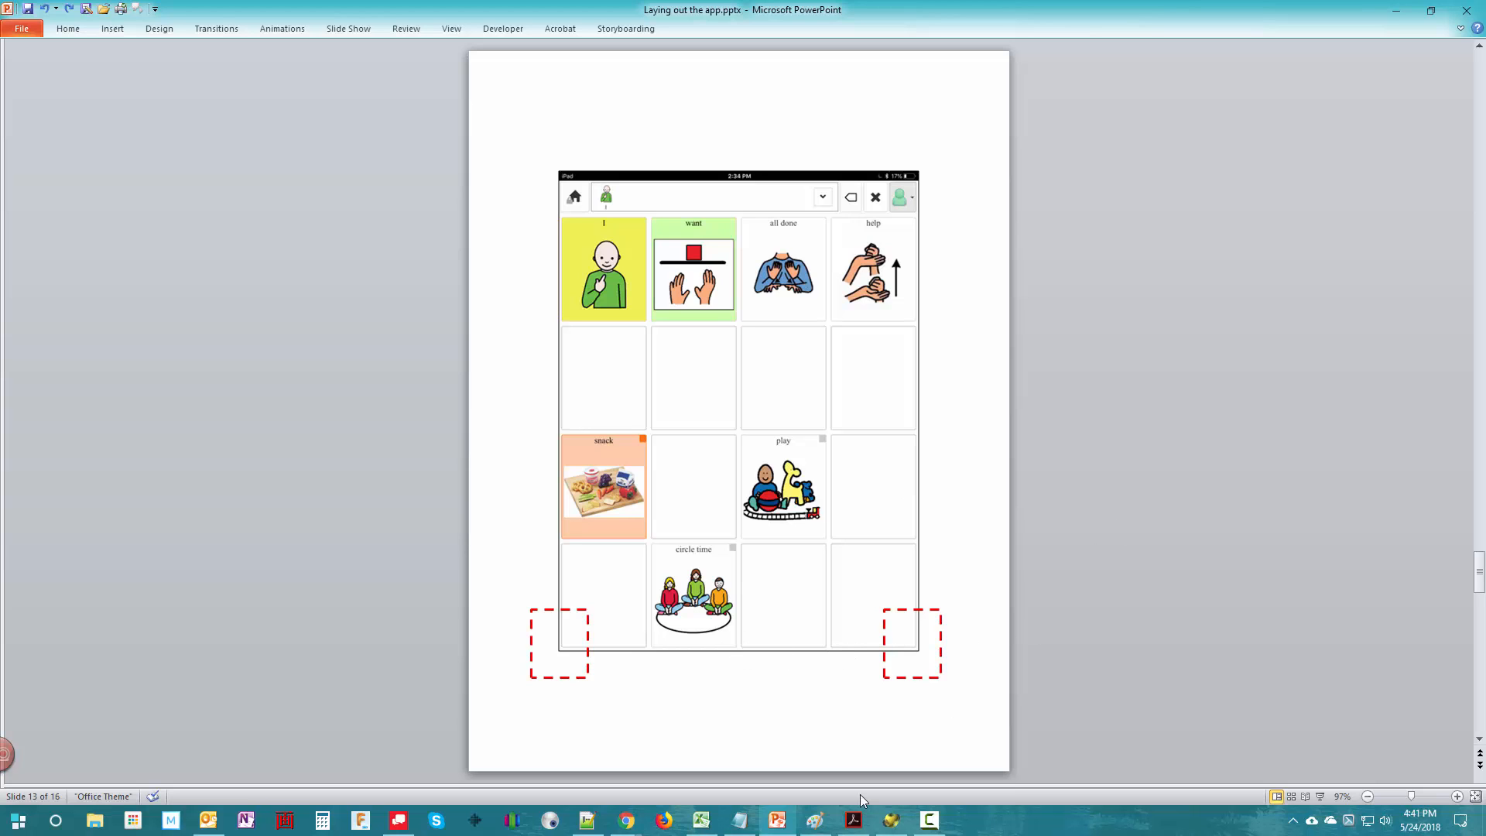
- Switch to Paint and examine the pixel positions of the lowest buttons' edges along the screenshot's side and lower borders
{"action": "left_click", "coordinate": [814, 820]}
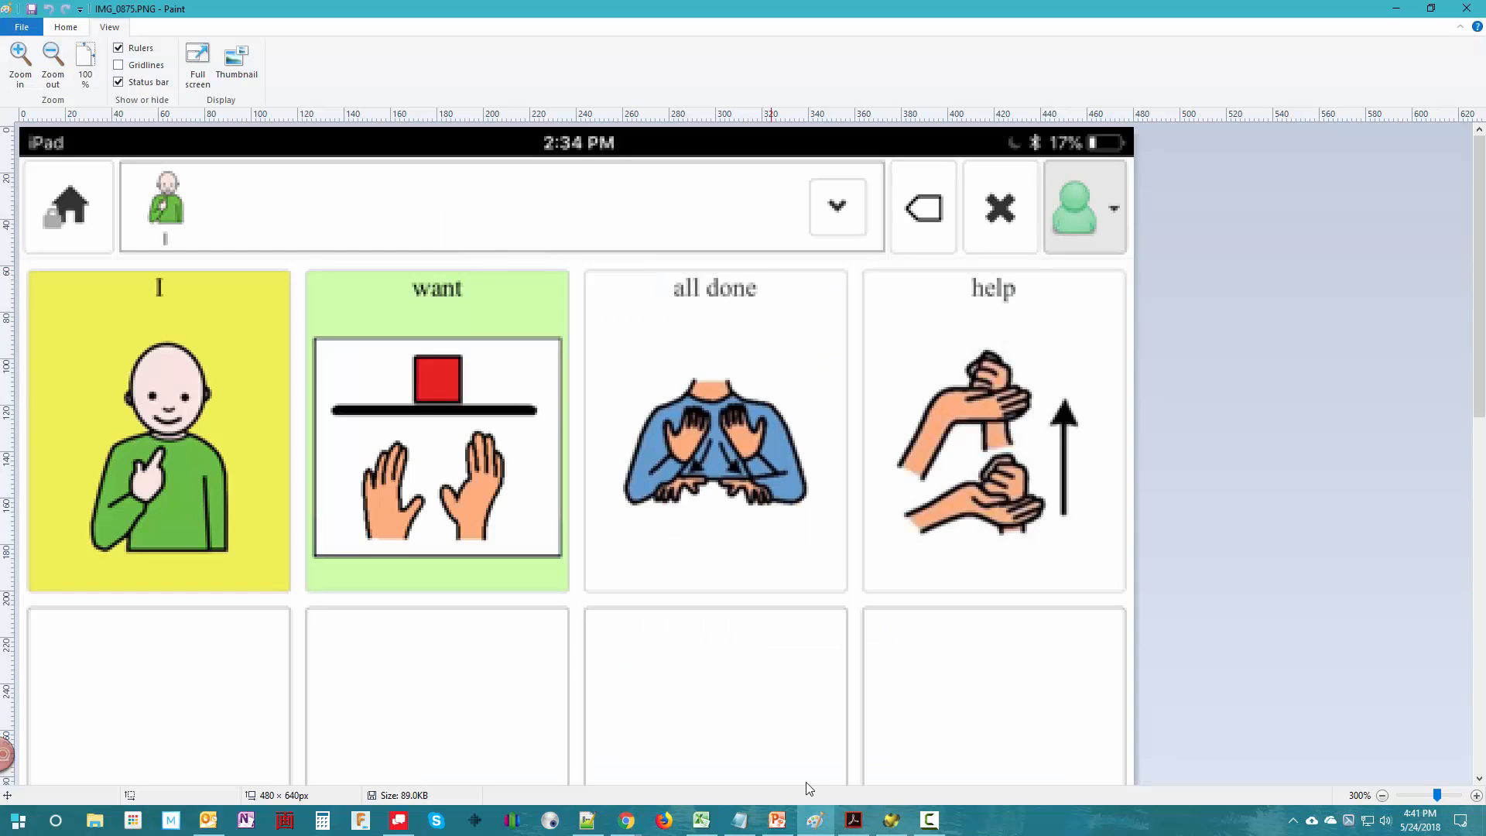
{"action": "left_click", "coordinate": [1479, 772]}
{"action": "left_click", "coordinate": [1479, 772]}
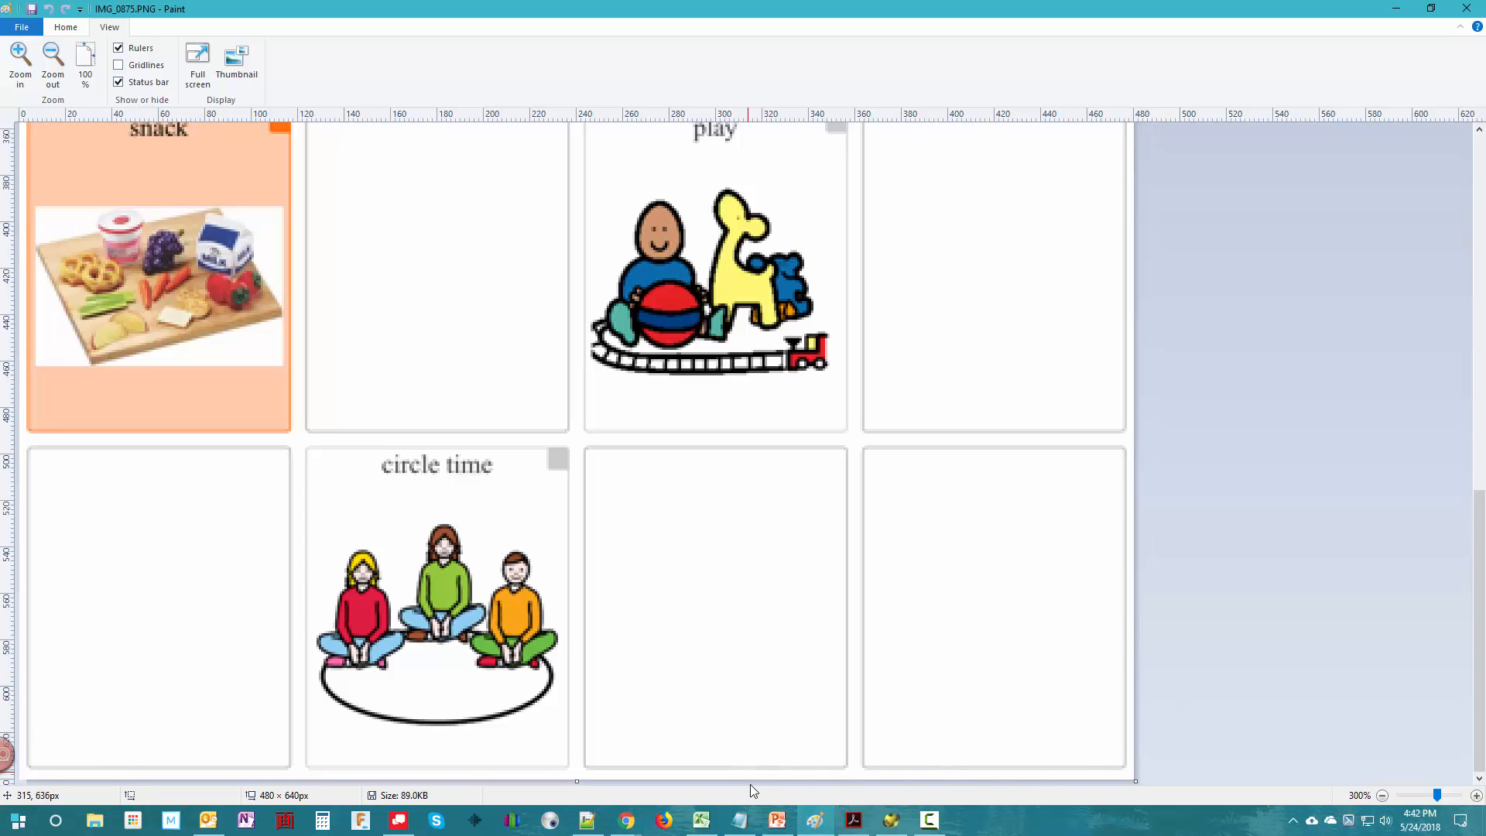
- Return to PowerPoint, review the edge padding measurements on slide 14, and advance to the slide summarizing all spacings in pixels and millimetres
{"action": "left_click", "coordinate": [777, 821]}
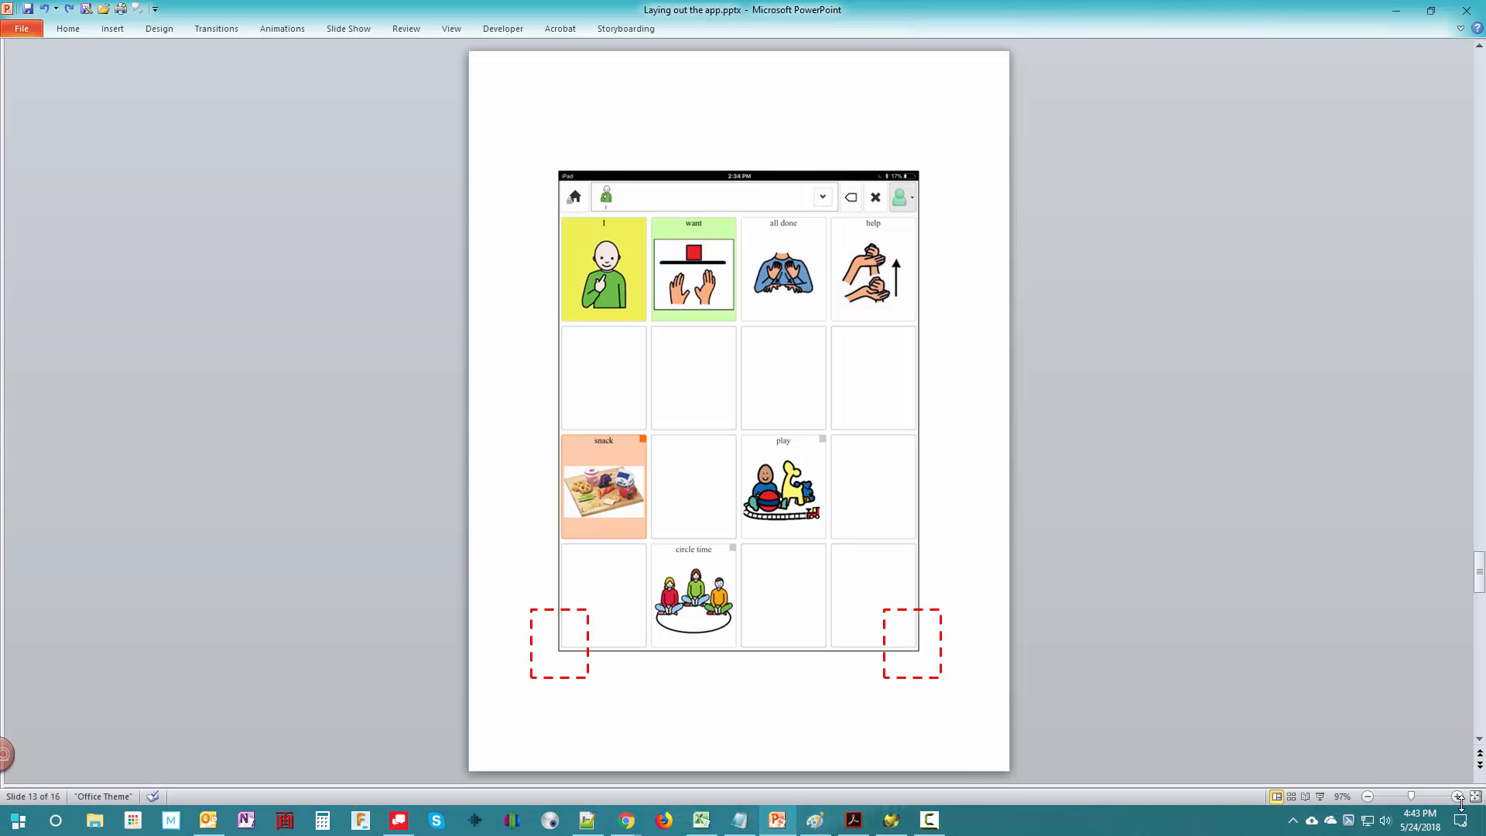
{"action": "left_click", "coordinate": [1479, 765]}
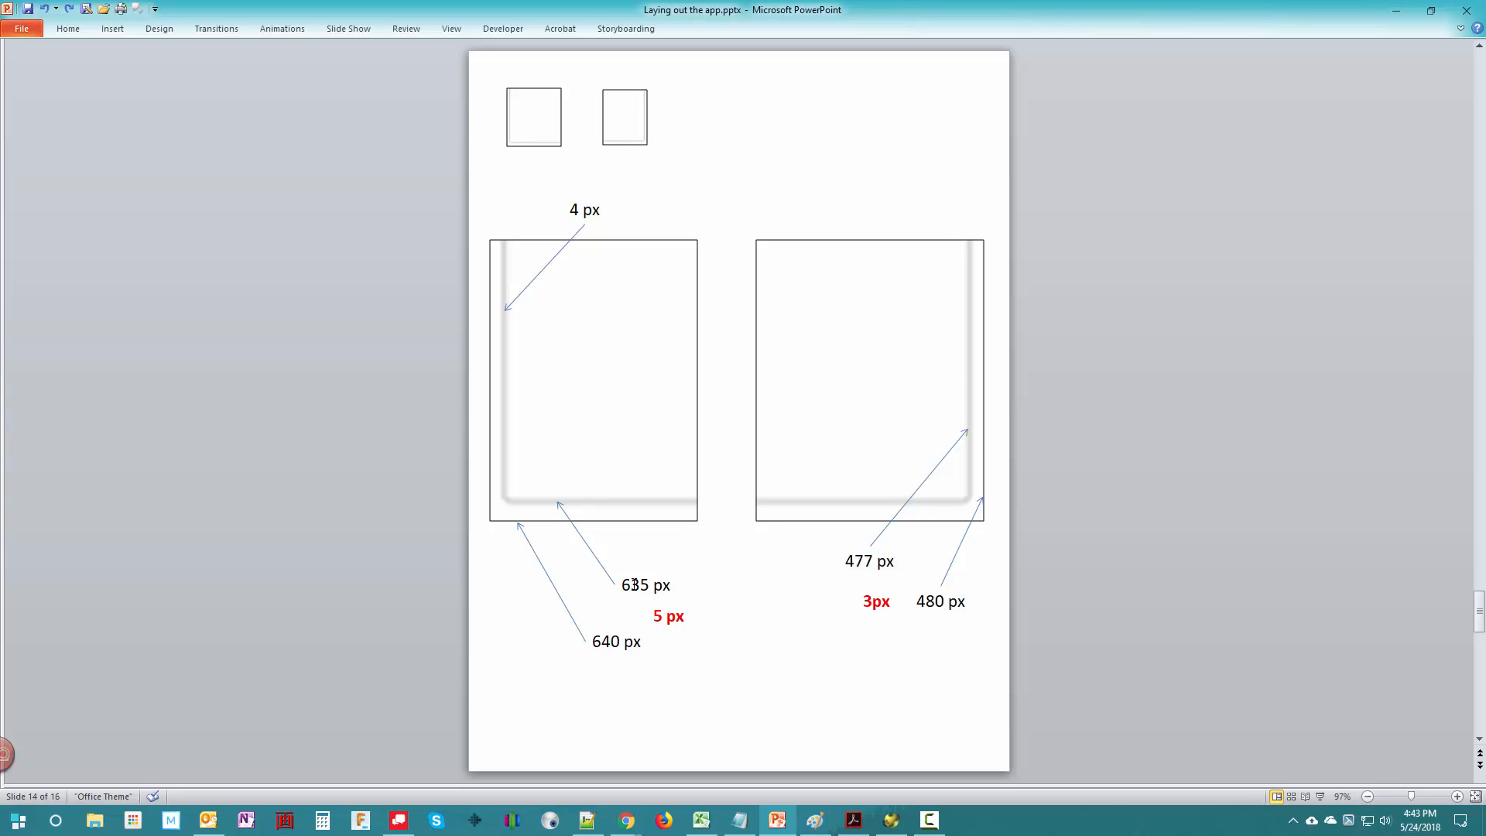
{"action": "left_click", "coordinate": [1479, 765]}
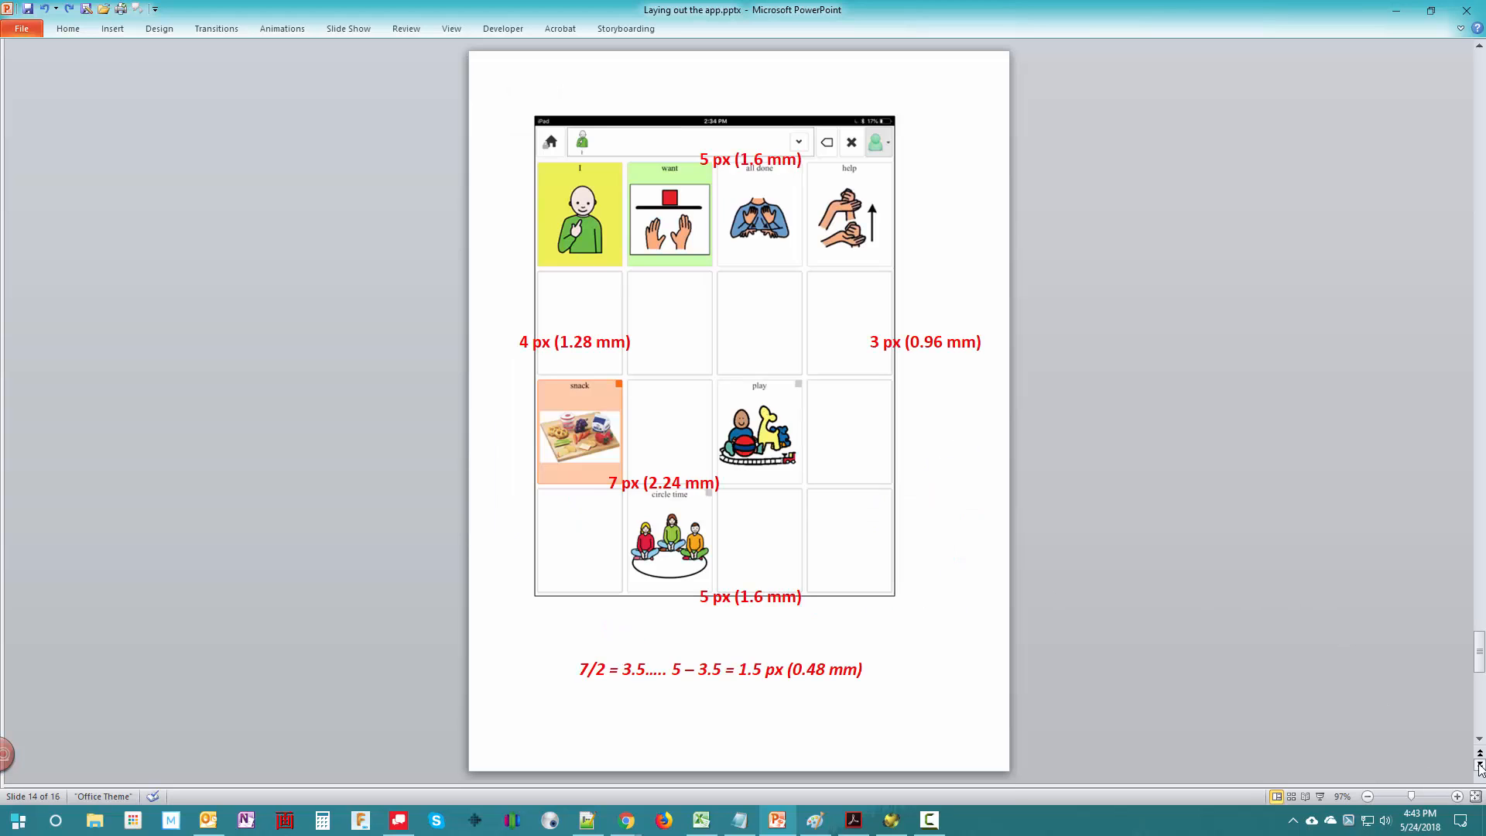
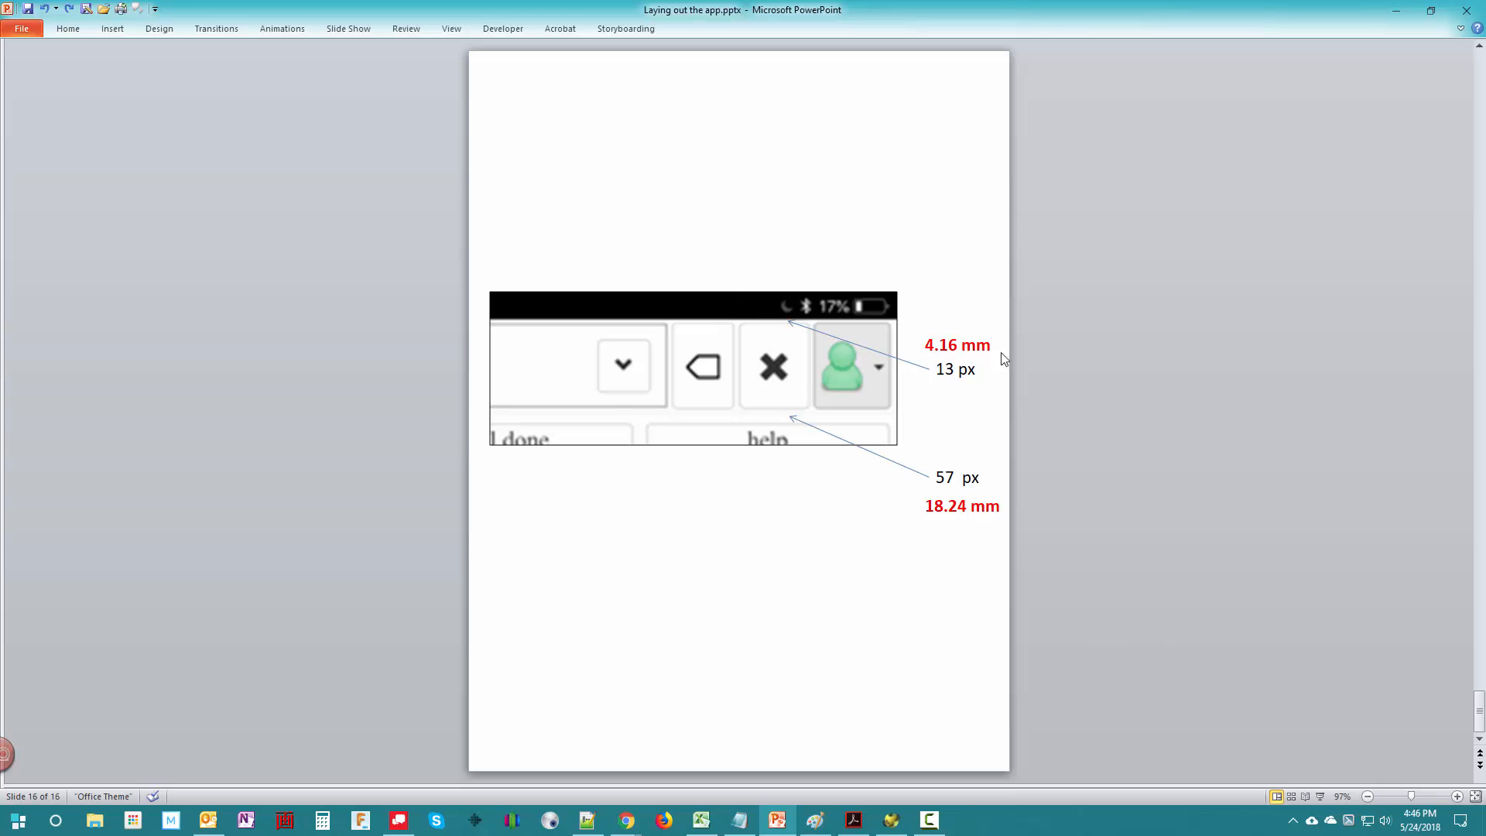
- Switch to the keyguard data form in Acrobat Reader, maximize it without the tools pane, and set the tablet type to iPad Air 2
{"action": "left_click", "coordinate": [851, 826]}
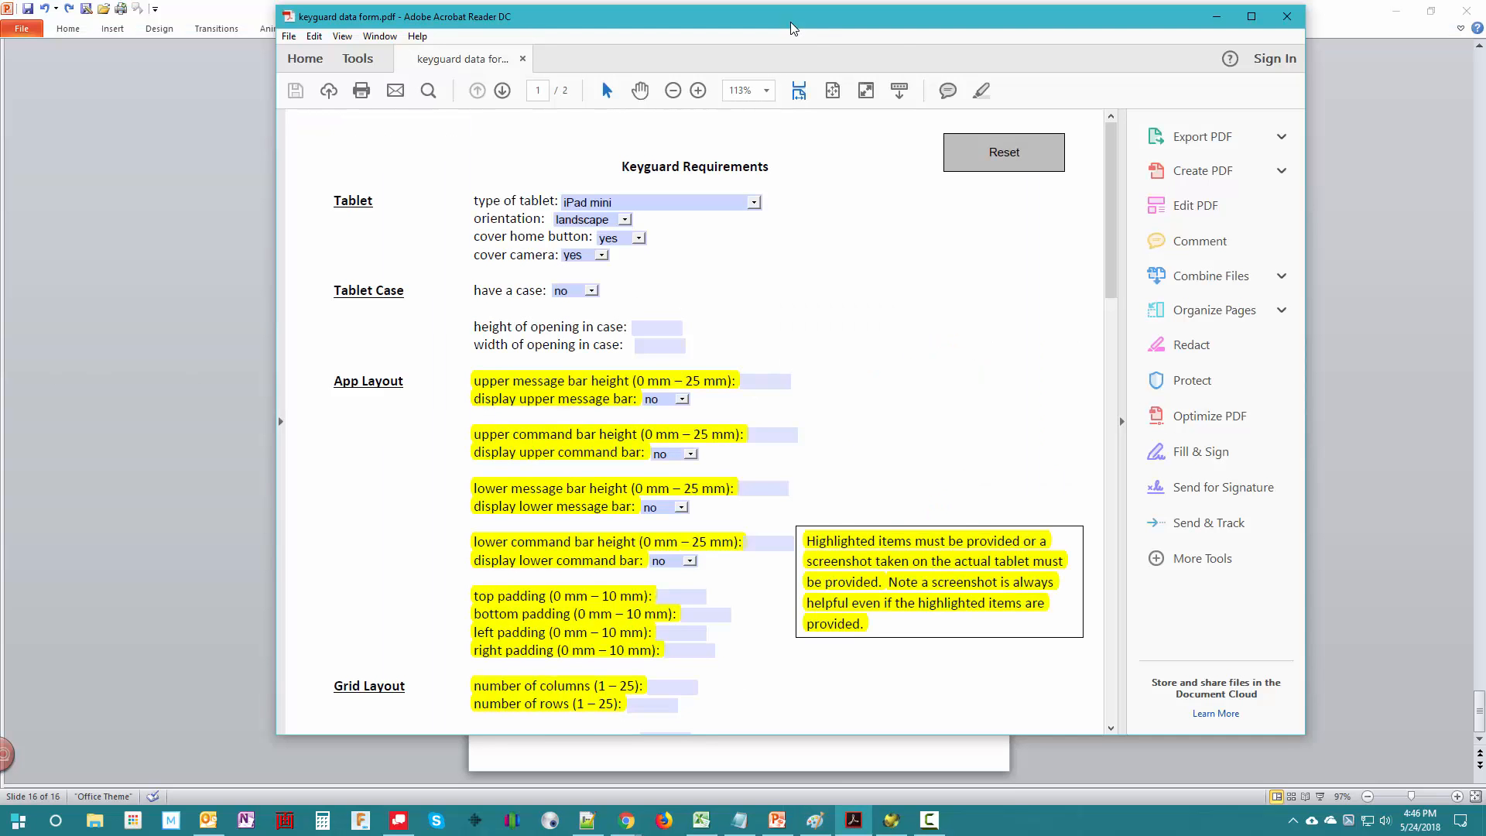
{"action": "left_click", "coordinate": [1250, 16]}
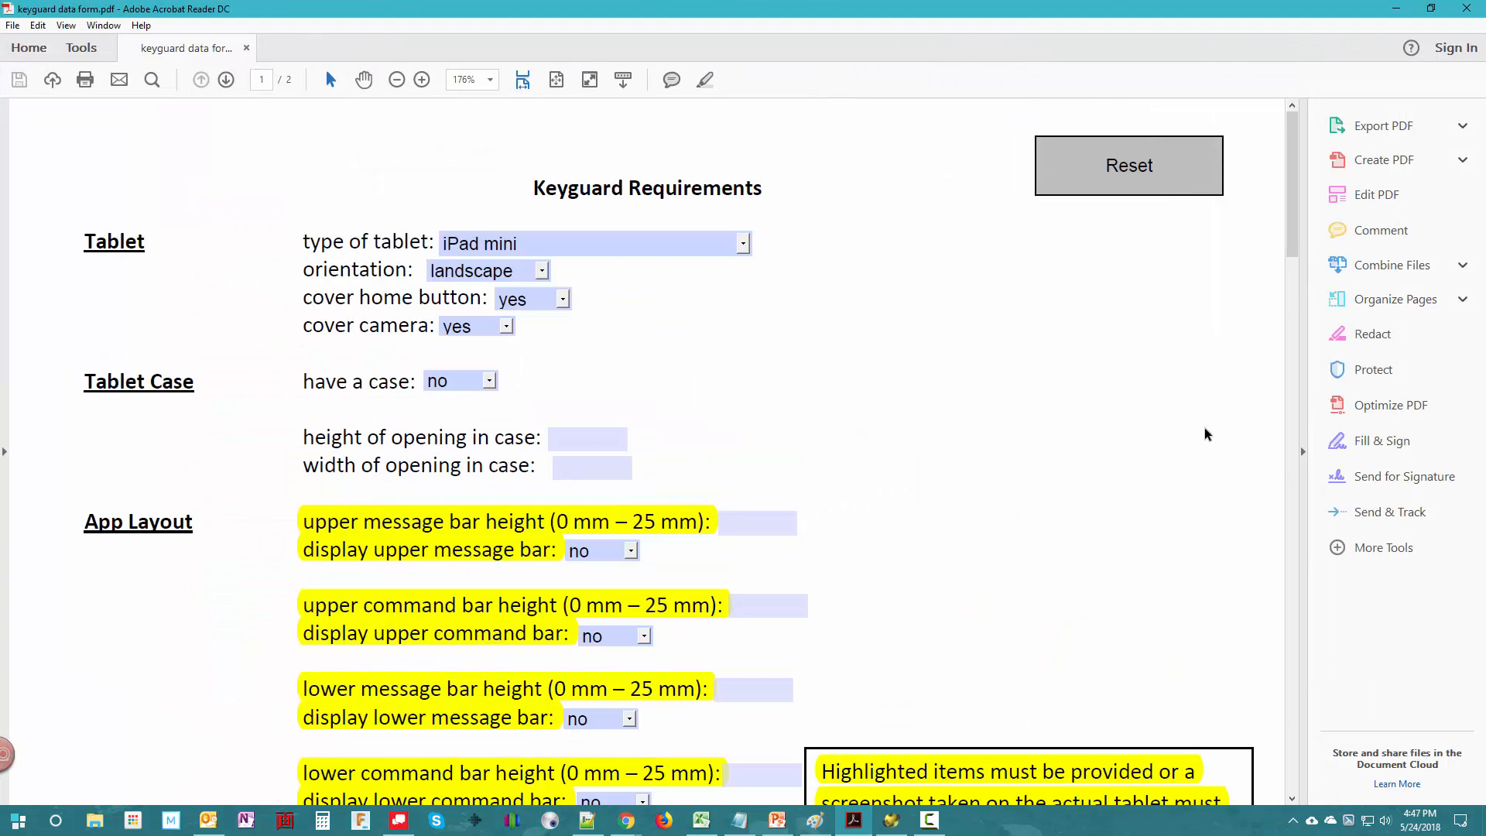
{"action": "left_click", "coordinate": [1302, 451]}
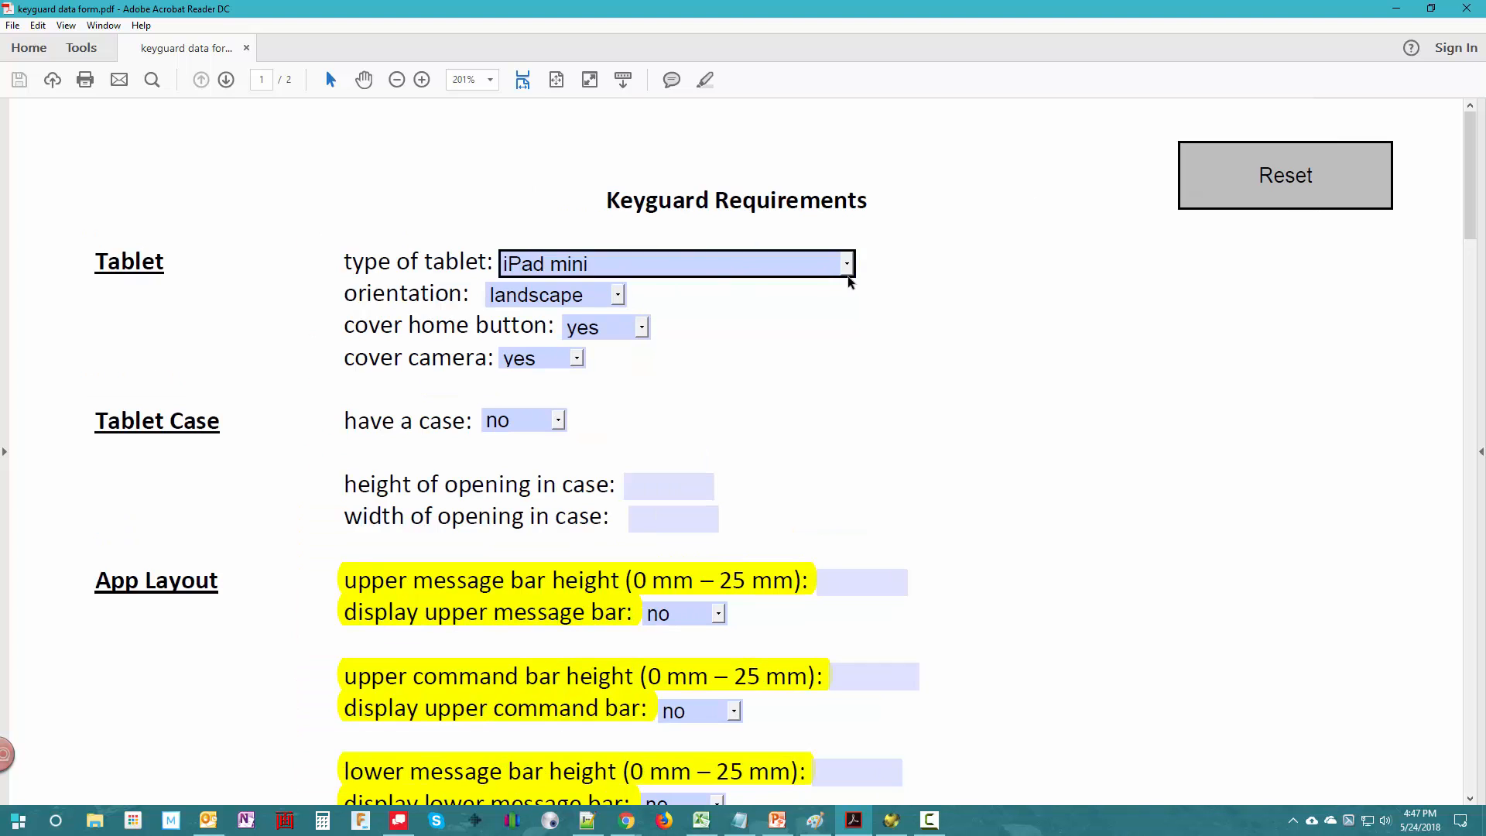
{"action": "left_click", "coordinate": [806, 268]}
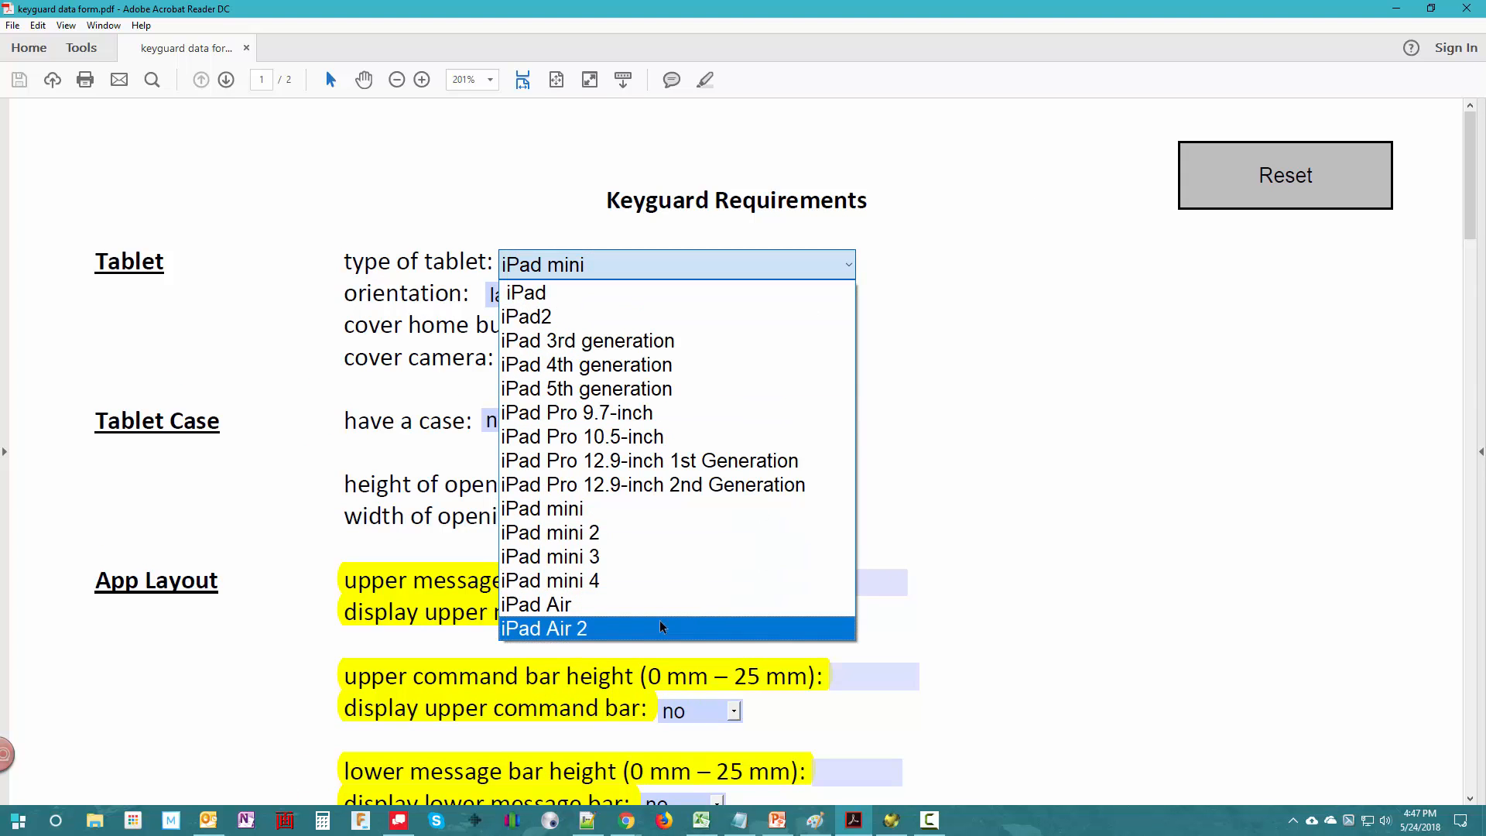
{"action": "left_click", "coordinate": [574, 627]}
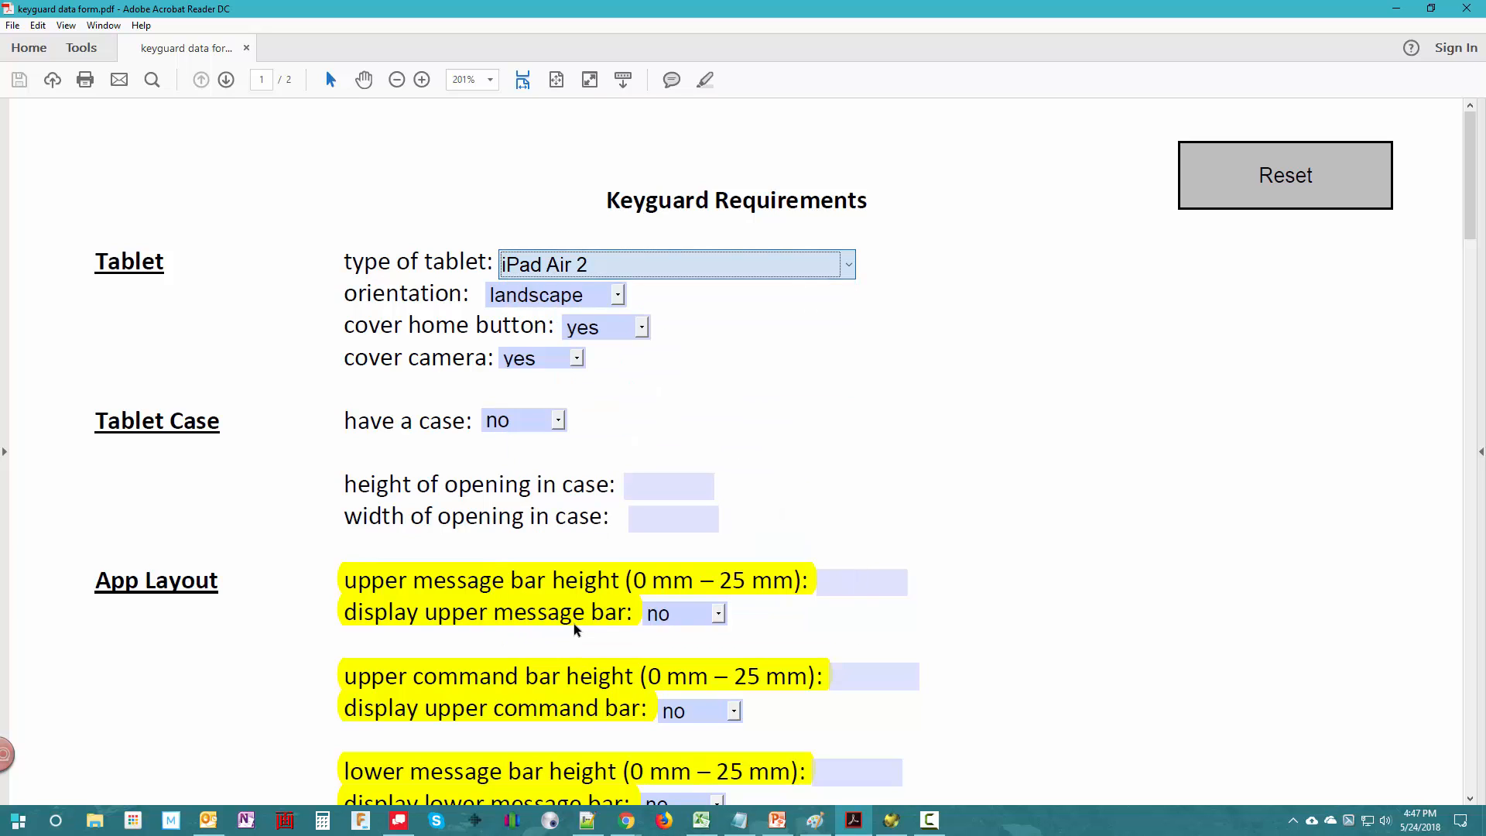
- Set the tablet orientation to portrait and choose no for covering both the home button and the camera
{"action": "left_click", "coordinate": [571, 294]}
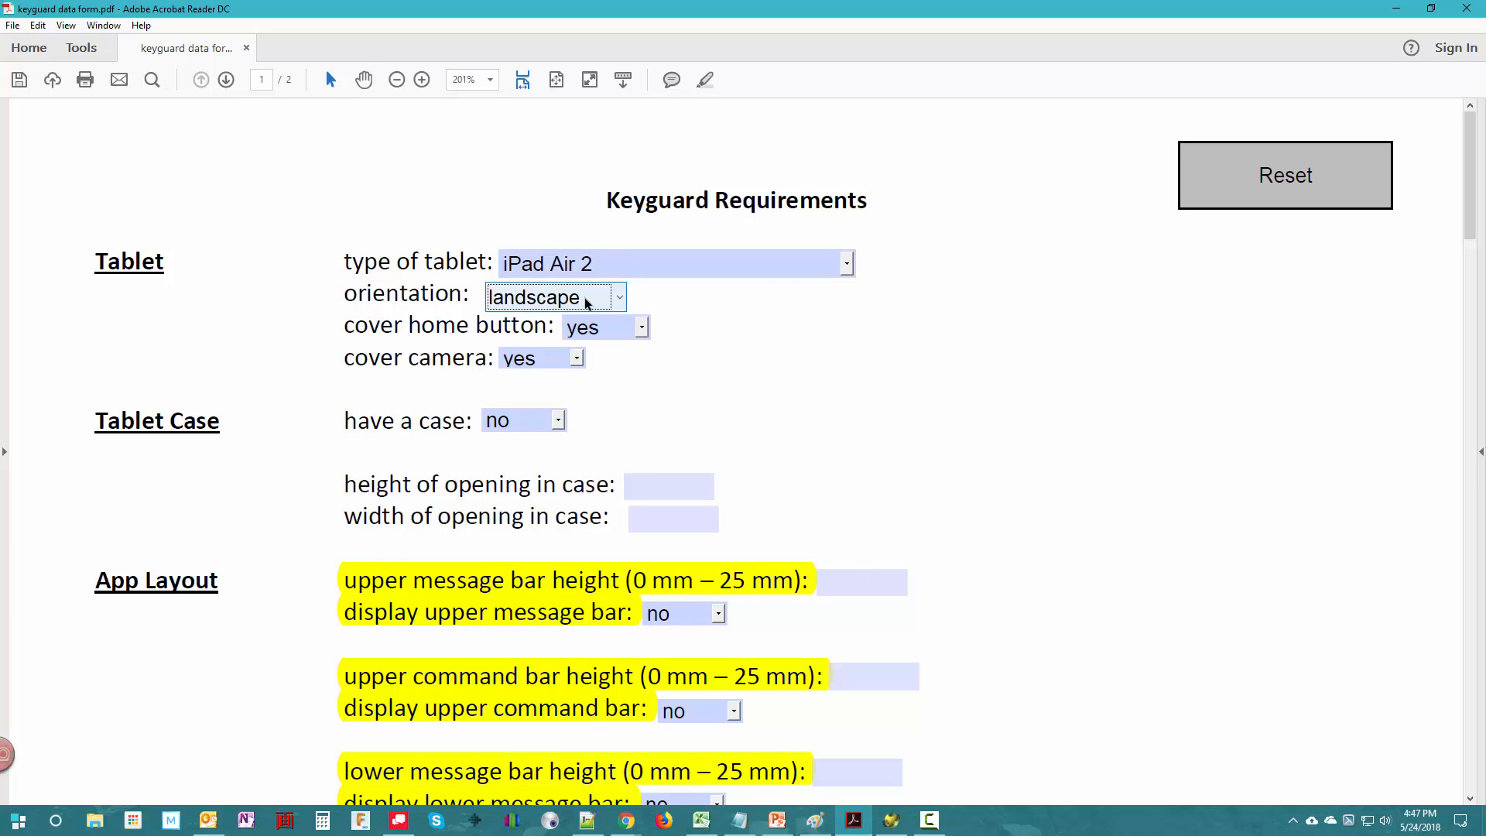
{"action": "left_click", "coordinate": [619, 296]}
{"action": "left_click", "coordinate": [567, 352]}
{"action": "left_click", "coordinate": [611, 323]}
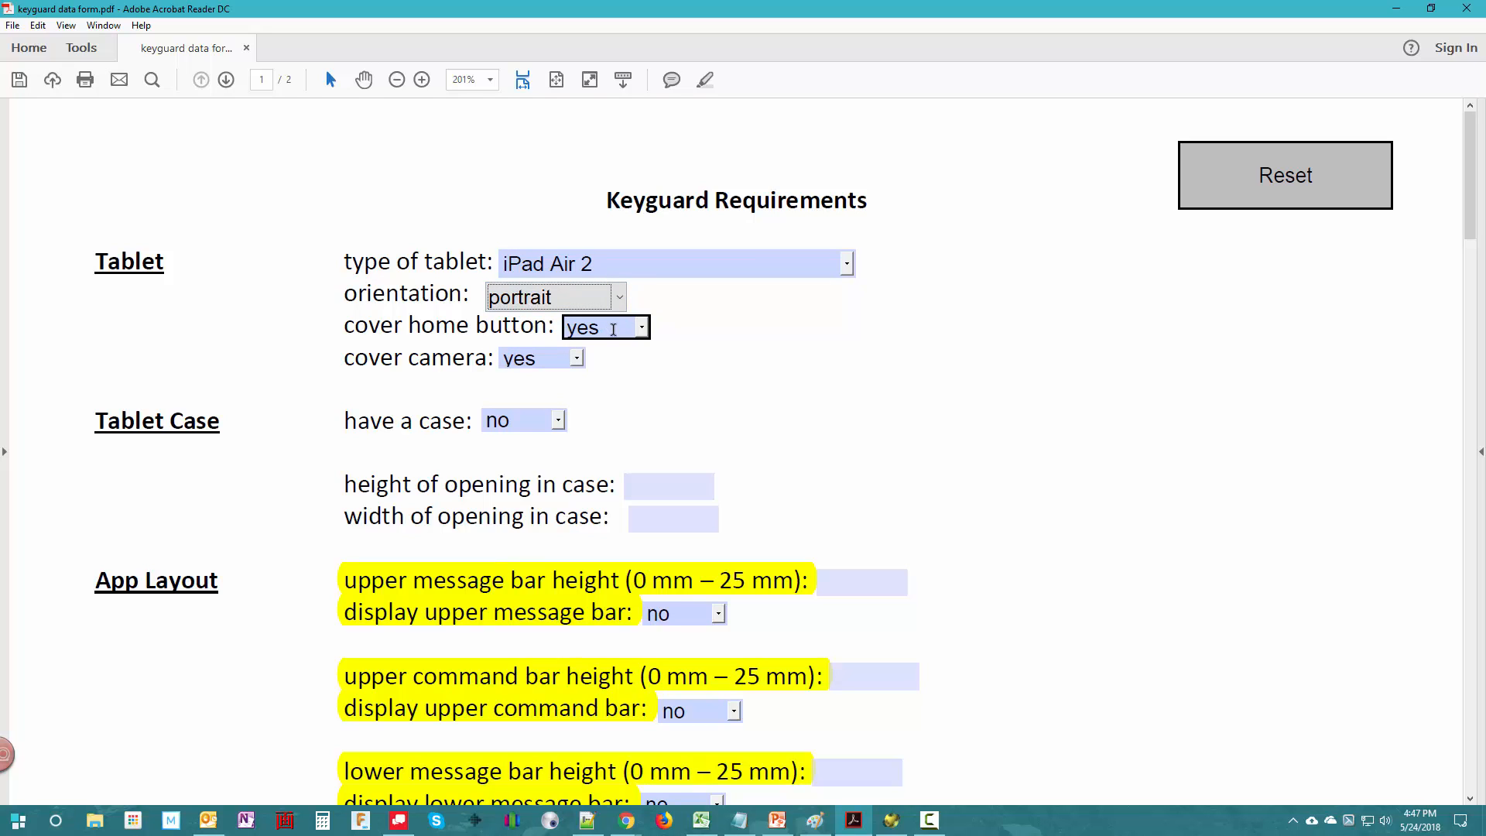
{"action": "left_click", "coordinate": [619, 329]}
{"action": "left_click", "coordinate": [599, 385]}
{"action": "left_click", "coordinate": [517, 361]}
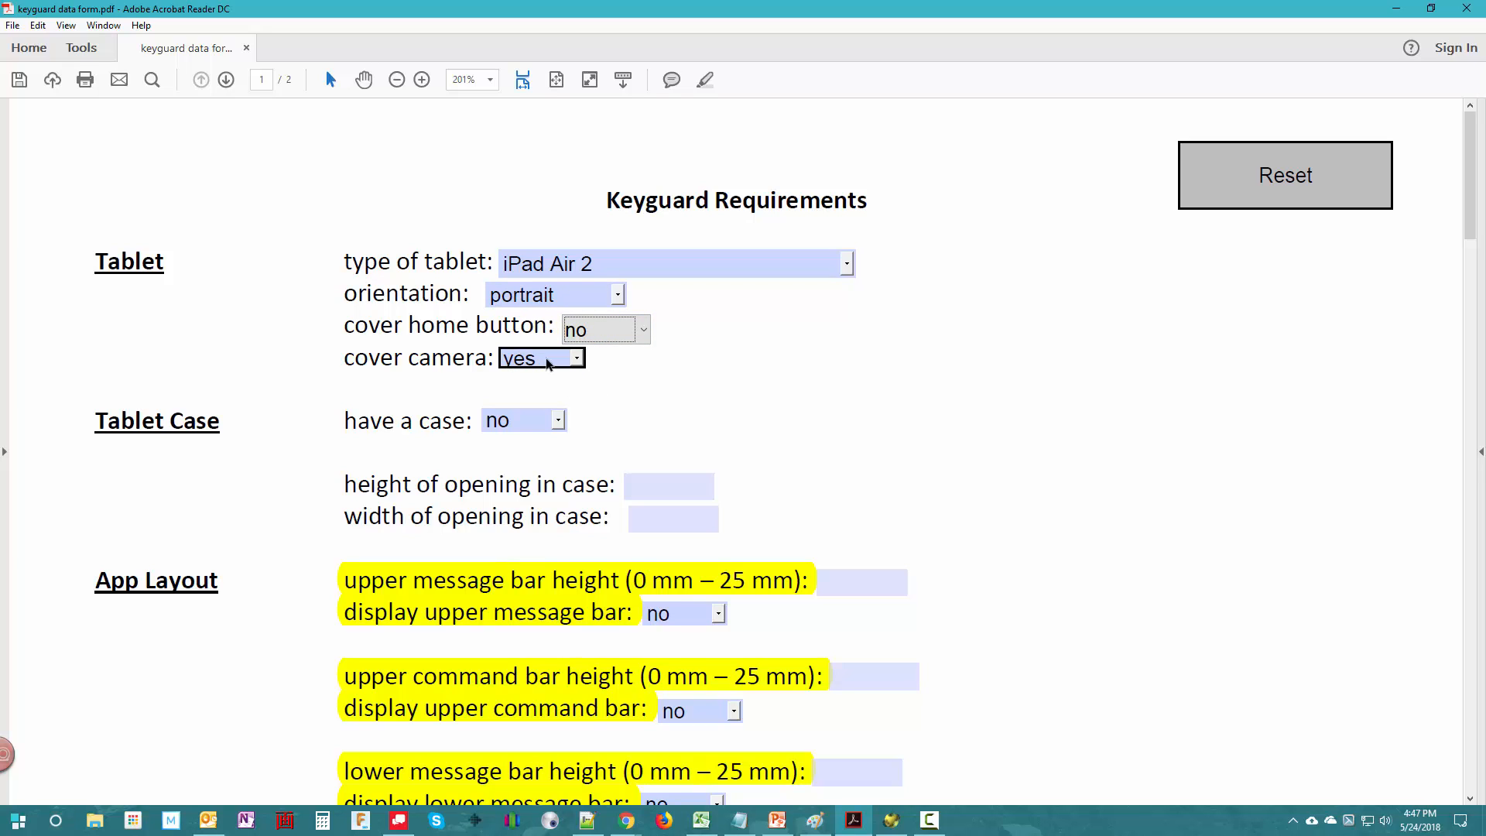
{"action": "left_click", "coordinate": [546, 364]}
{"action": "left_click", "coordinate": [530, 416]}
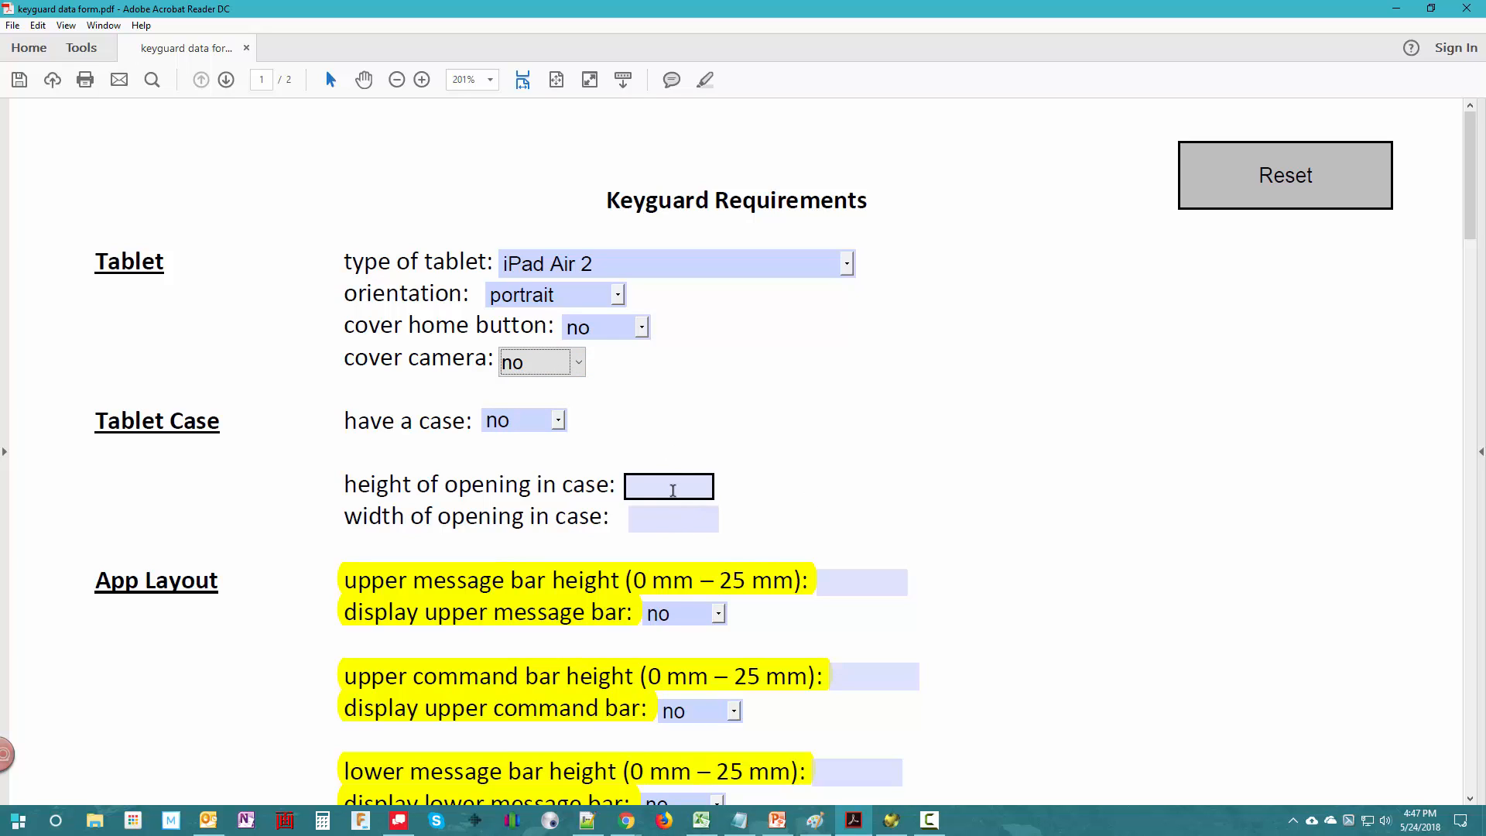
- Specify that the tablet has a case, with an opening height of 210 and width of 155
{"action": "left_click", "coordinate": [511, 422]}
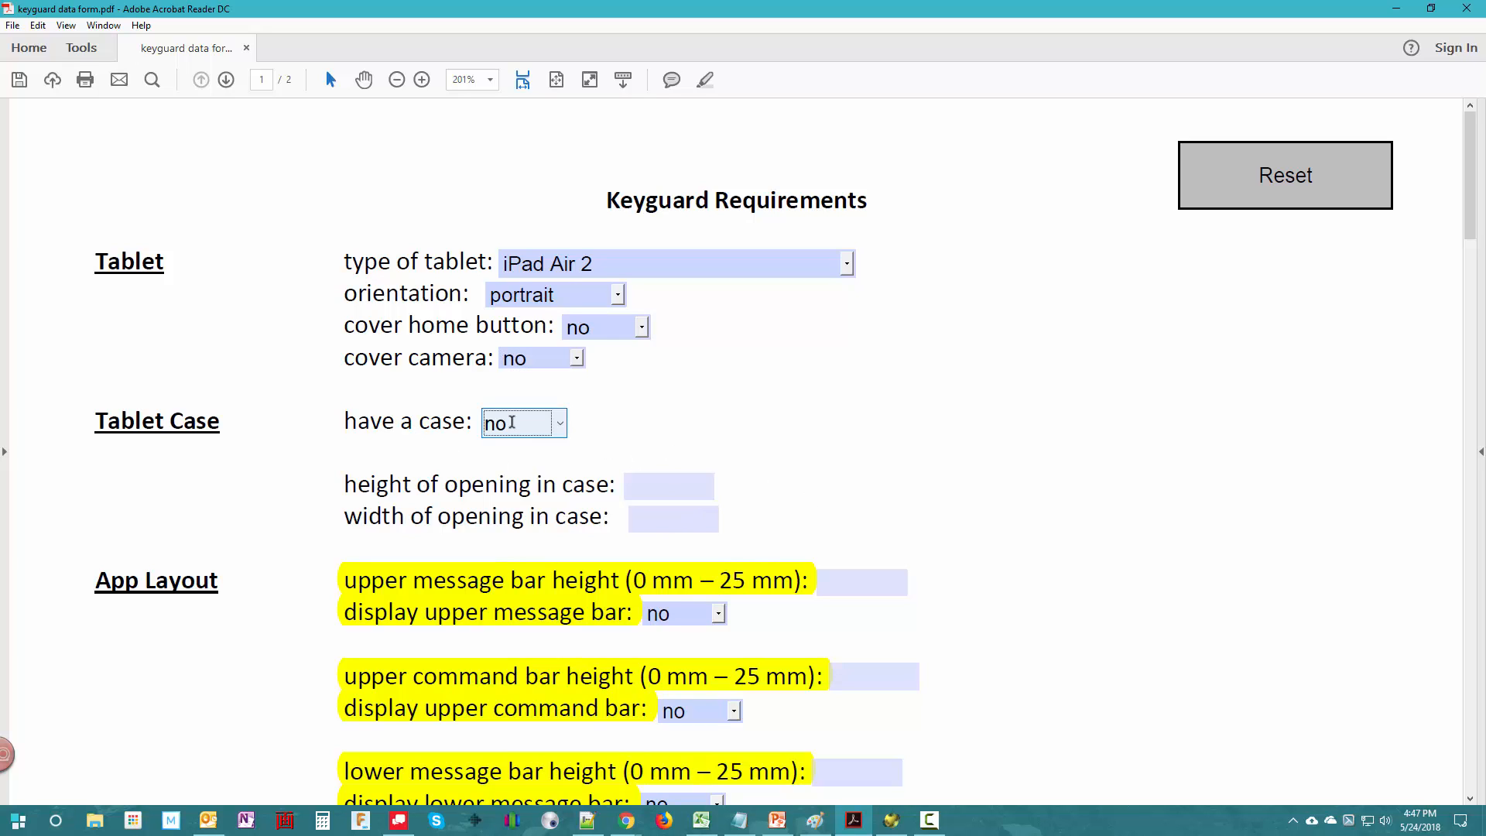
{"action": "left_click", "coordinate": [514, 423]}
{"action": "left_click", "coordinate": [504, 473]}
{"action": "left_click", "coordinate": [642, 486]}
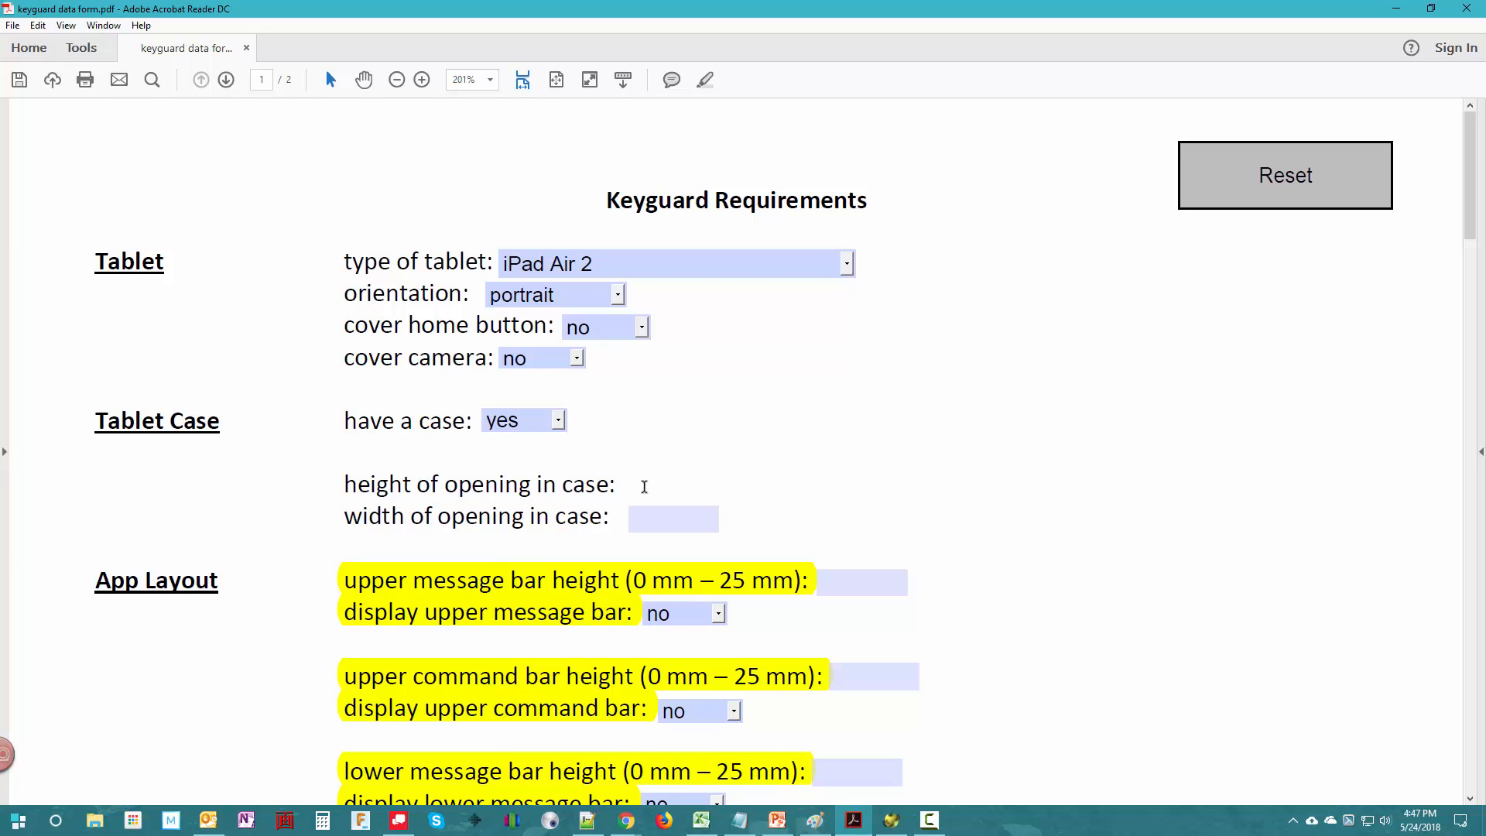
{"action": "type", "text": "210"}
{"action": "left_click", "coordinate": [649, 517]}
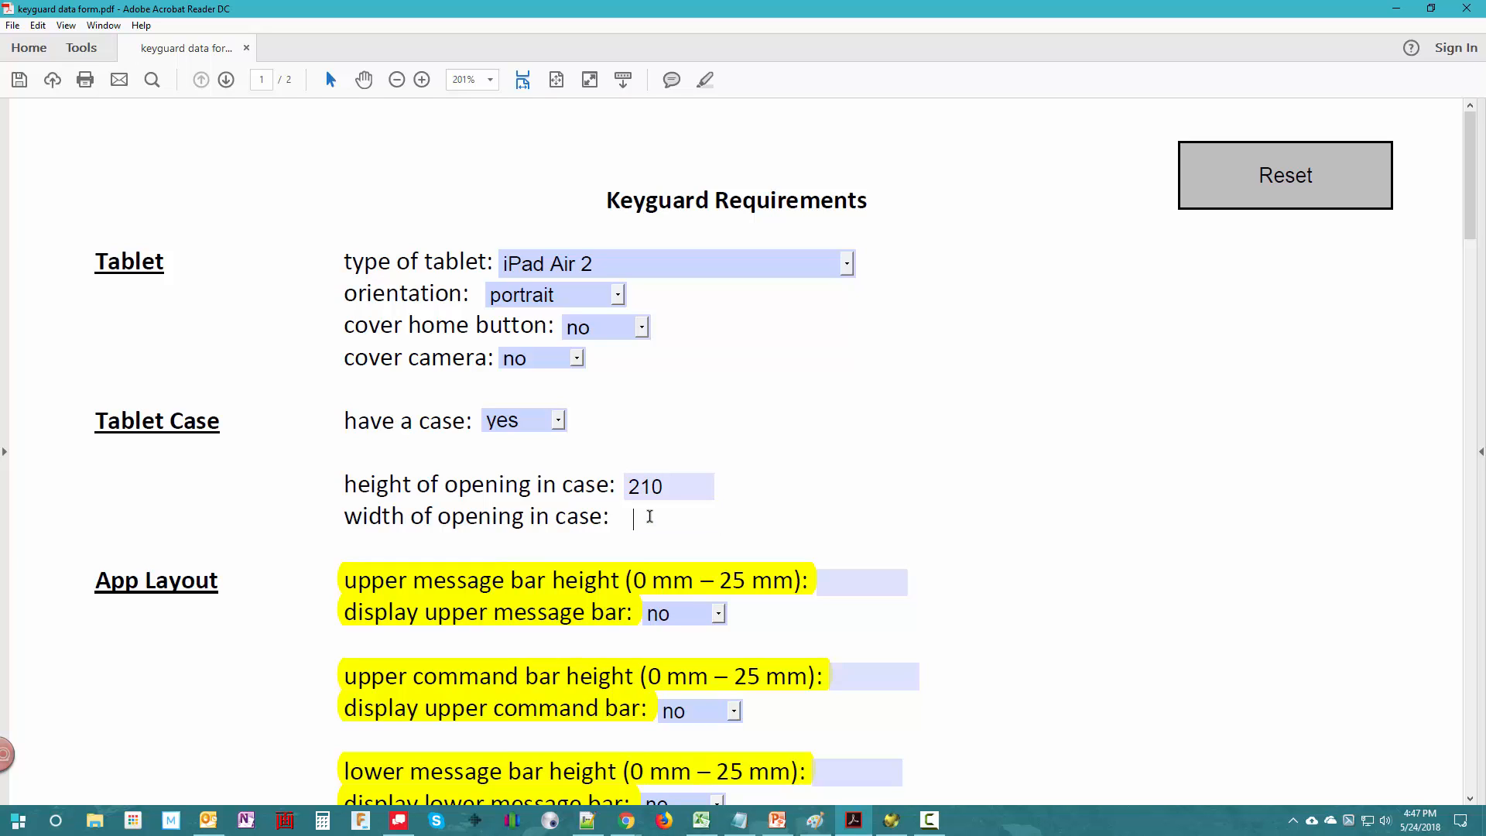
{"action": "type", "text": "155"}
{"action": "left_click", "coordinate": [855, 529]}
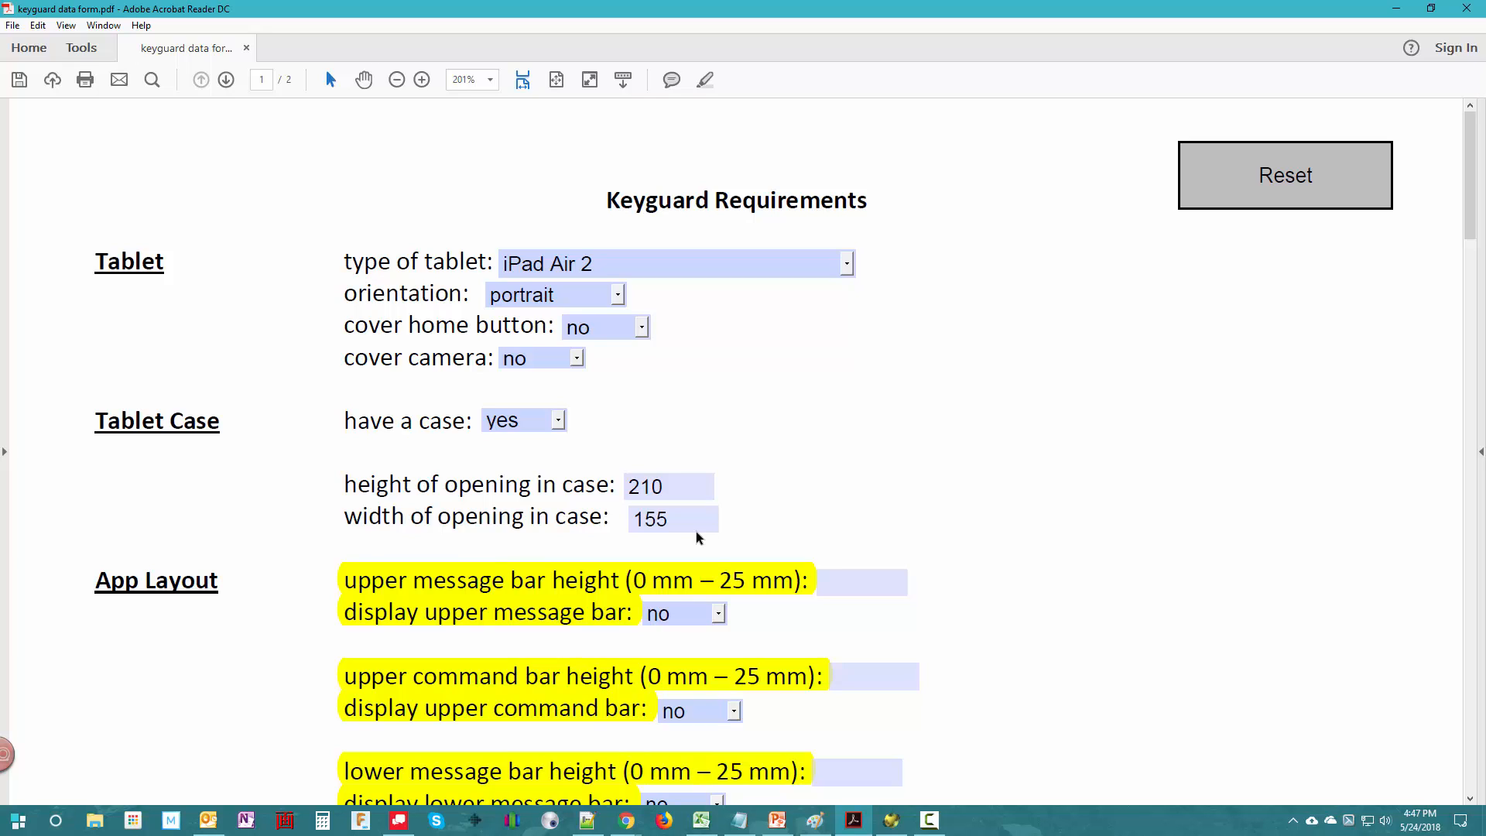
- Choose yes for displaying the upper message bar and set its height to 18 mm
{"action": "left_click", "coordinate": [672, 620]}
{"action": "left_click", "coordinate": [668, 665]}
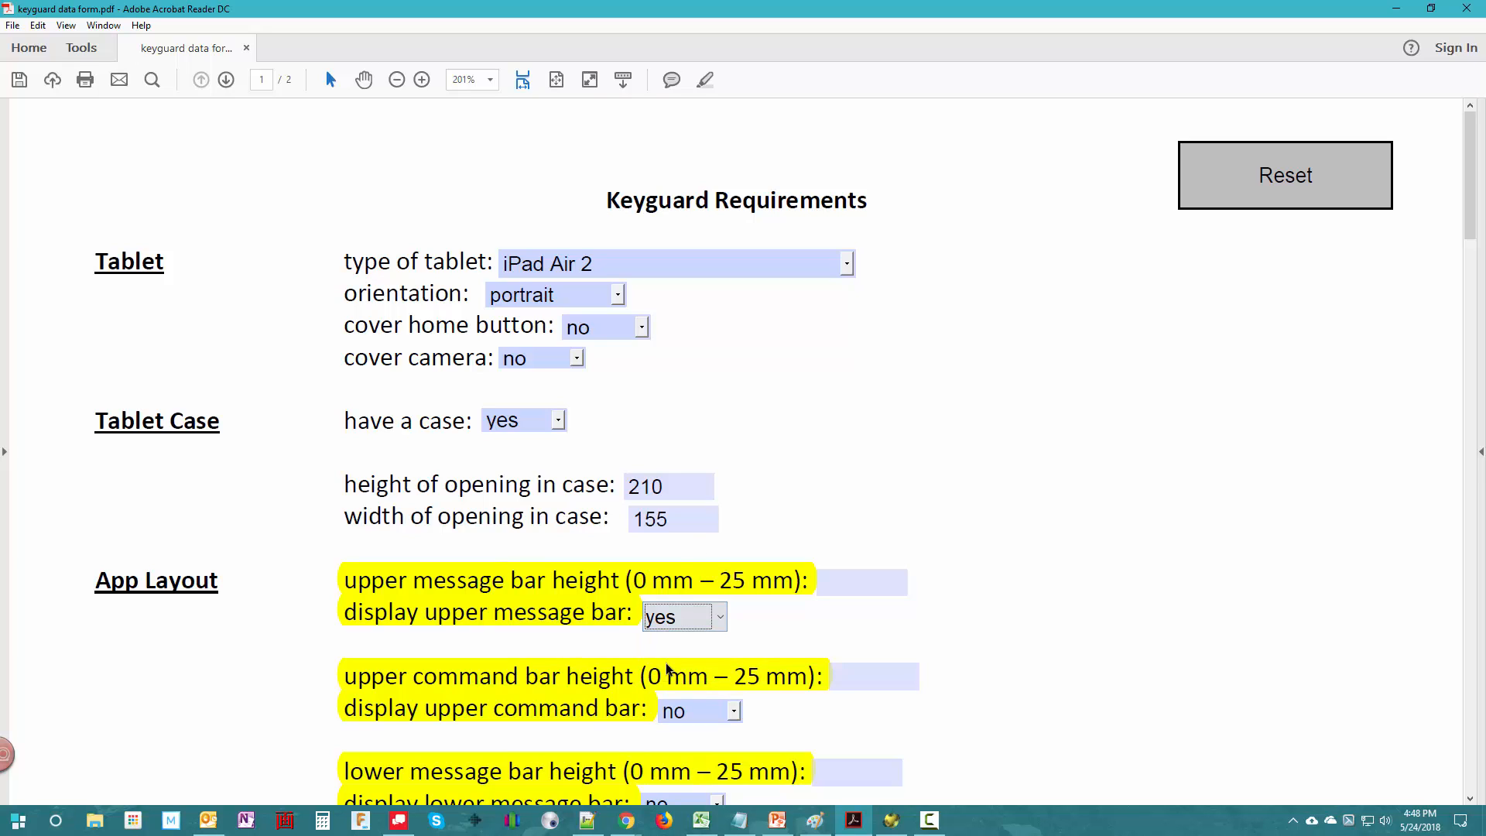
{"action": "left_click", "coordinate": [856, 583]}
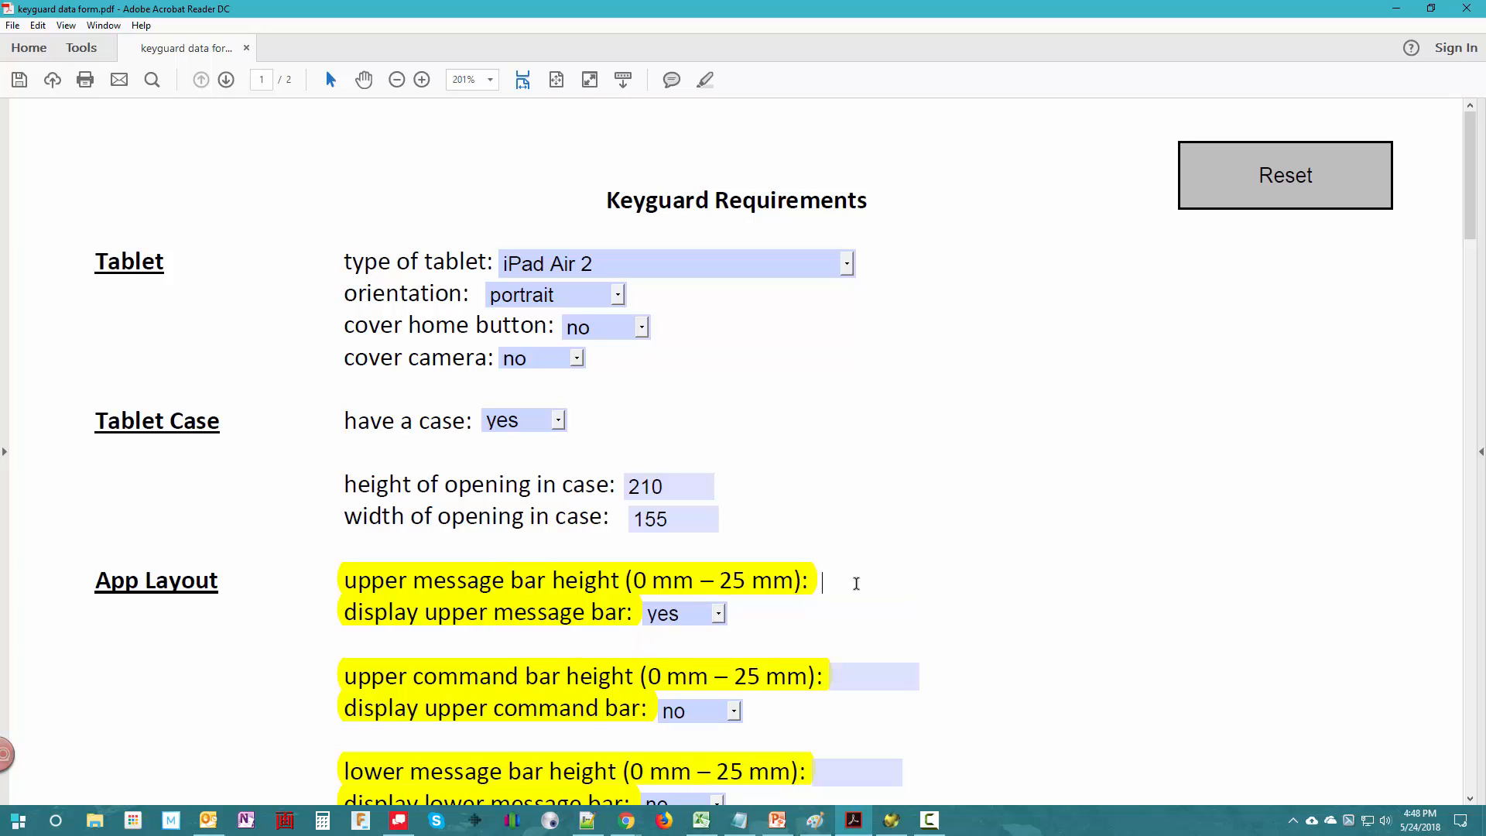
{"action": "type", "text": "18"}
{"action": "key", "text": "Return"}
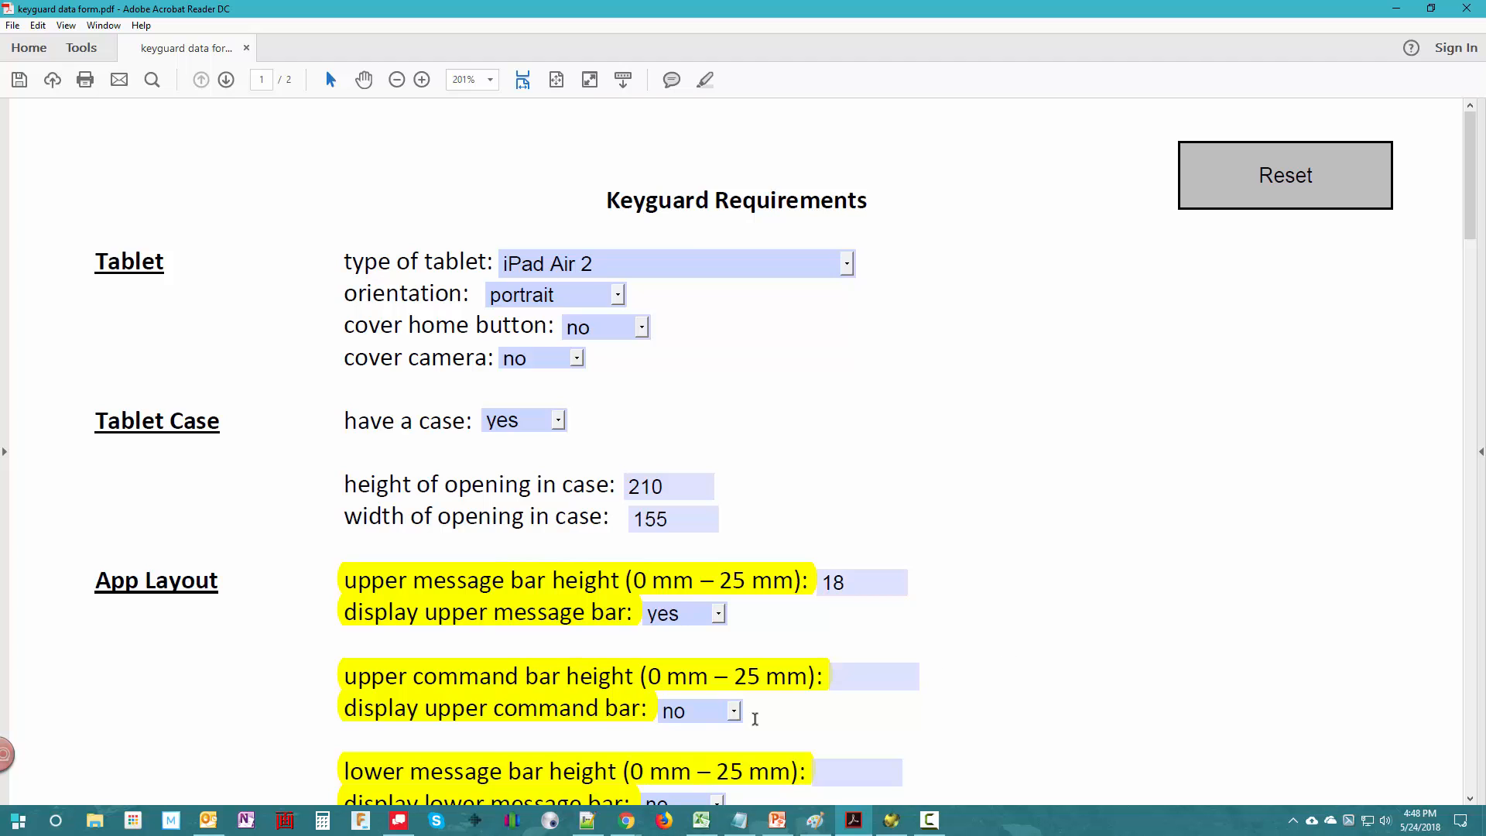
- Set the grid layout to 4 columns and 4 rows
{"action": "scroll", "coordinate": [948, 710], "scroll_direction": "down", "scroll_amount": 4}
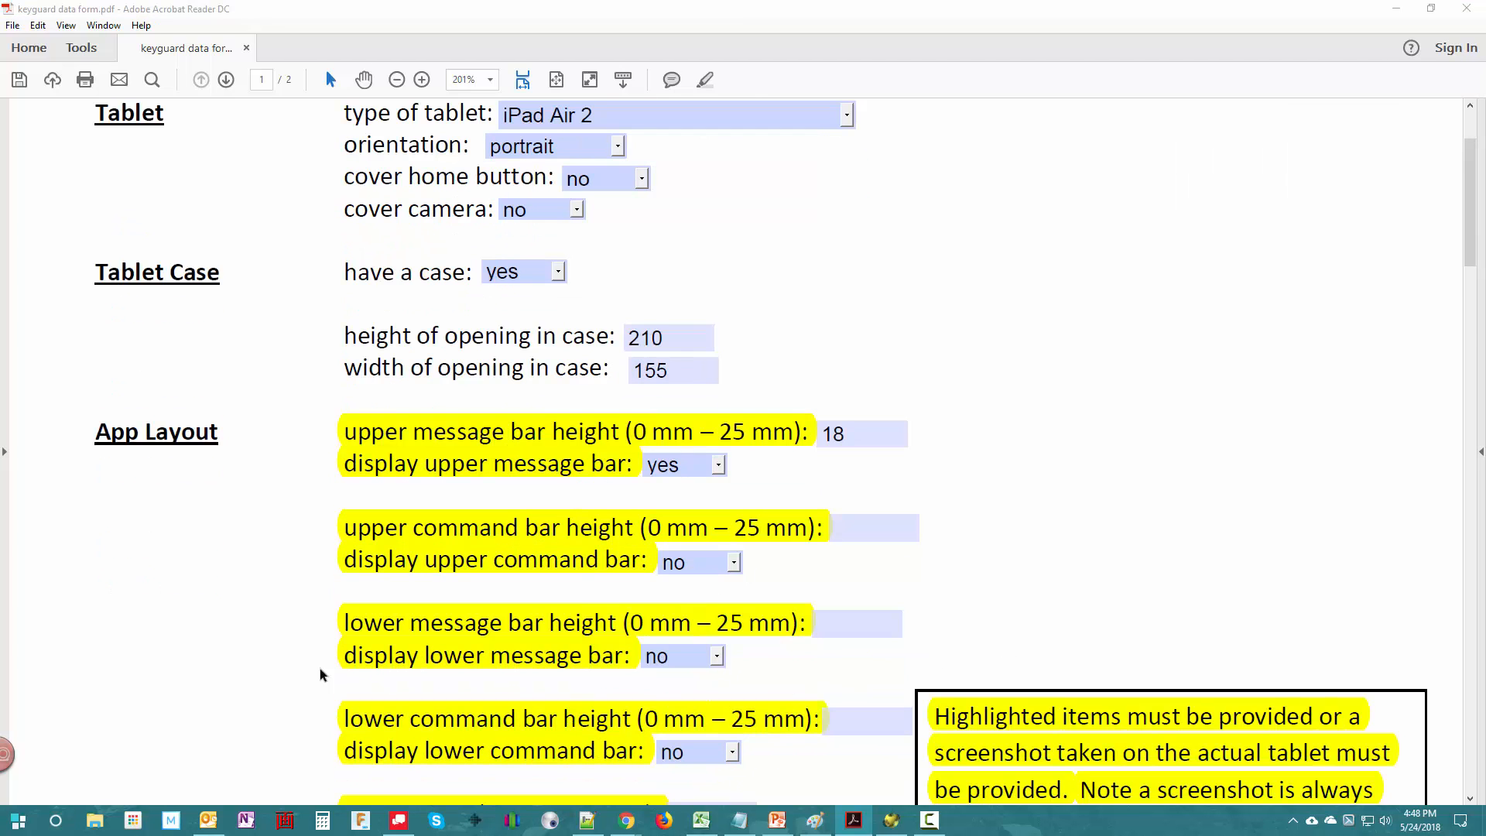
{"action": "scroll", "coordinate": [384, 685], "scroll_direction": "down", "scroll_amount": 6}
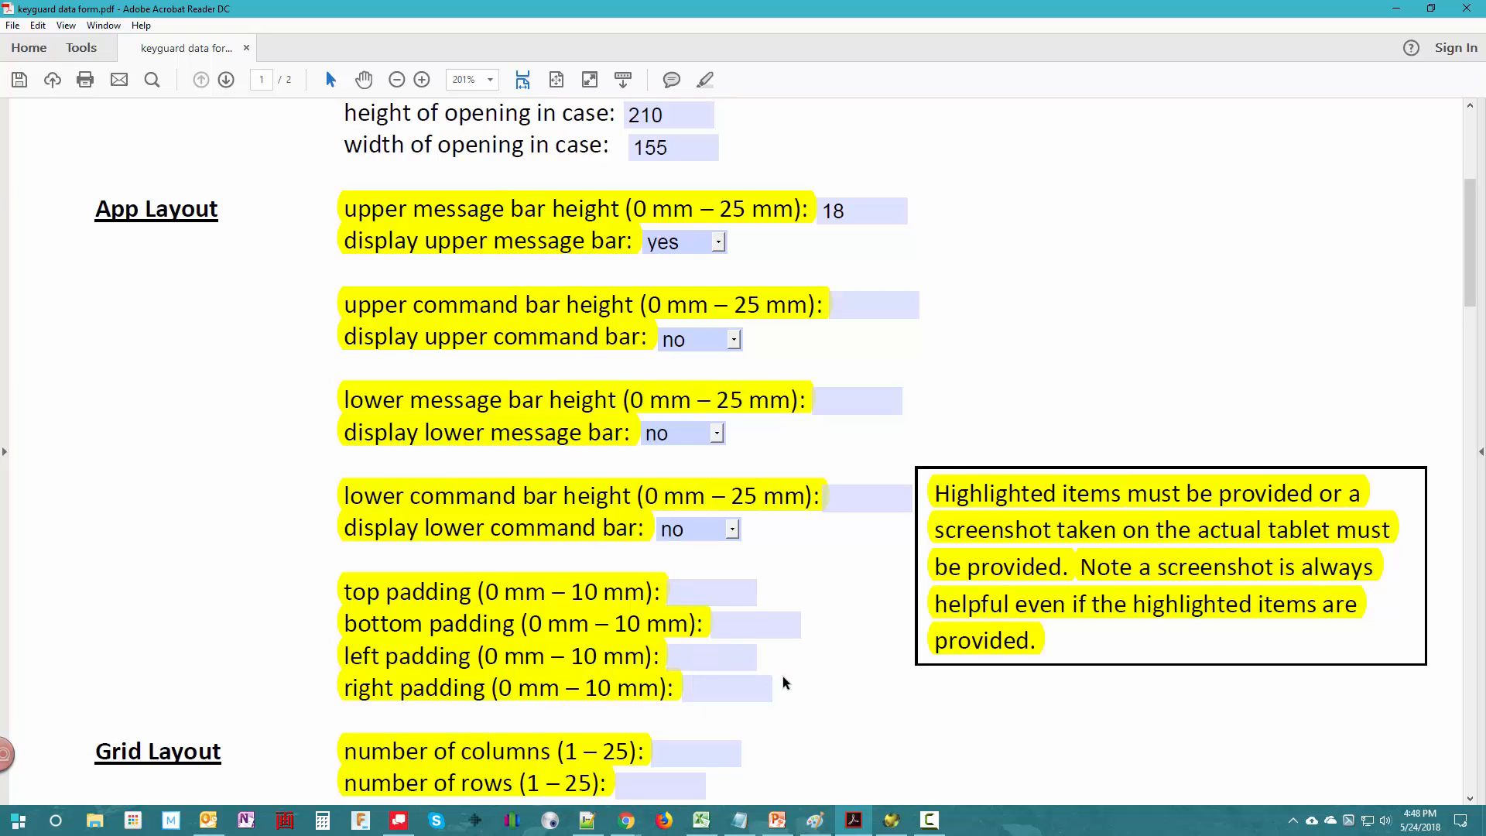
{"action": "scroll", "coordinate": [782, 680], "scroll_direction": "down", "scroll_amount": 5}
{"action": "left_click", "coordinate": [670, 497]}
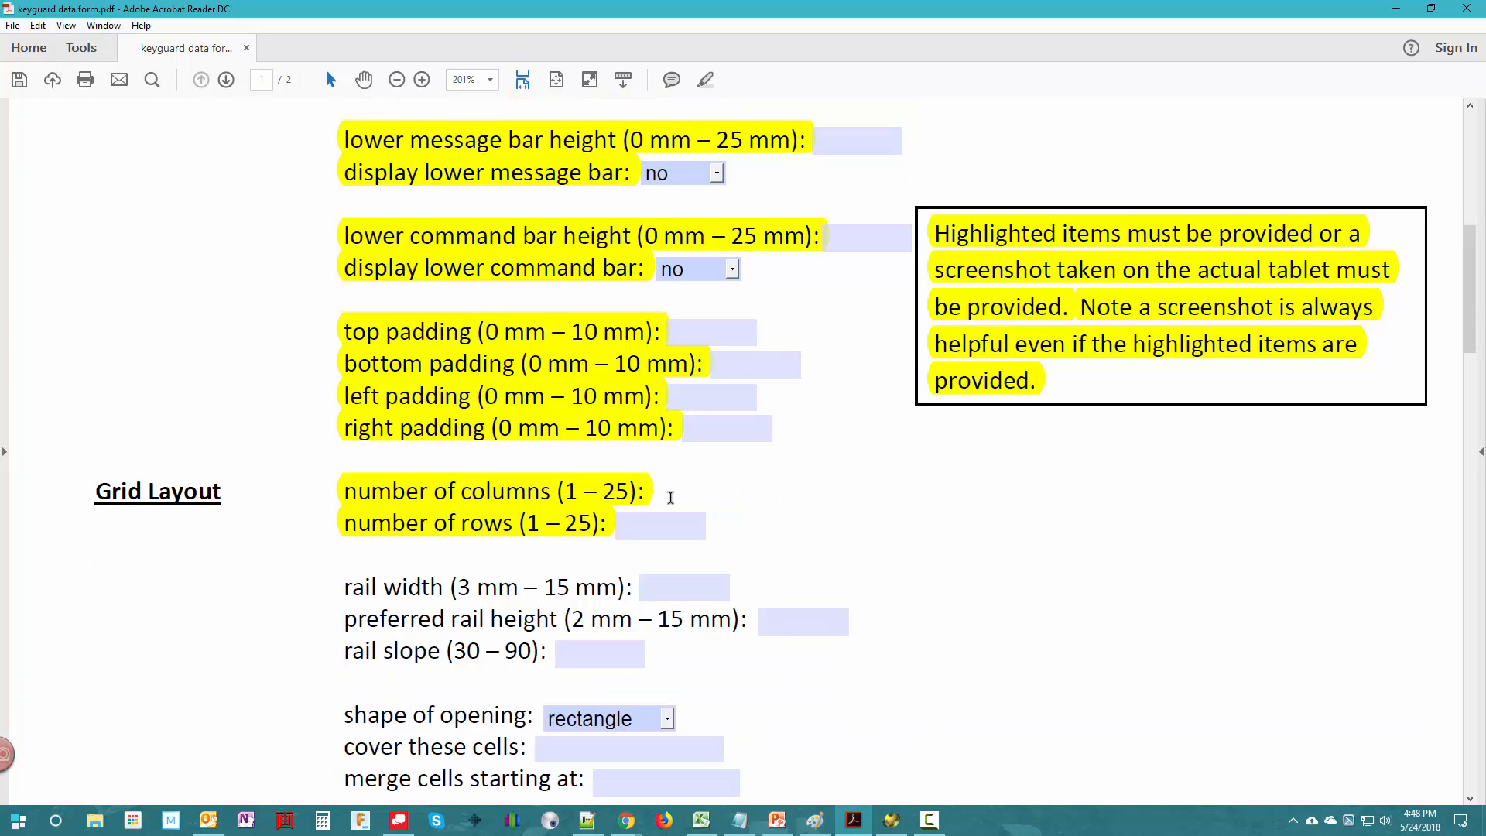
{"action": "type", "text": "4"}
{"action": "left_click", "coordinate": [662, 522]}
{"action": "type", "text": "4"}
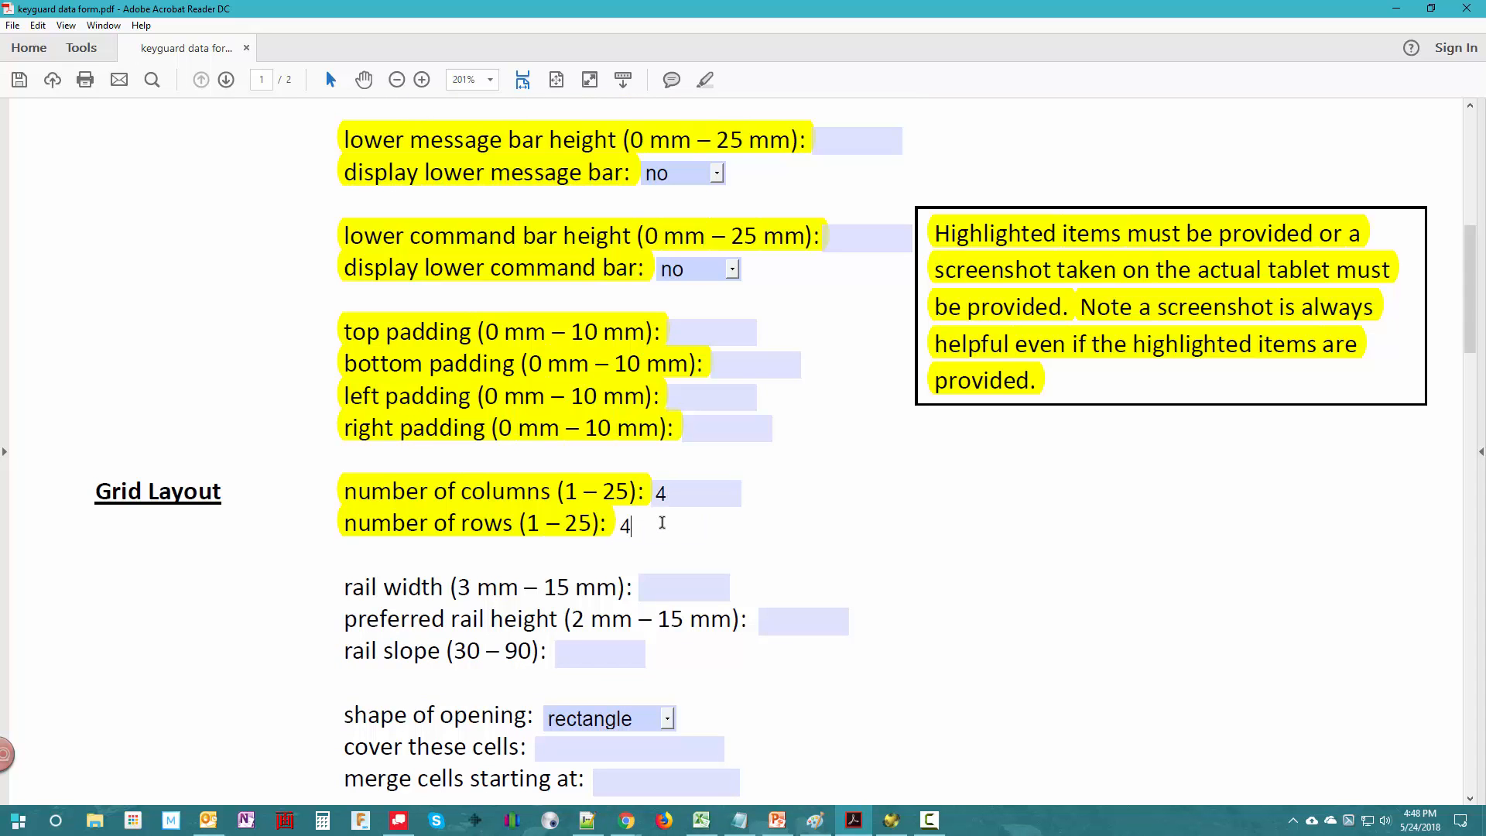
{"action": "left_click", "coordinate": [742, 569]}
- Switch to PowerPoint and check the gap between buttons on the spacing summary, slide 15
{"action": "left_click", "coordinate": [700, 586]}
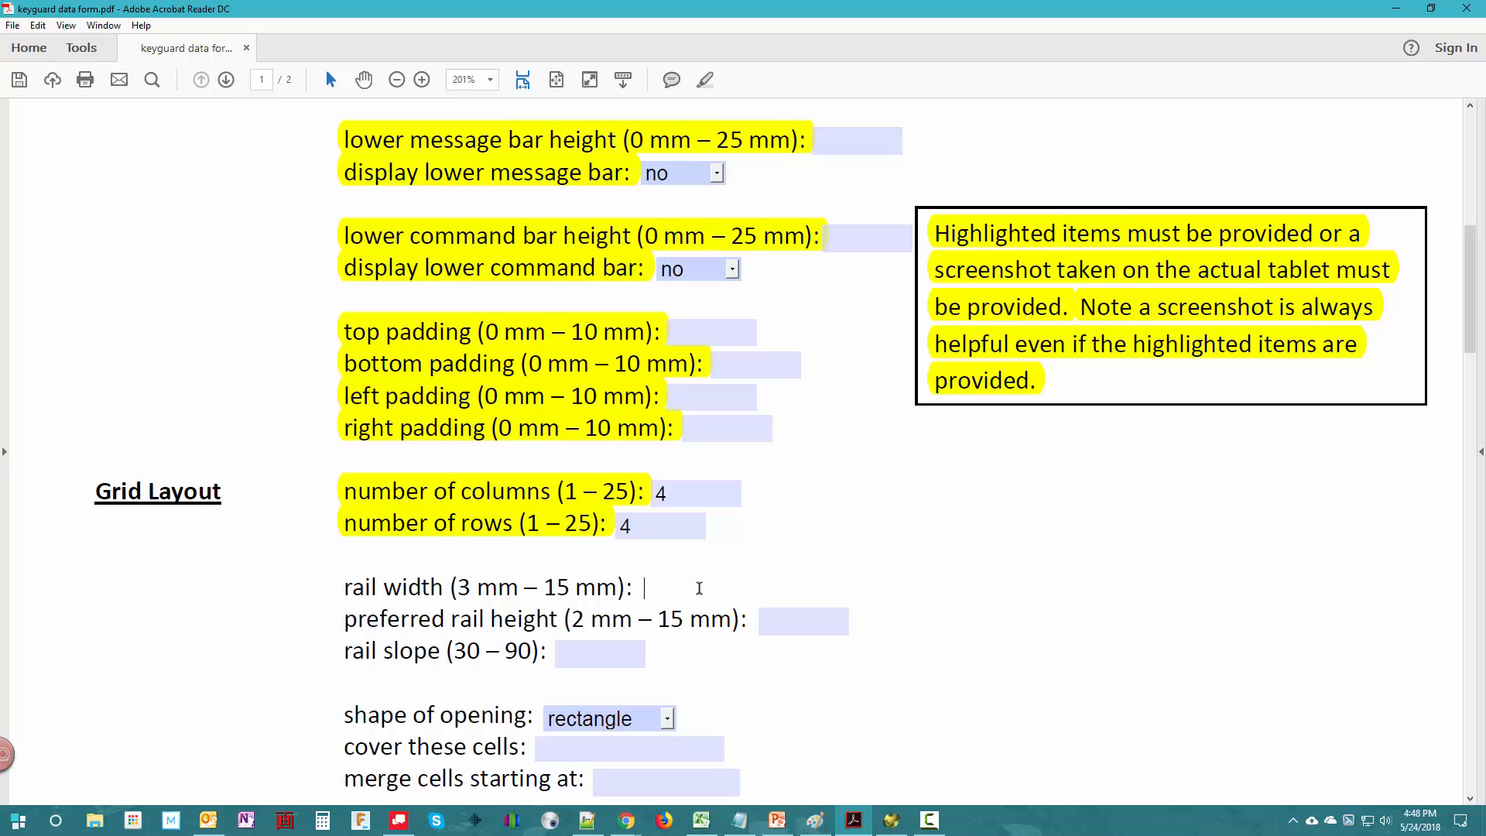
{"action": "left_click", "coordinate": [776, 819]}
{"action": "left_click", "coordinate": [1479, 109]}
{"action": "left_click", "coordinate": [1479, 109]}
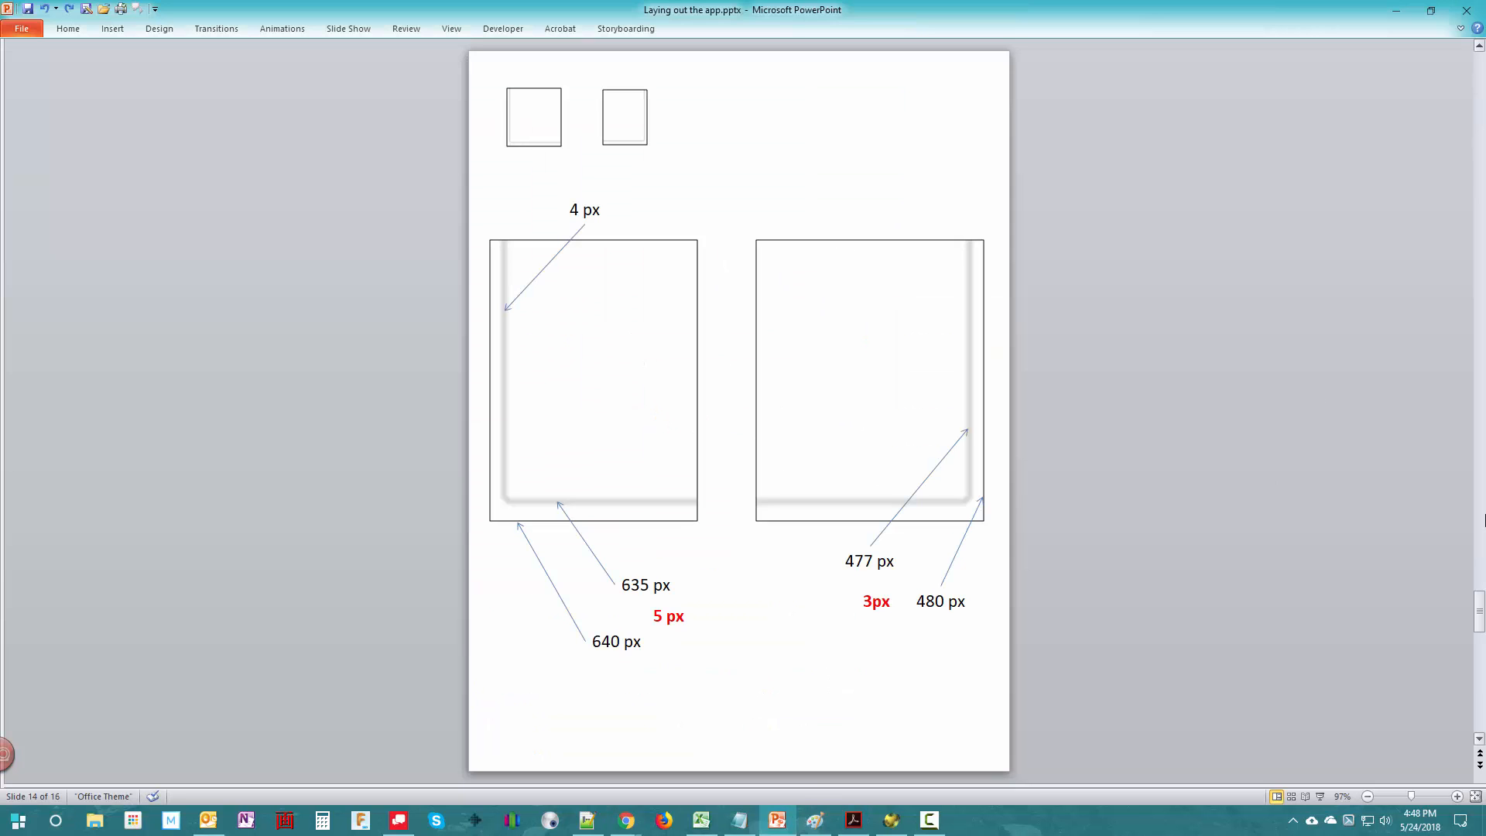
{"action": "scroll", "coordinate": [1479, 713], "scroll_direction": "down", "scroll_amount": 1}
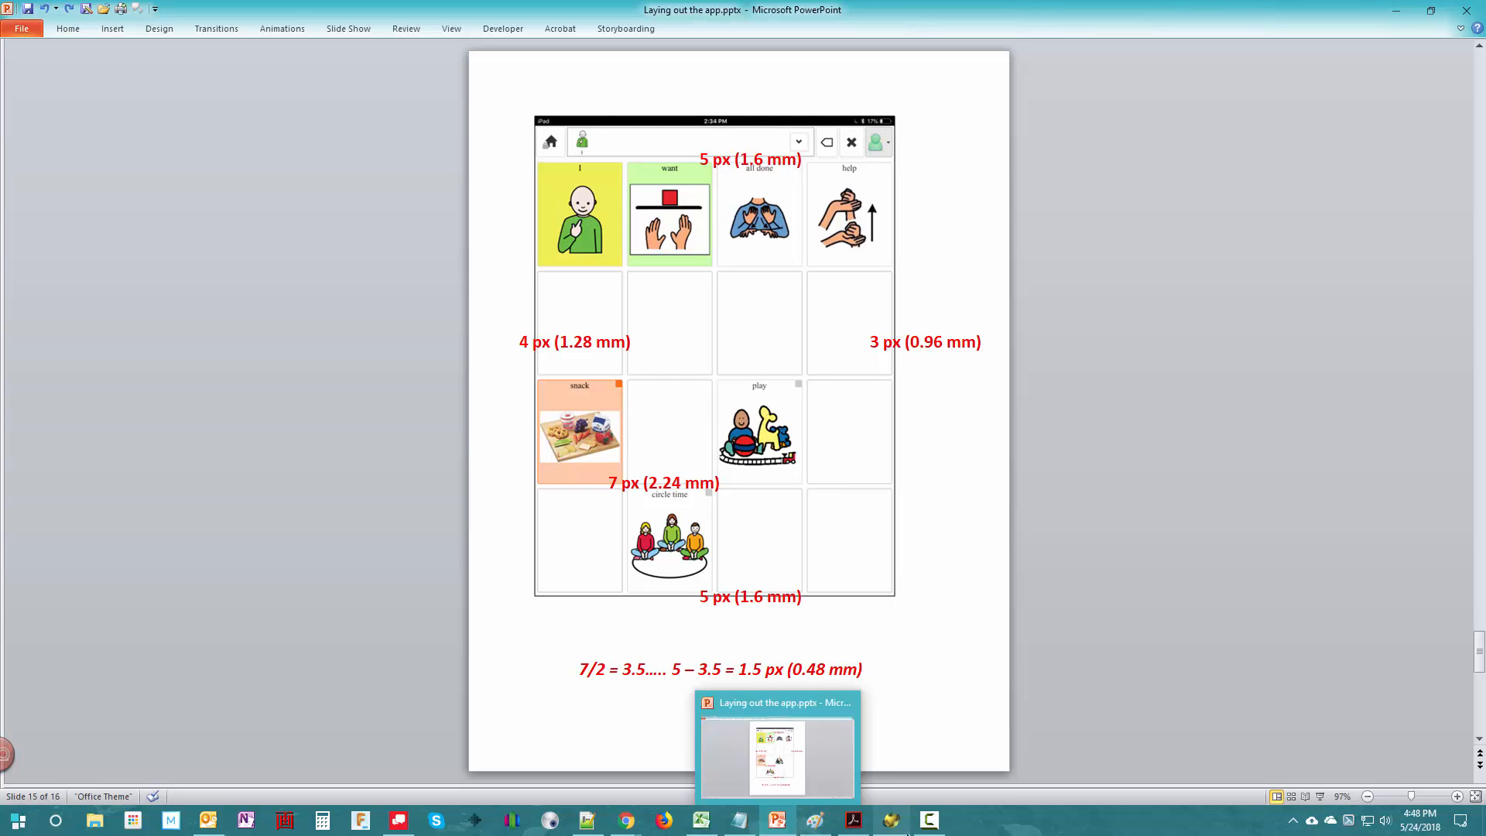
- Return to the form in Acrobat Reader and set the rail width to 3 mm and the rail slope to 60
{"action": "left_click", "coordinate": [855, 823]}
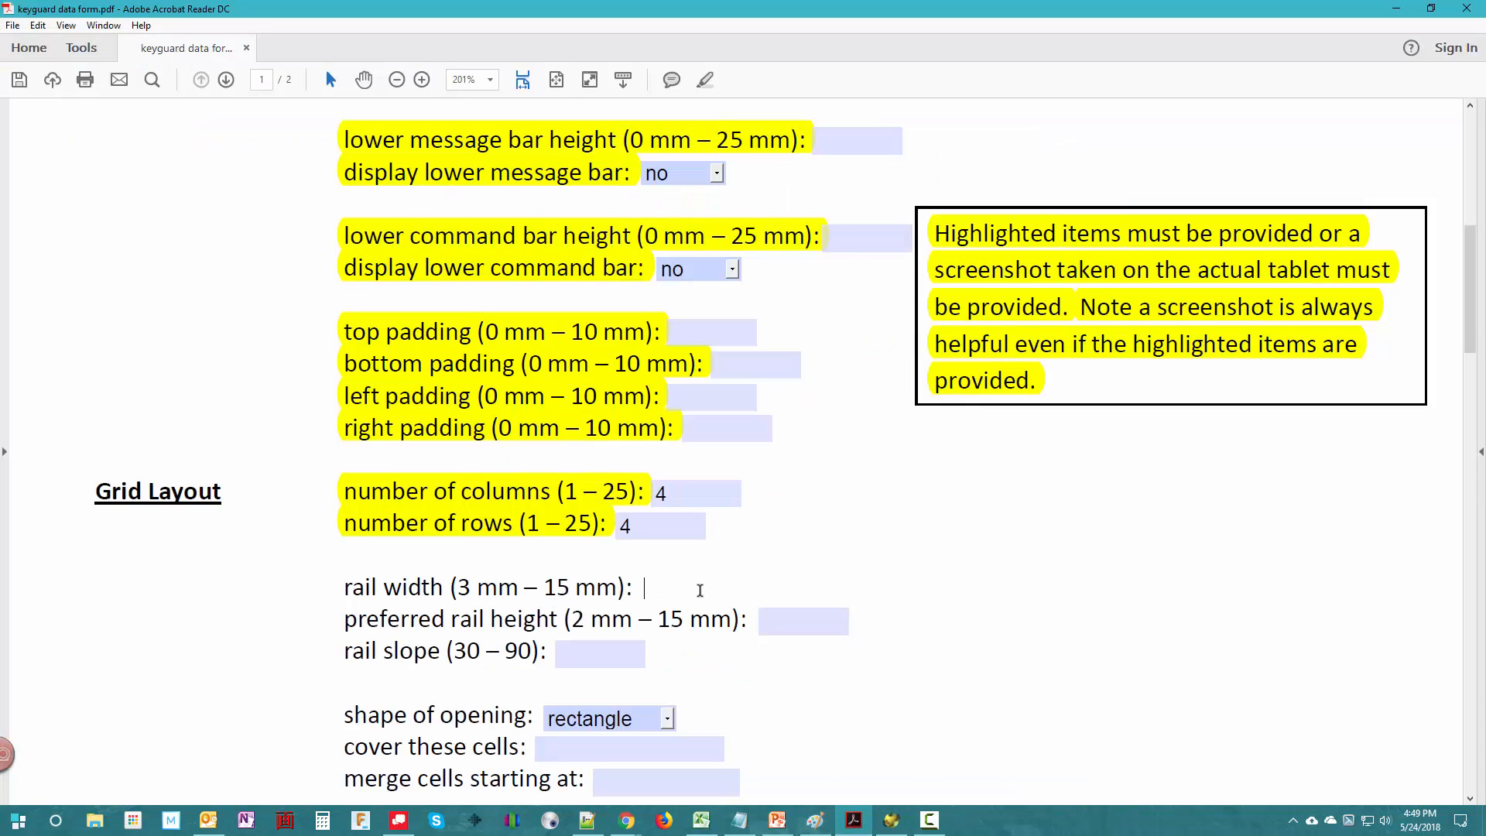
{"action": "type", "text": "3"}
{"action": "left_click", "coordinate": [599, 654]}
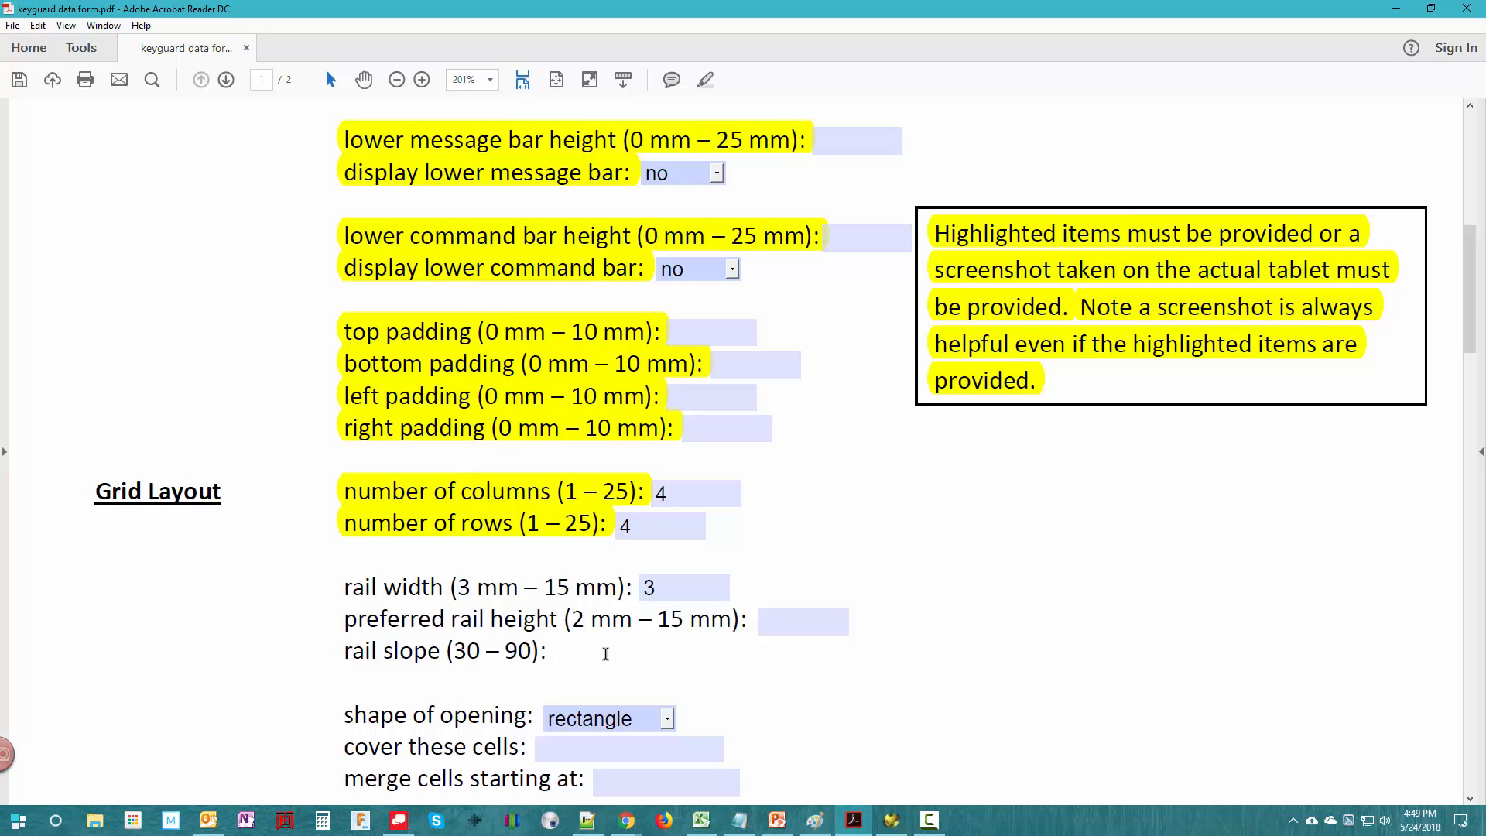
{"action": "type", "text": "60"}
- Set the keyguard's mounting method to Raised Tabs - for cases
{"action": "scroll", "coordinate": [902, 687], "scroll_direction": "down", "scroll_amount": 5}
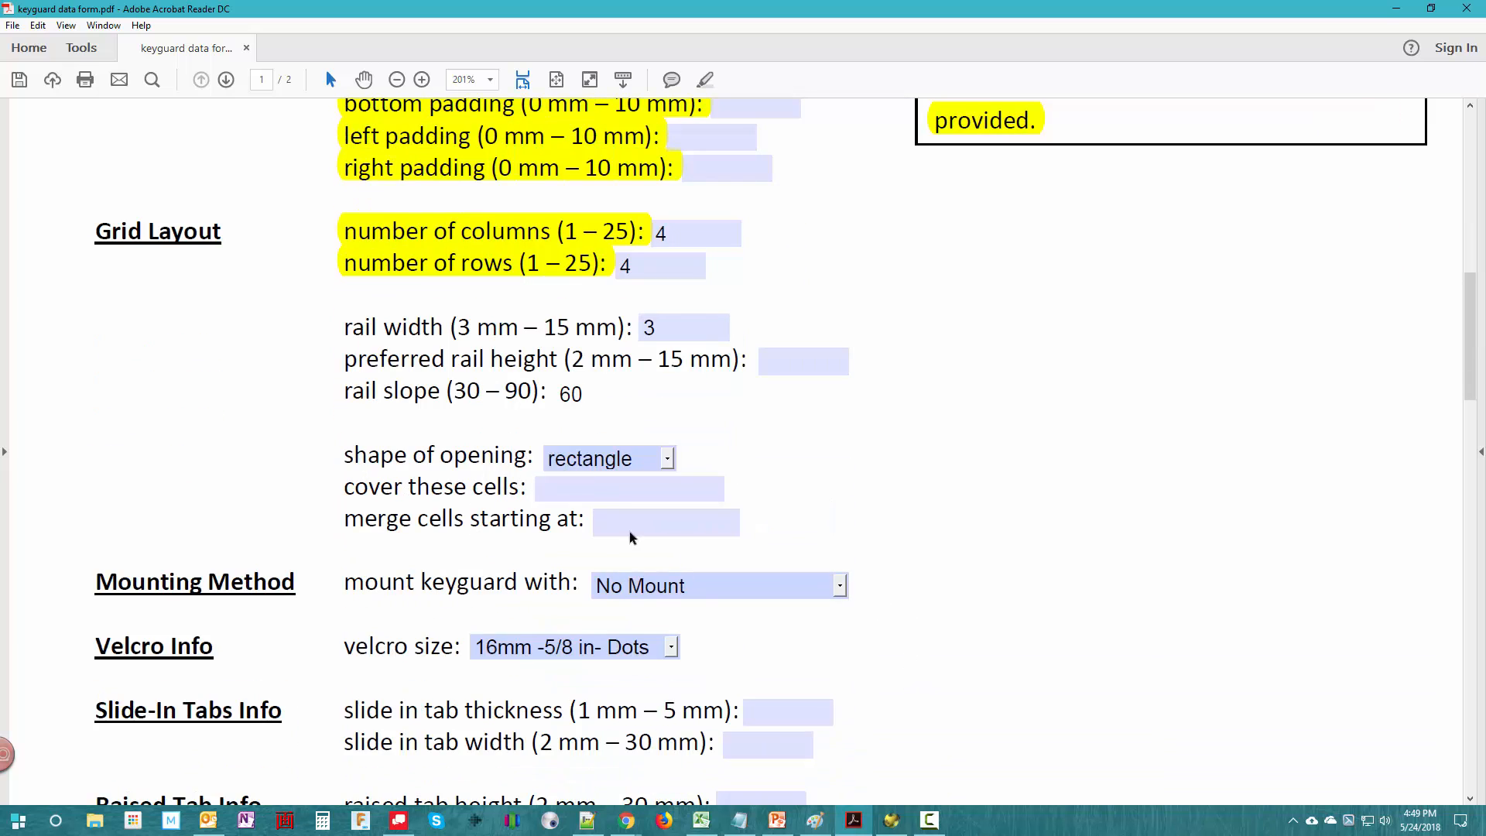
{"action": "scroll", "coordinate": [981, 568], "scroll_direction": "down", "scroll_amount": 1}
{"action": "scroll", "coordinate": [981, 568], "scroll_direction": "down", "scroll_amount": 1}
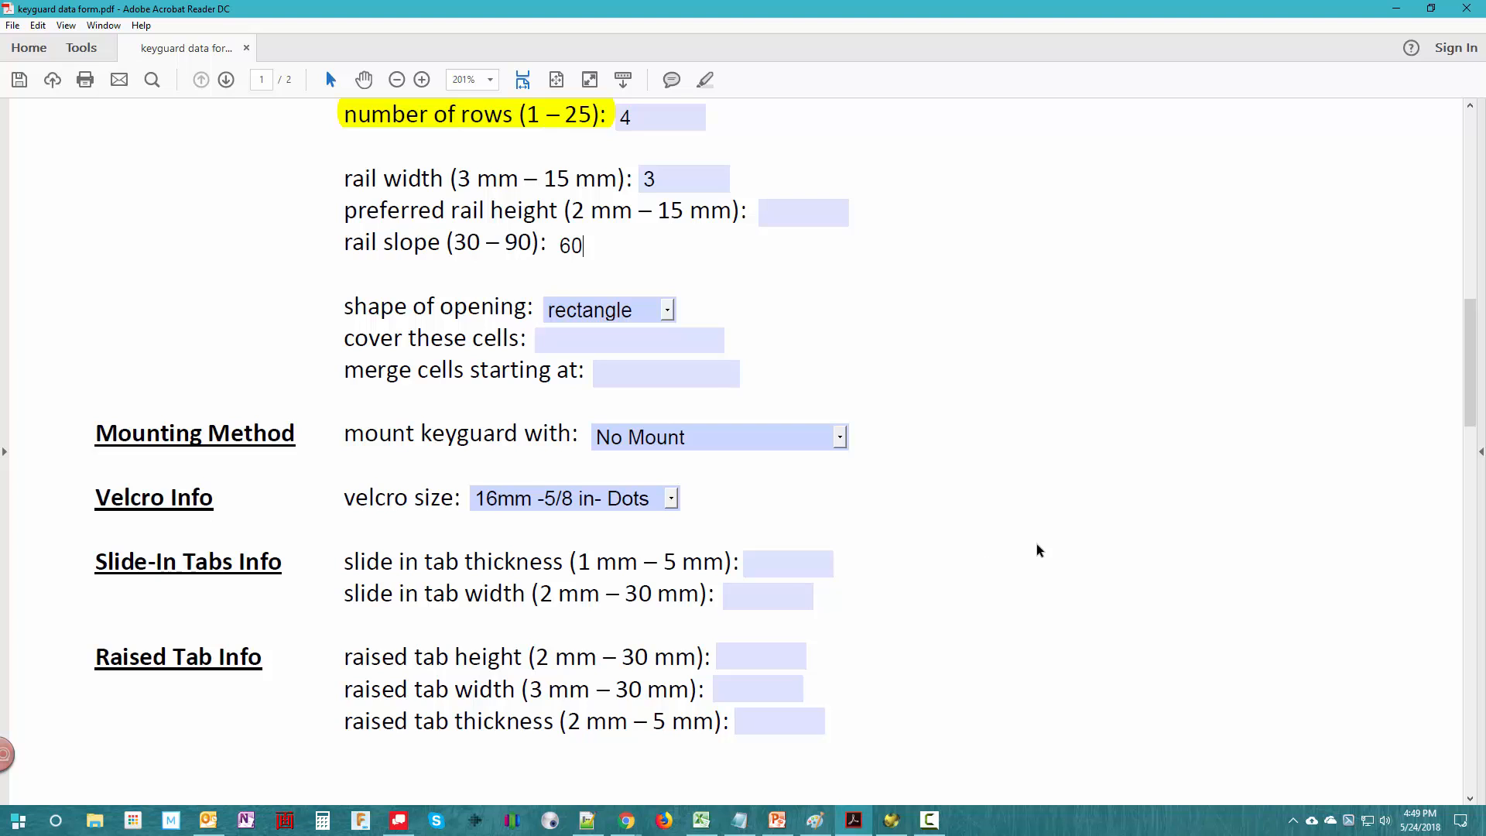
{"action": "left_click", "coordinate": [842, 439]}
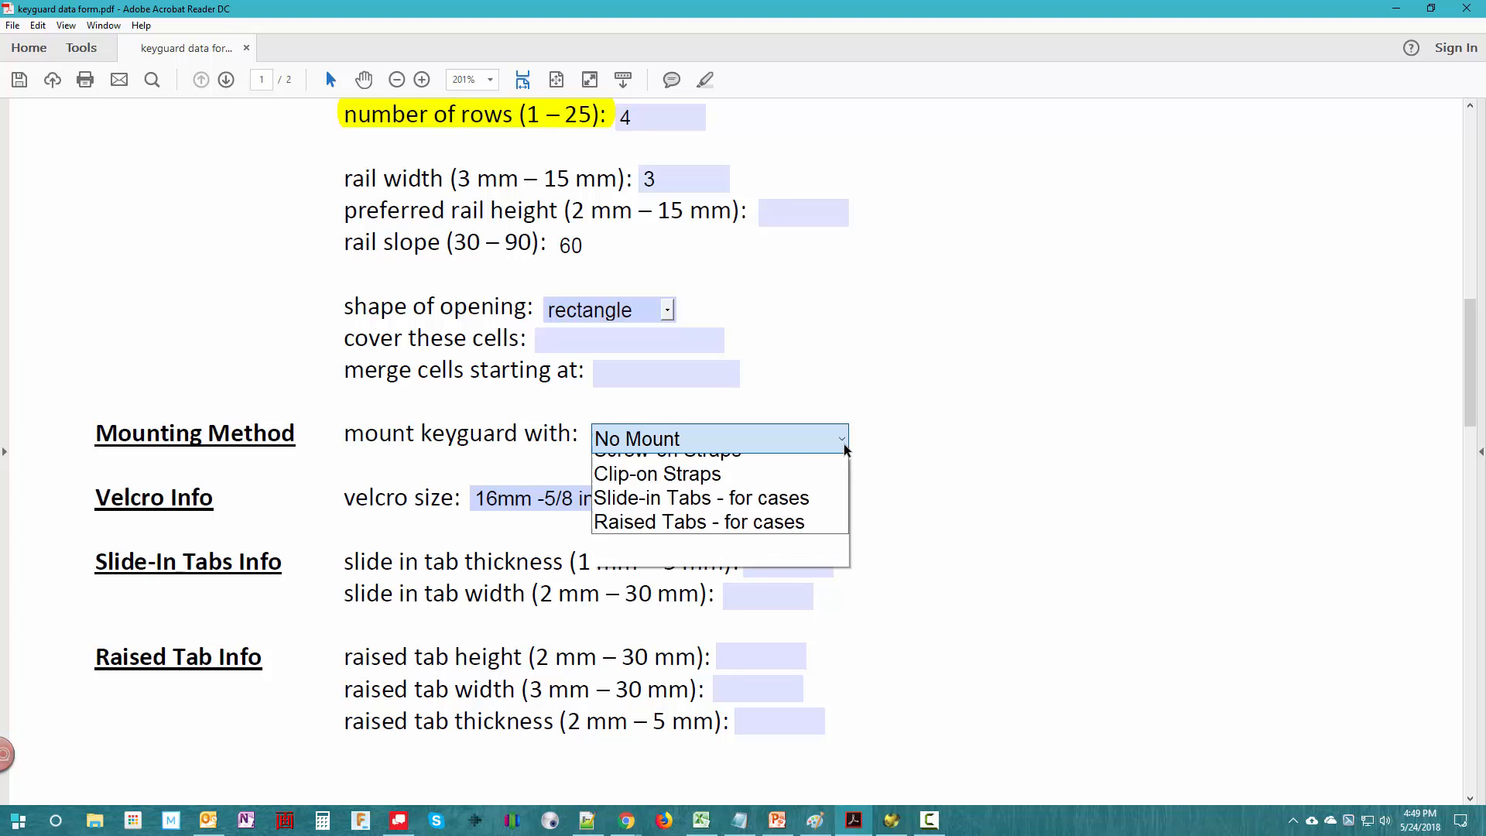
{"action": "left_click", "coordinate": [842, 441]}
{"action": "left_click", "coordinate": [786, 435]}
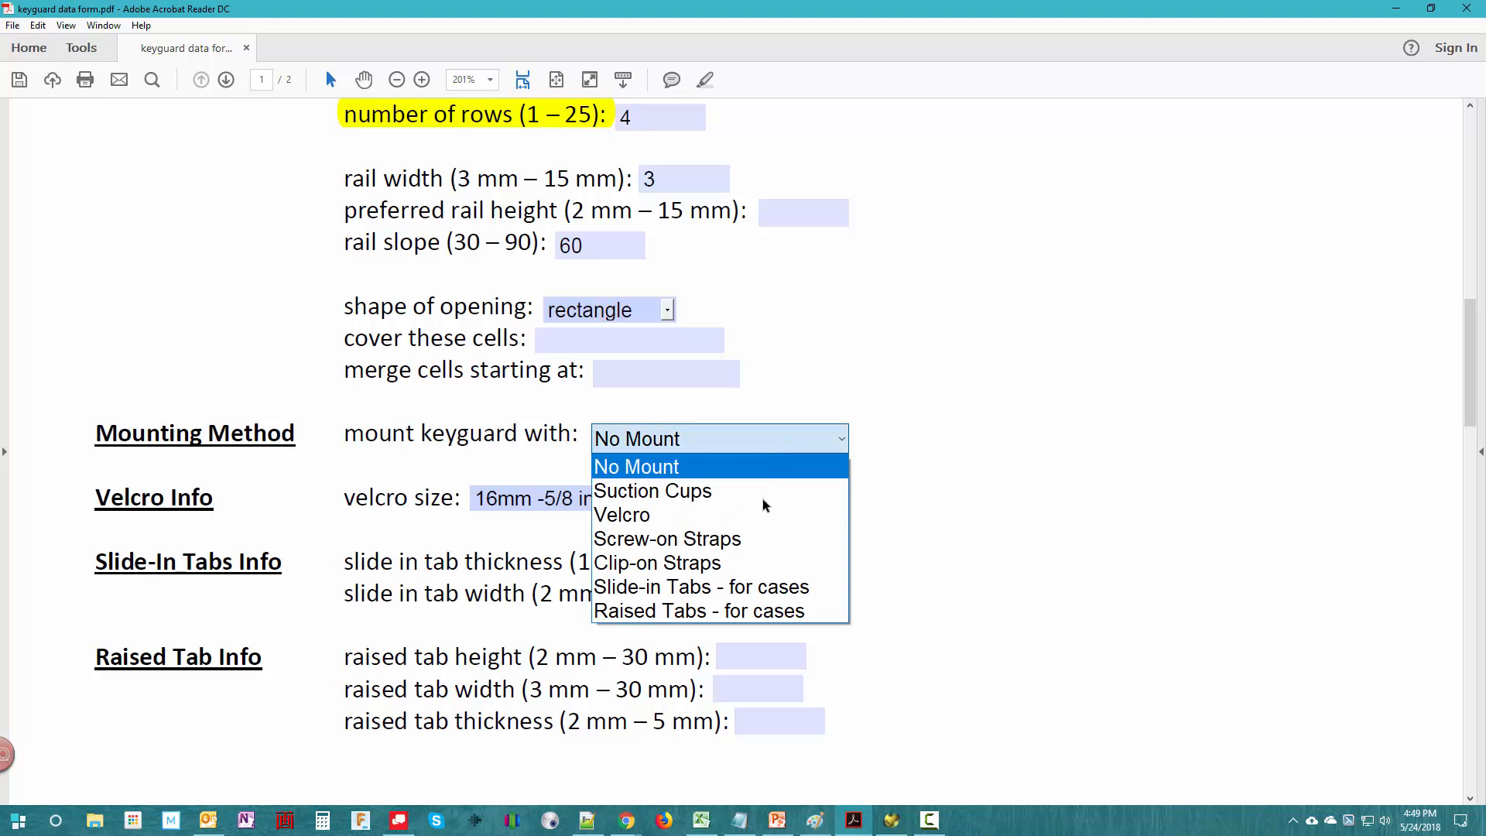
{"action": "left_click", "coordinate": [727, 611]}
{"action": "left_click", "coordinate": [755, 605]}
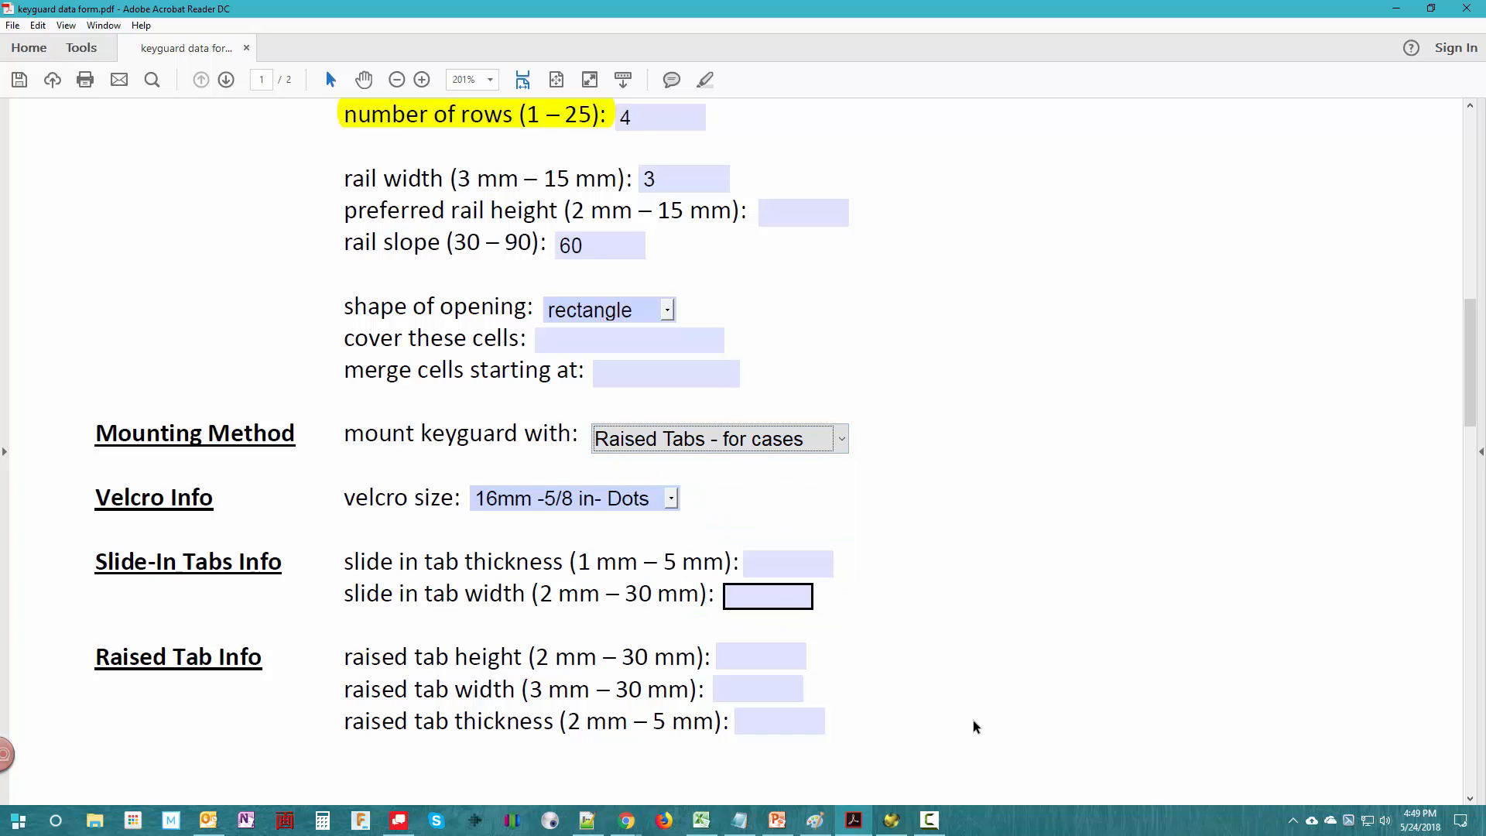
- Set the raised tab height to 14 mm, width to 20 mm and thickness to 3 mm
{"action": "left_click", "coordinate": [761, 659]}
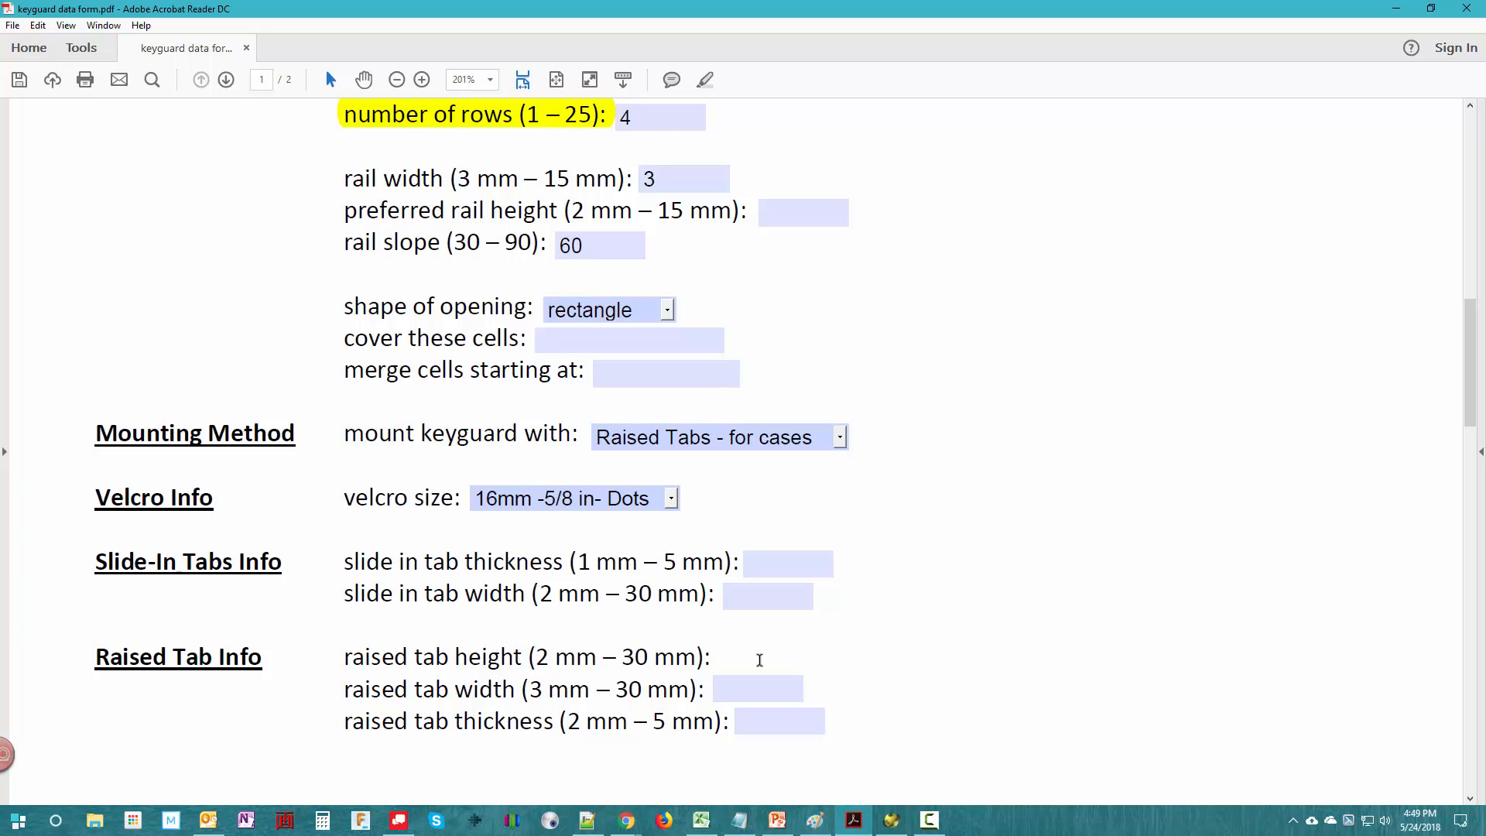
{"action": "type", "text": "14"}
{"action": "left_click", "coordinate": [763, 689]}
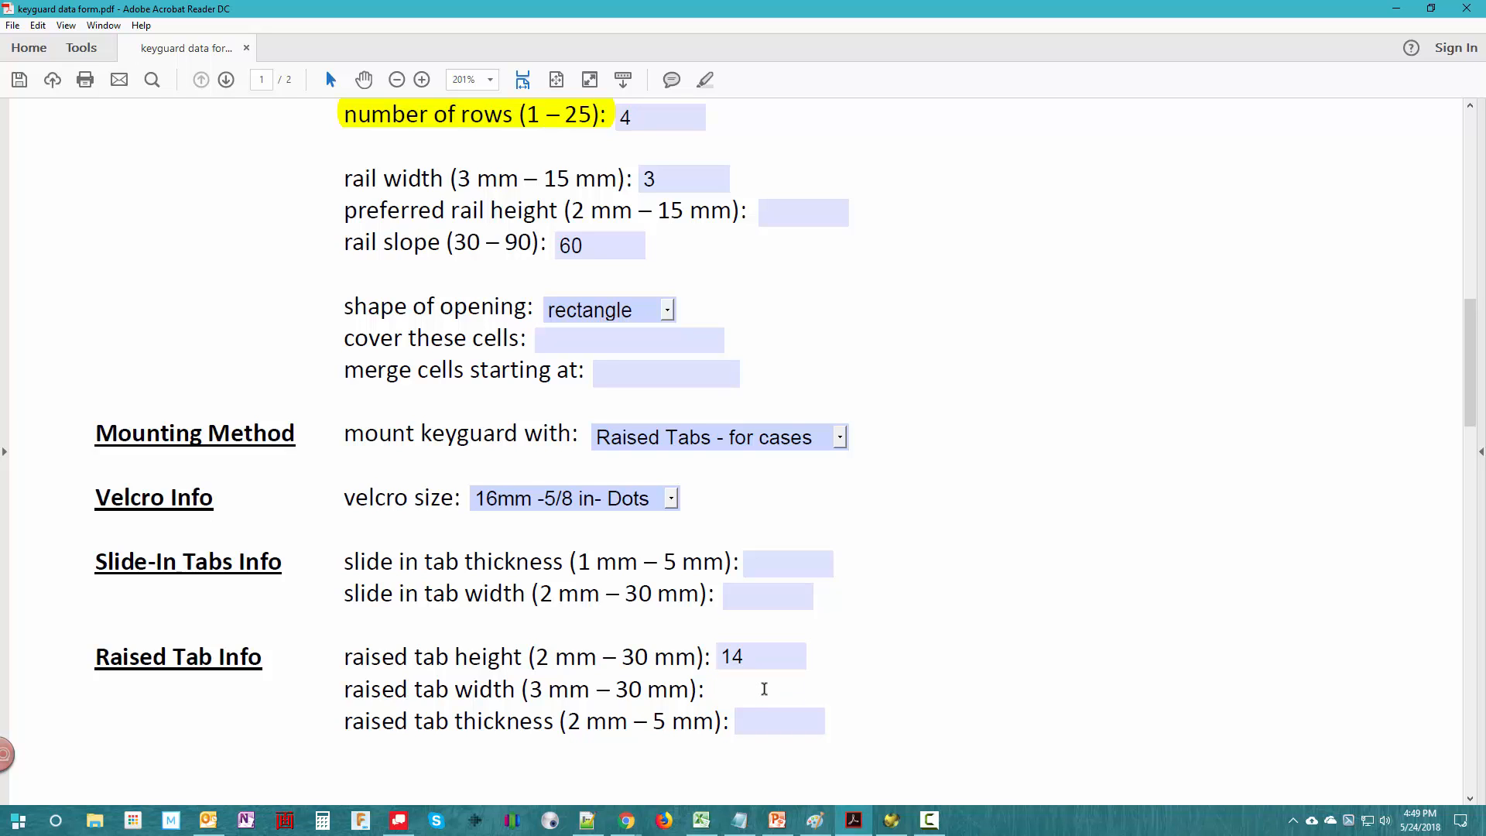
{"action": "type", "text": "20"}
{"action": "left_click", "coordinate": [771, 726]}
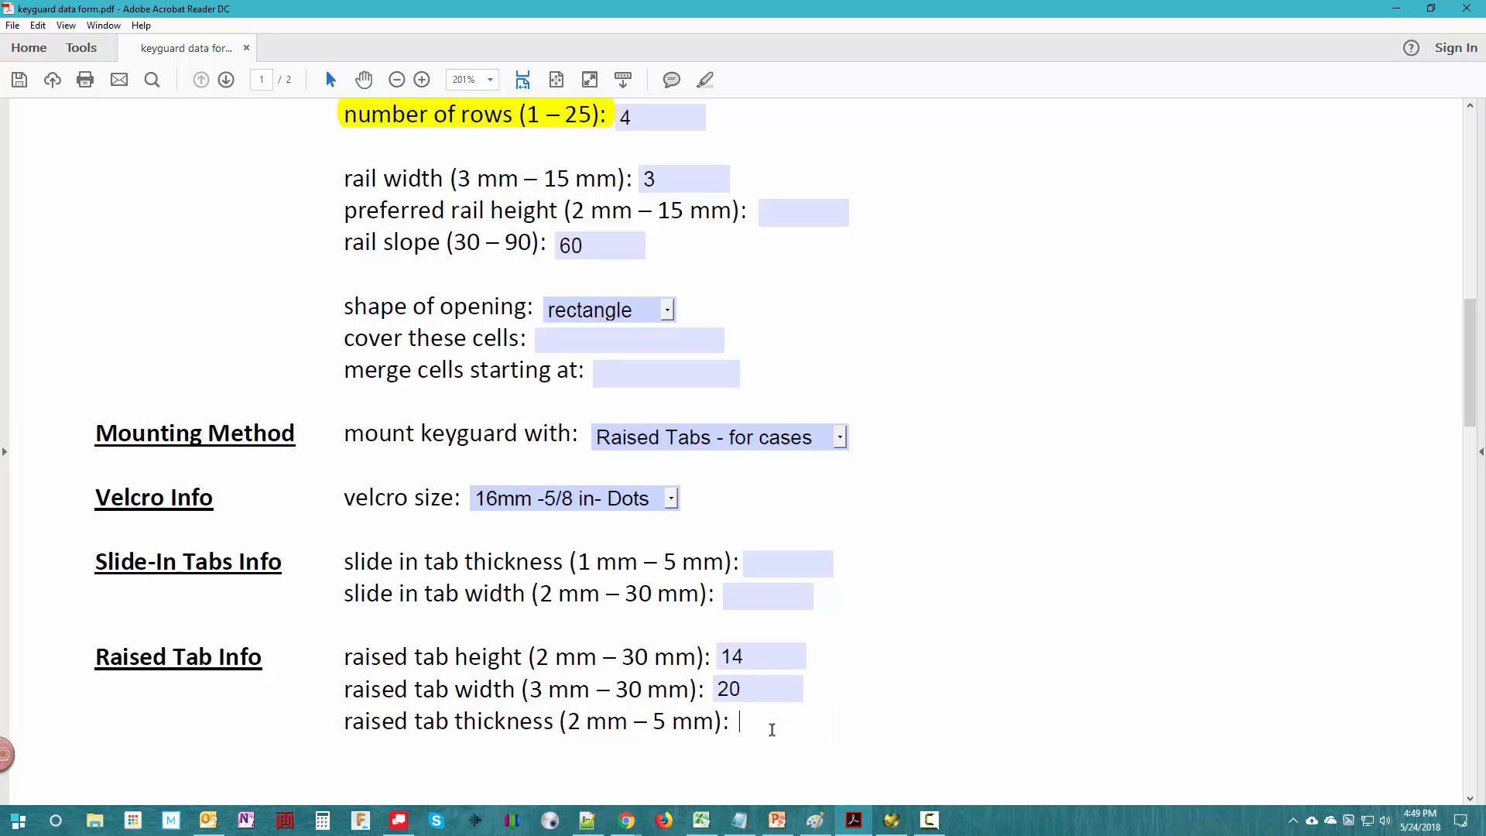
{"action": "type", "text": "3"}
{"action": "left_click", "coordinate": [956, 785]}
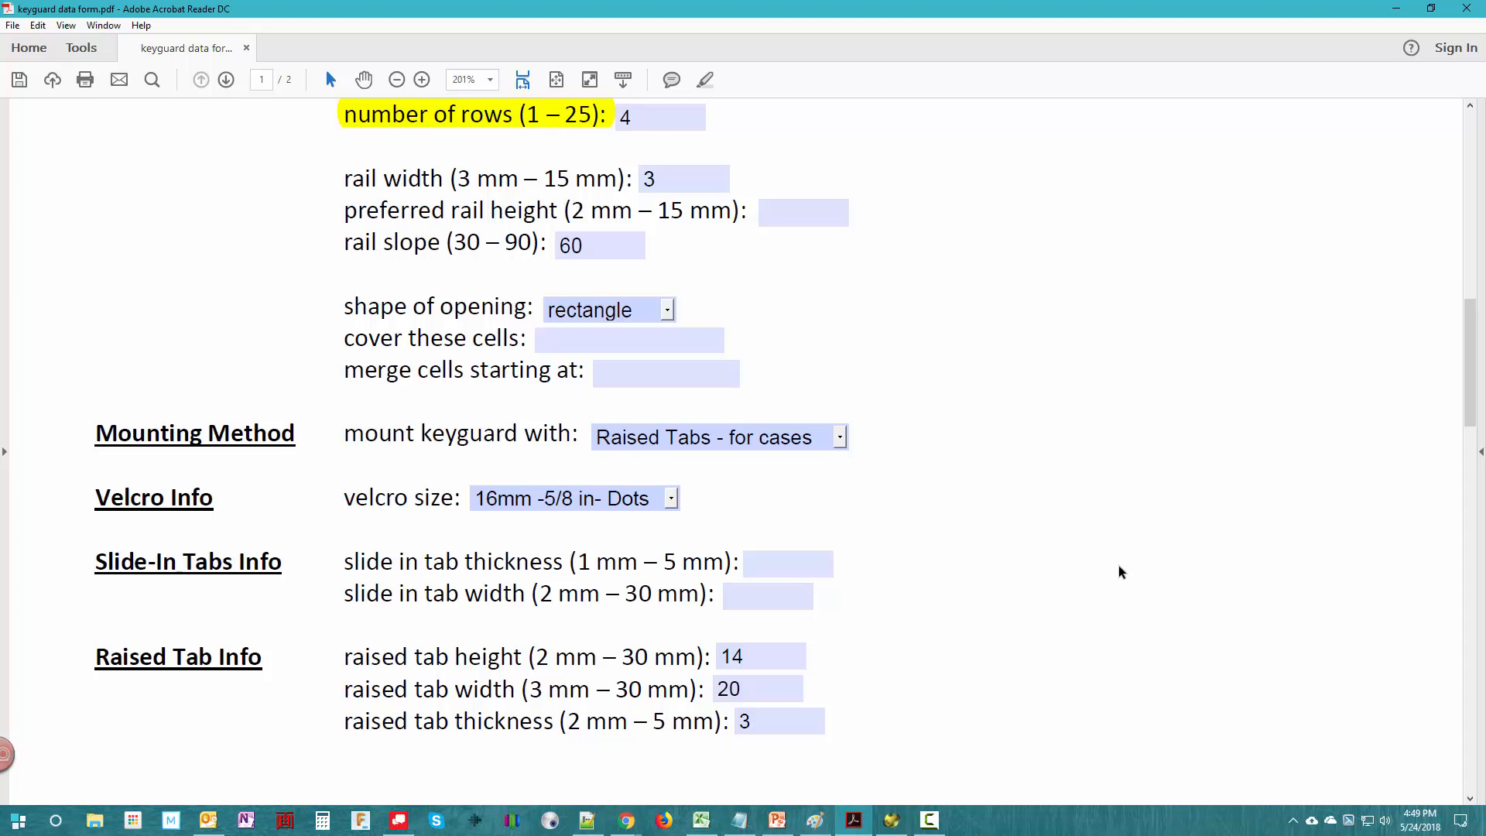
{"action": "scroll", "coordinate": [1119, 572], "scroll_direction": "up", "scroll_amount": 8}
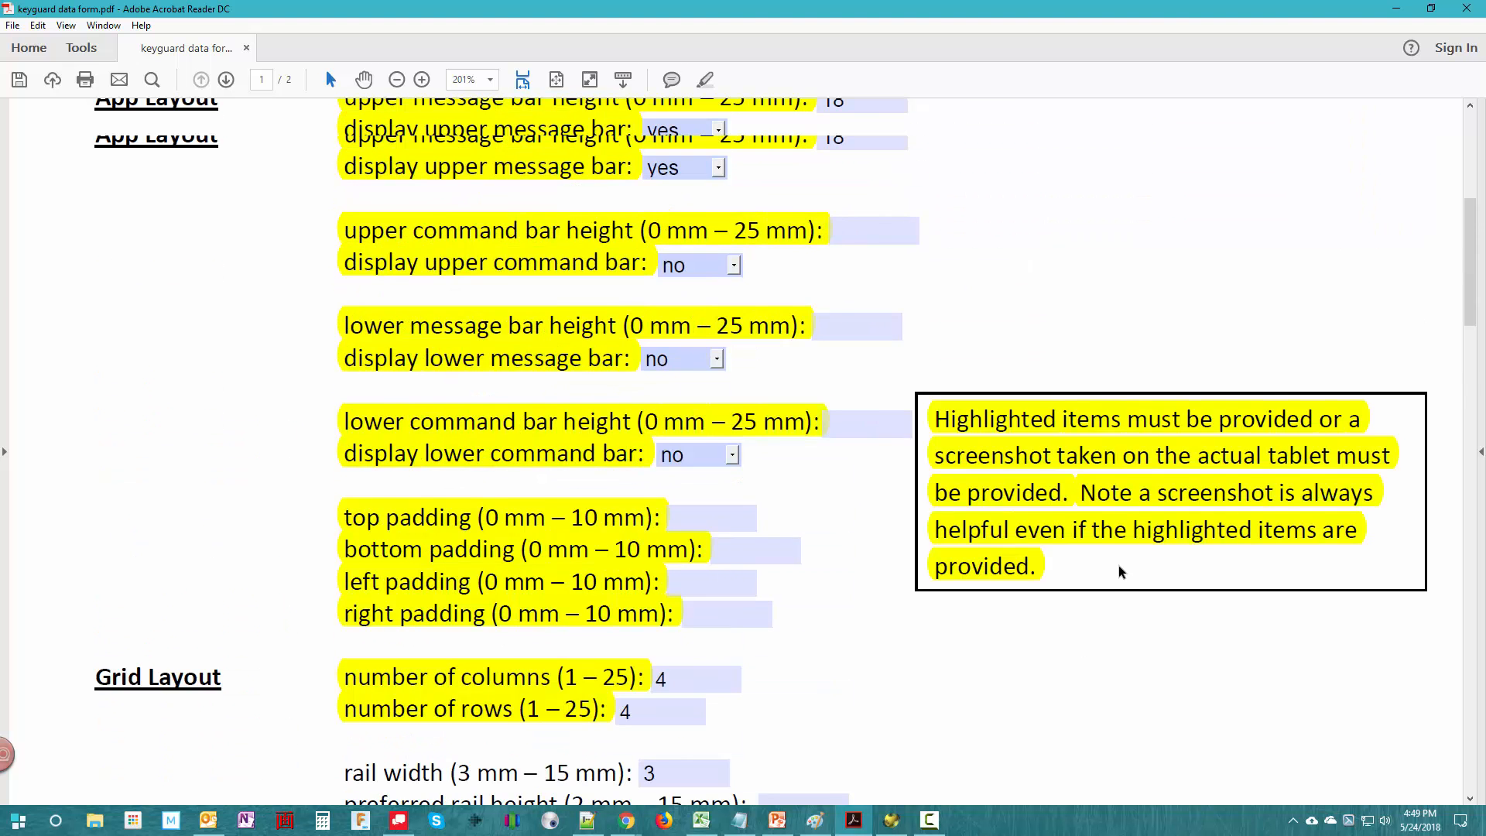
- Switch to OpenSCAD and set the keyguard design's type of tablet to iPad Air 2
{"action": "scroll", "coordinate": [1118, 572], "scroll_direction": "up", "scroll_amount": 4}
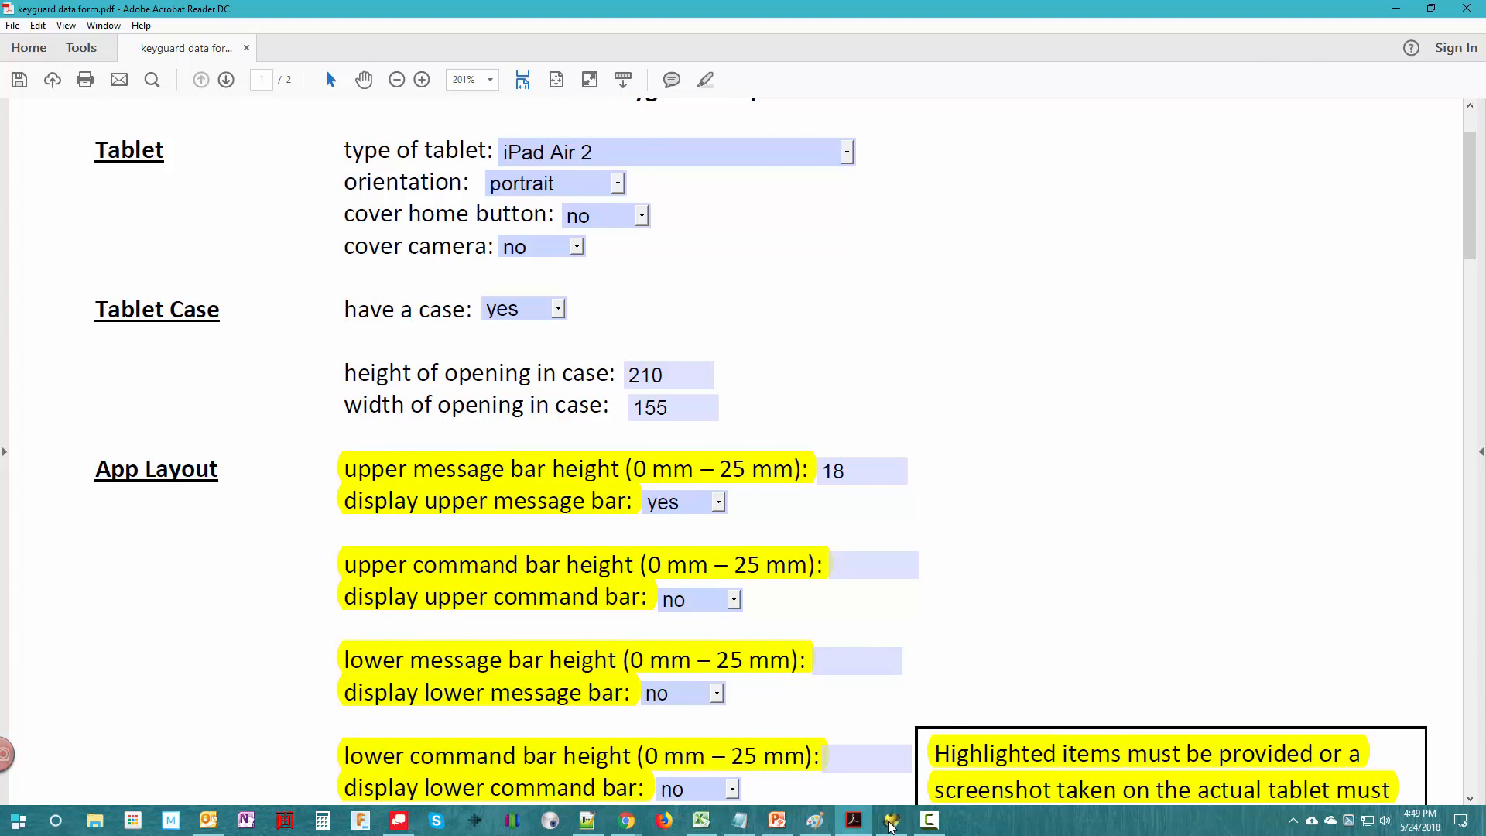
{"action": "left_click", "coordinate": [889, 825]}
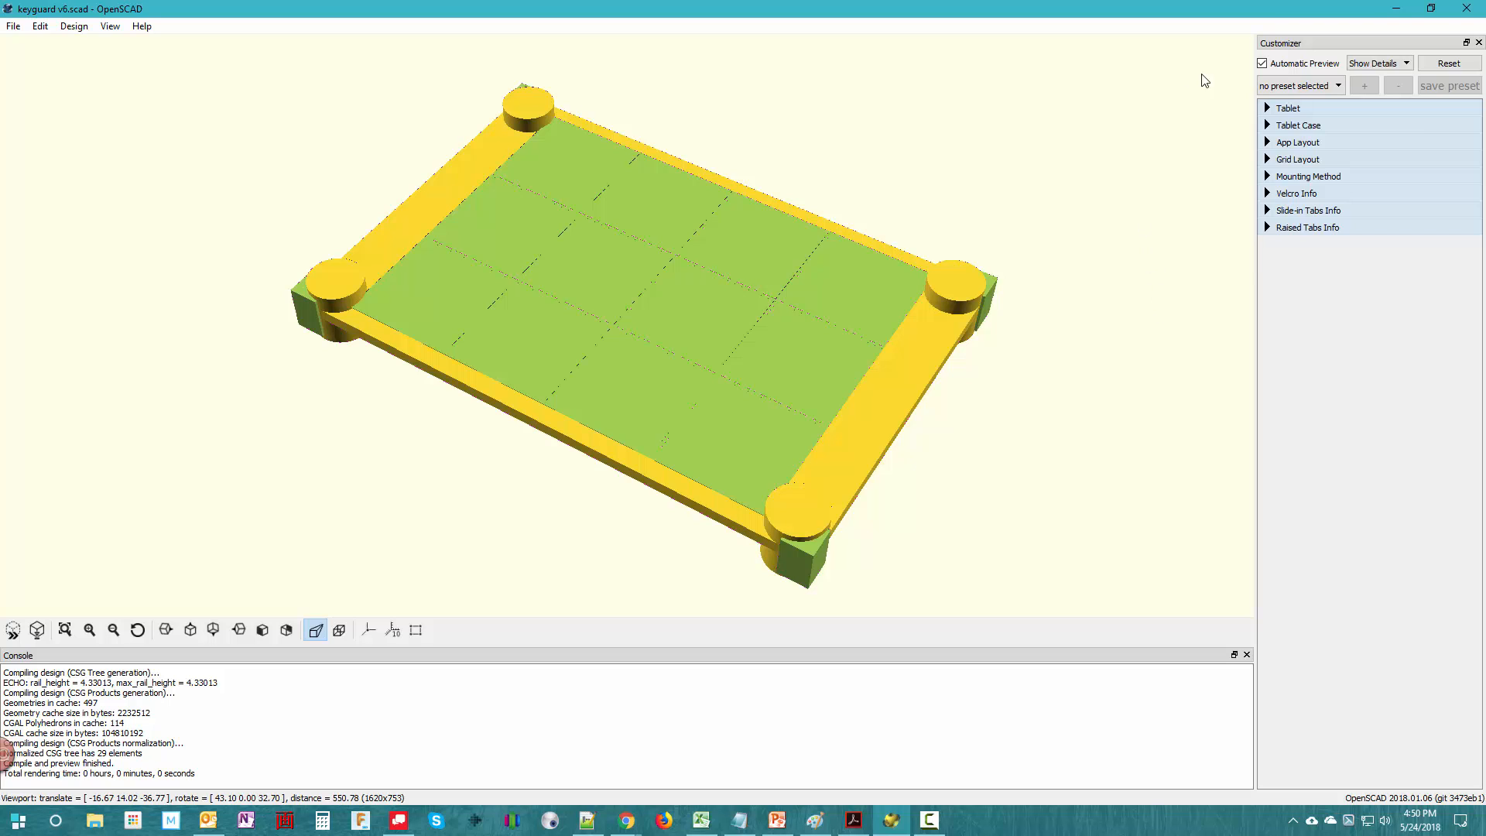
{"action": "left_click", "coordinate": [1266, 109]}
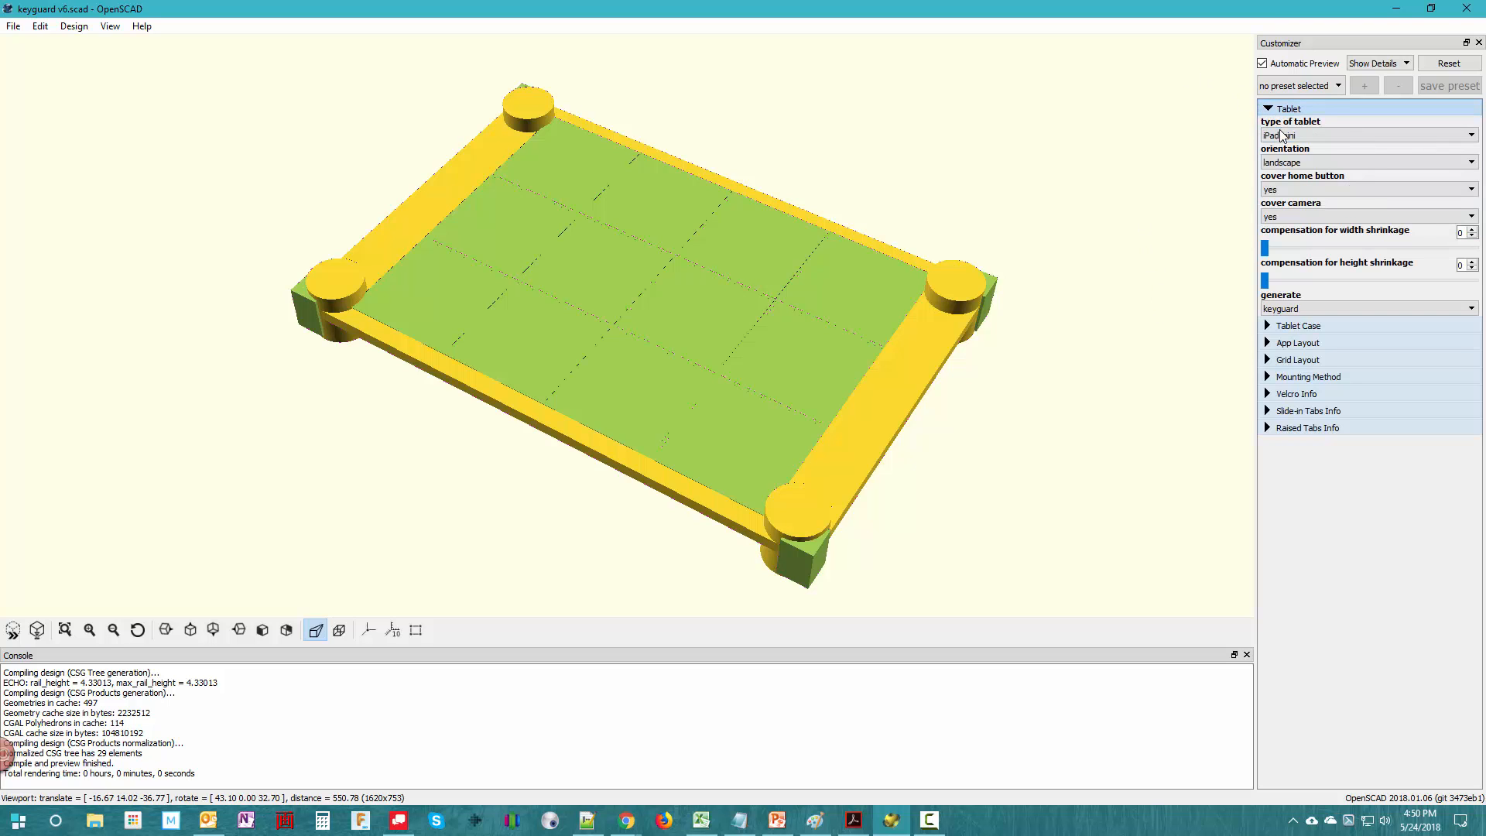
{"action": "left_click", "coordinate": [1447, 135]}
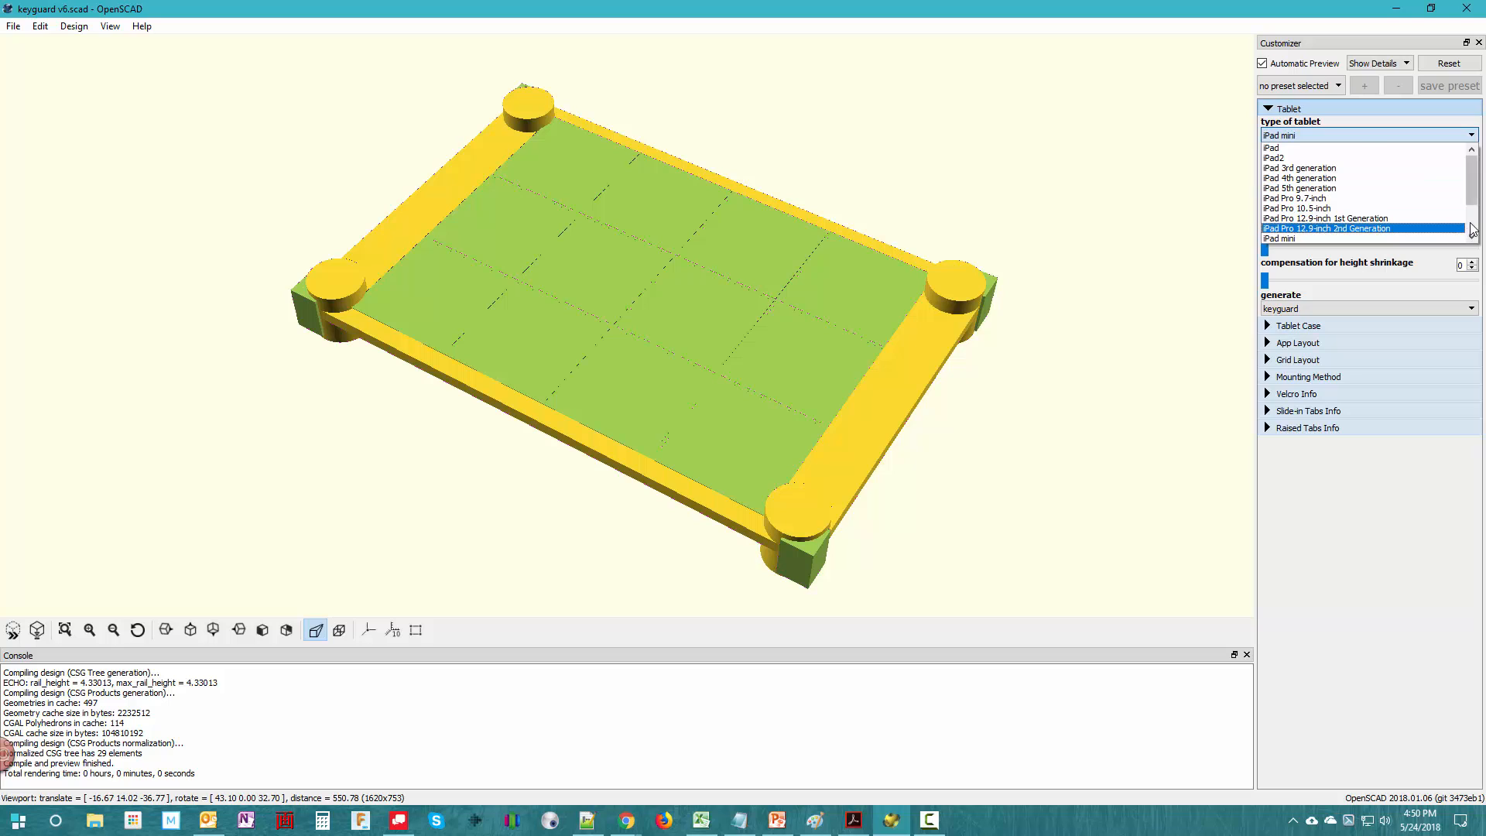
{"action": "scroll", "coordinate": [1454, 237], "scroll_direction": "down", "scroll_amount": 2}
{"action": "left_click", "coordinate": [1312, 240]}
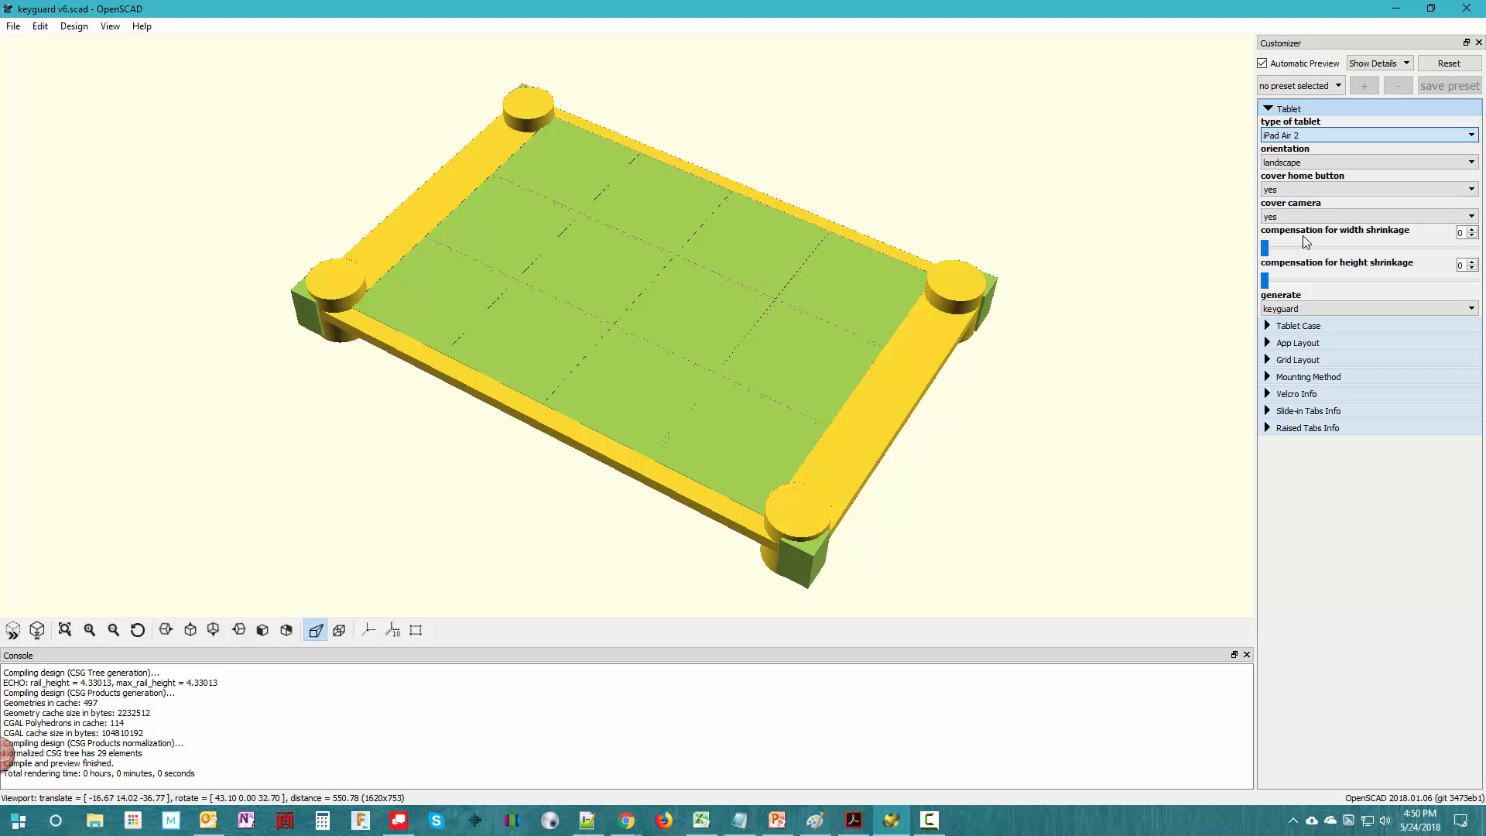
- Set the tablet orientation to portrait and choose no for both cover home button and cover camera
{"action": "left_click", "coordinate": [1274, 164]}
{"action": "left_click", "coordinate": [1276, 181]}
{"action": "left_click", "coordinate": [1275, 192]}
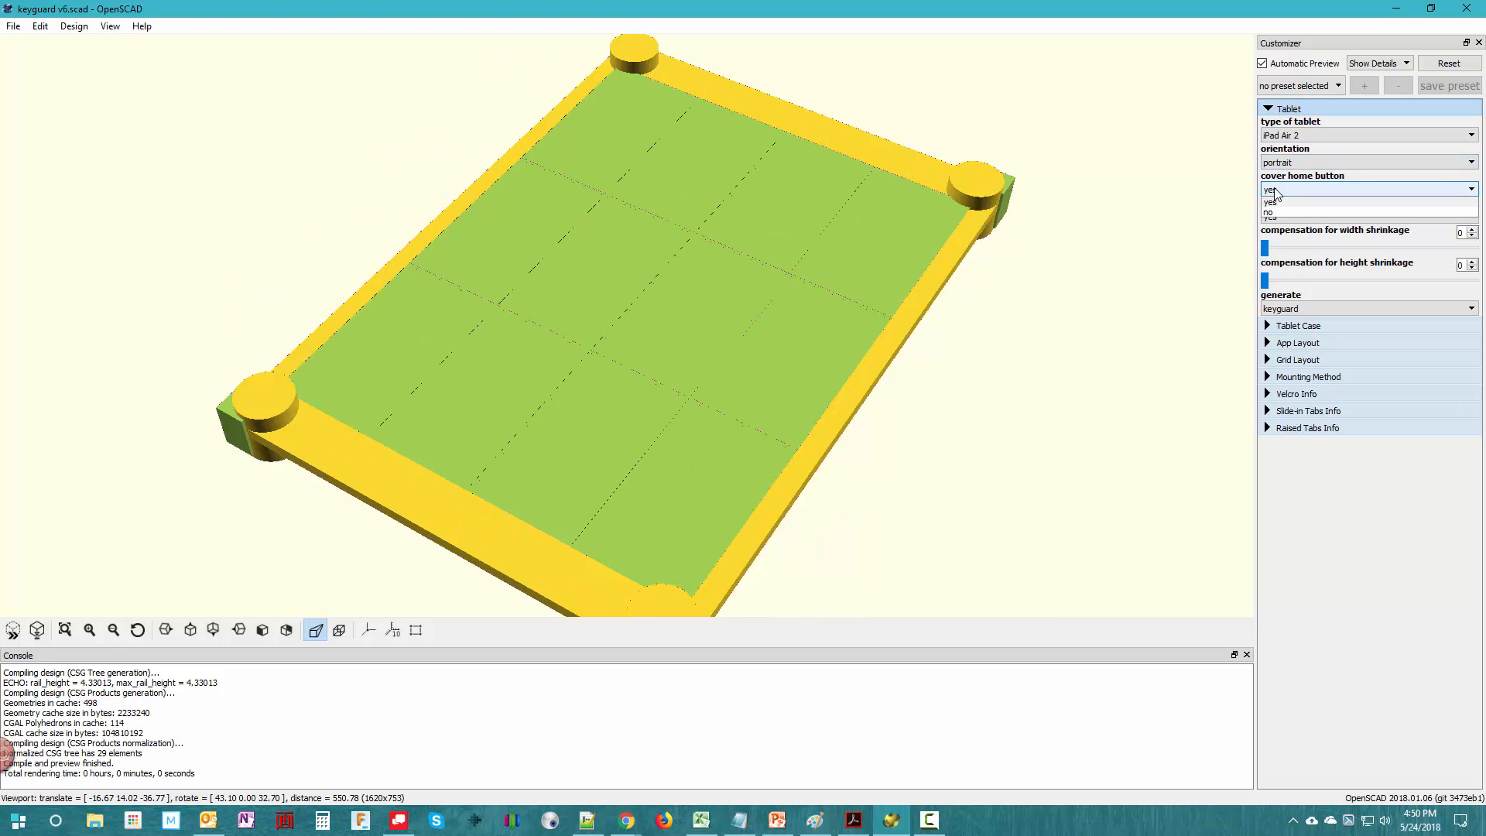
{"action": "left_click", "coordinate": [1275, 217]}
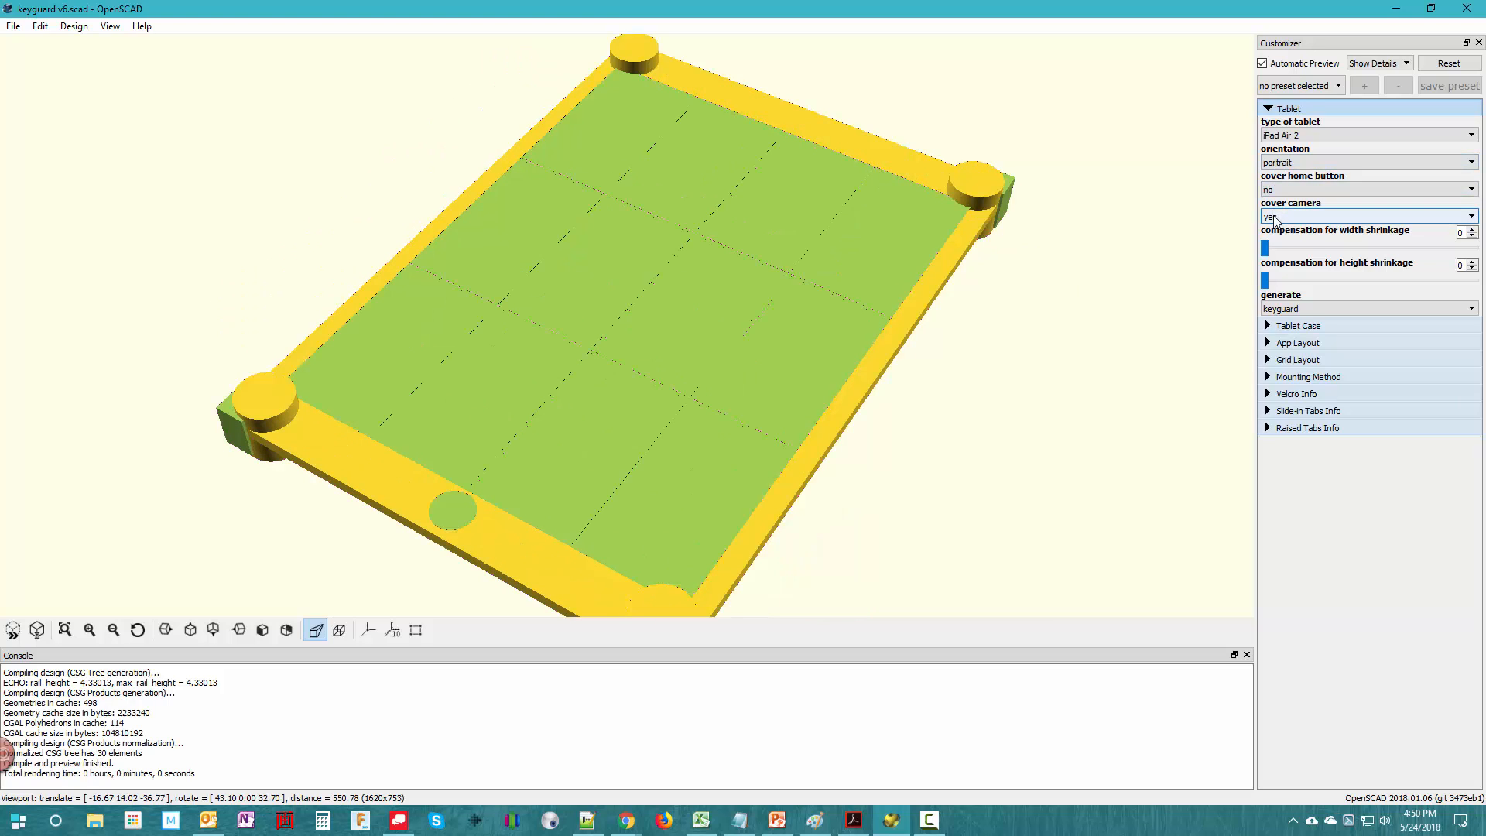
{"action": "left_click", "coordinate": [1274, 217]}
{"action": "left_click", "coordinate": [1275, 240]}
{"action": "left_click", "coordinate": [1267, 109]}
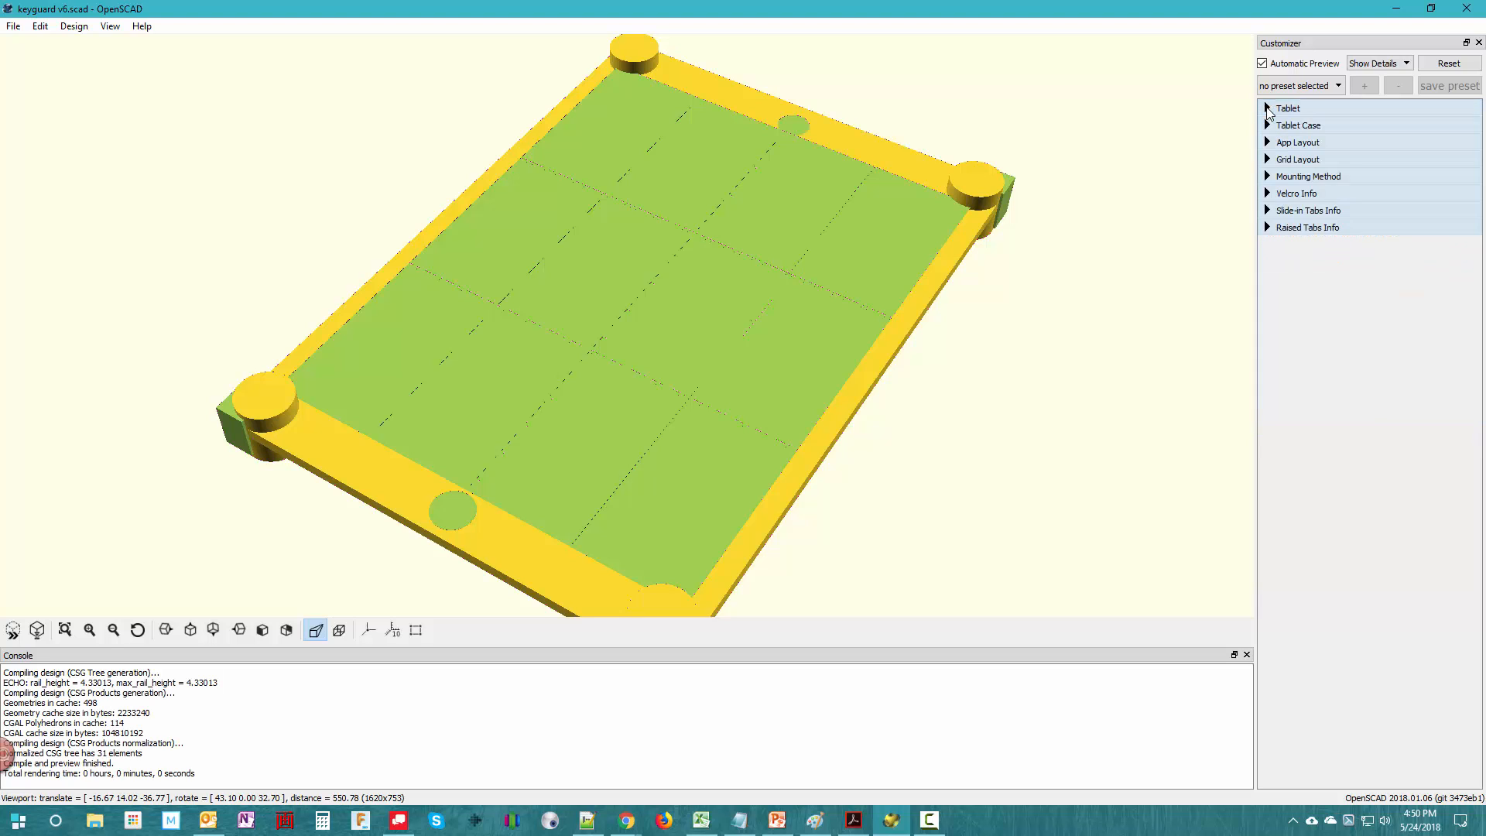
- Set have a case to yes, with a case opening height of 210 mm and width of 155 mm
{"action": "left_click", "coordinate": [1266, 128]}
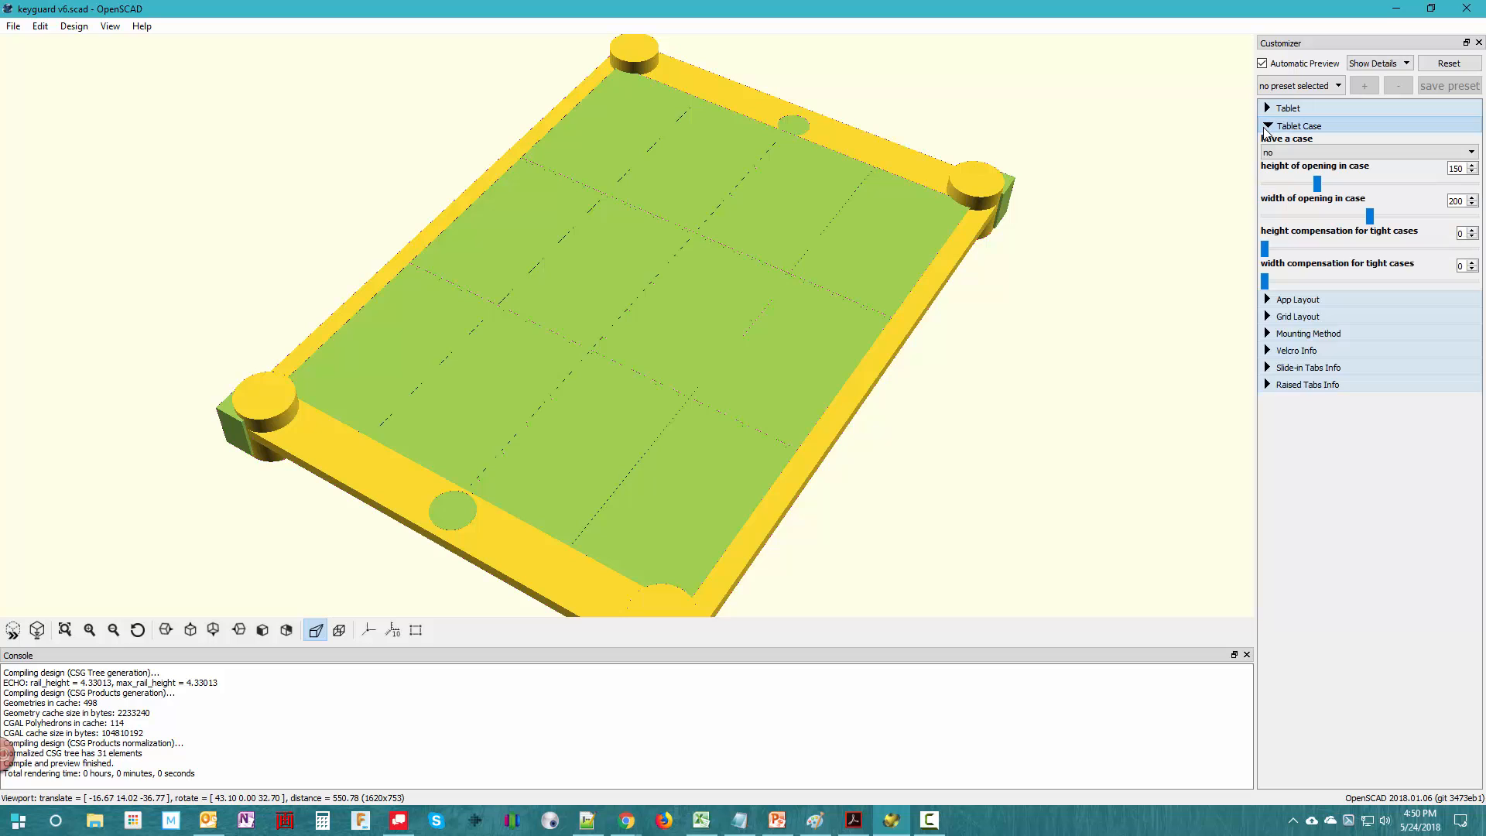
{"action": "left_click", "coordinate": [1289, 159]}
{"action": "left_click", "coordinate": [1288, 164]}
{"action": "double_click", "coordinate": [1455, 168]}
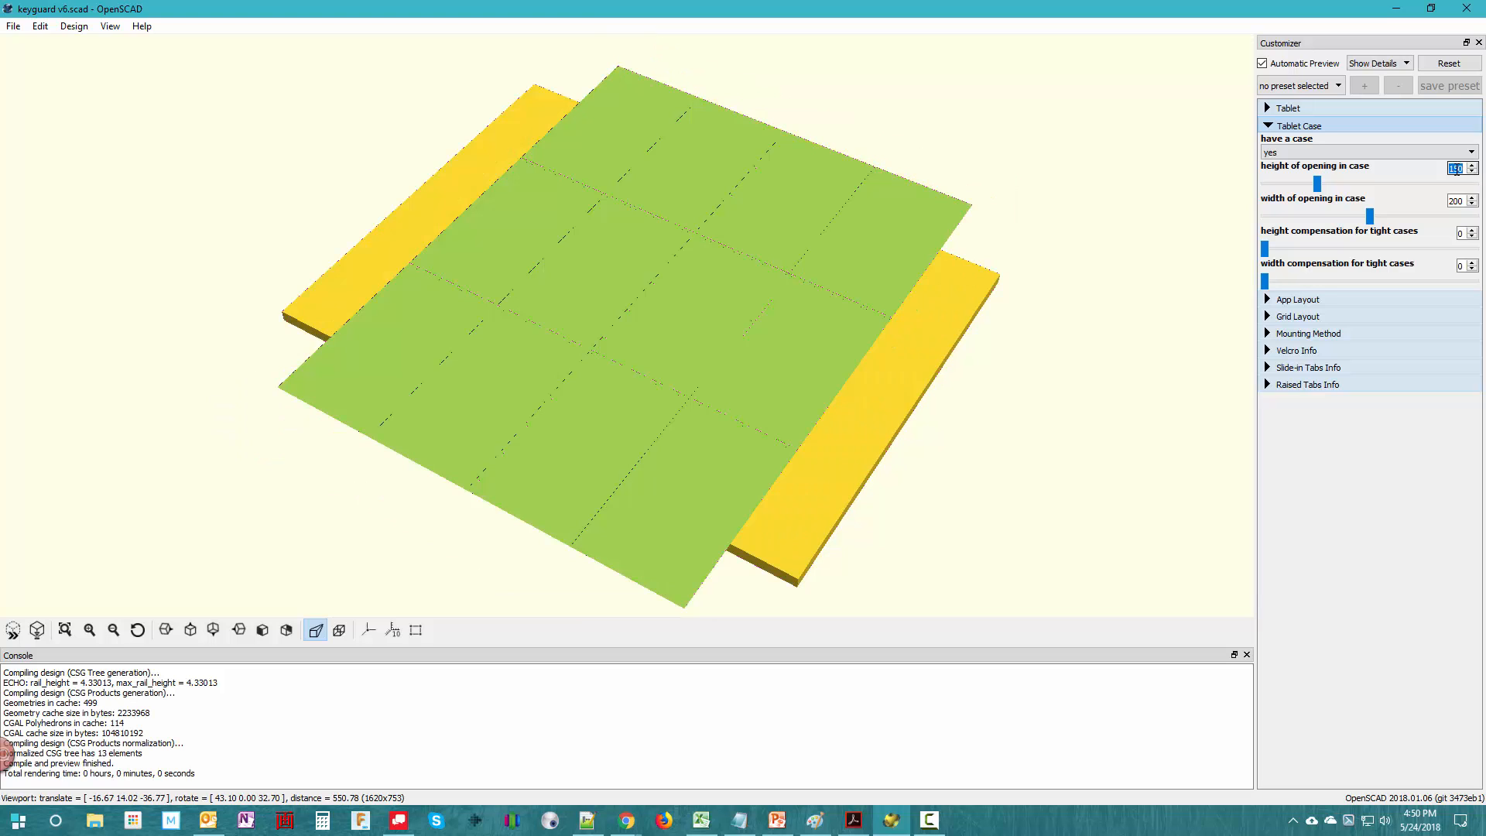
{"action": "type", "text": "210"}
{"action": "key", "text": "Return"}
{"action": "left_click", "coordinate": [1456, 201]}
{"action": "double_click", "coordinate": [1455, 201]}
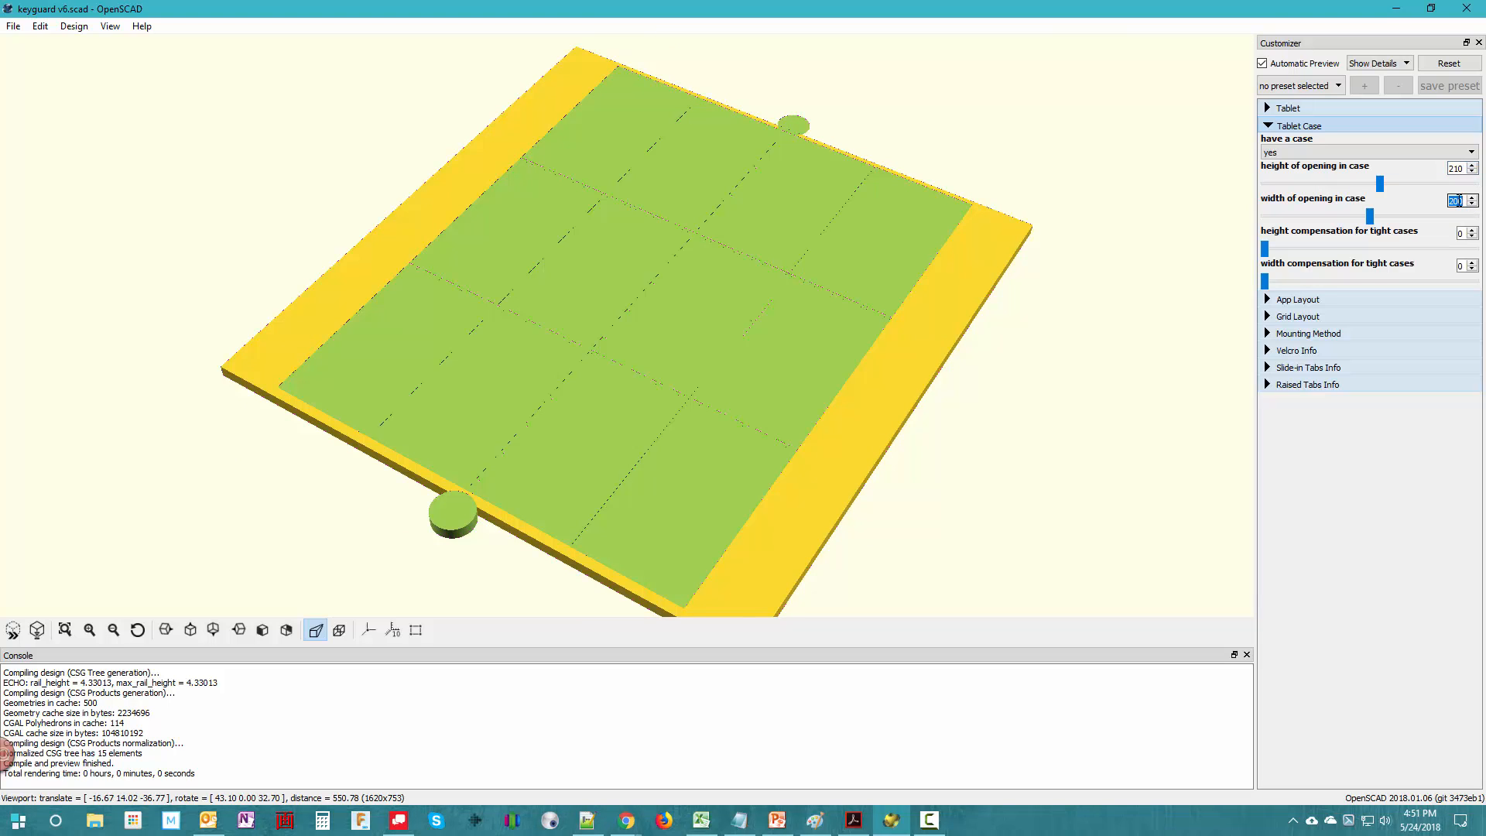
{"action": "type", "text": "155"}
{"action": "key", "text": "Return"}
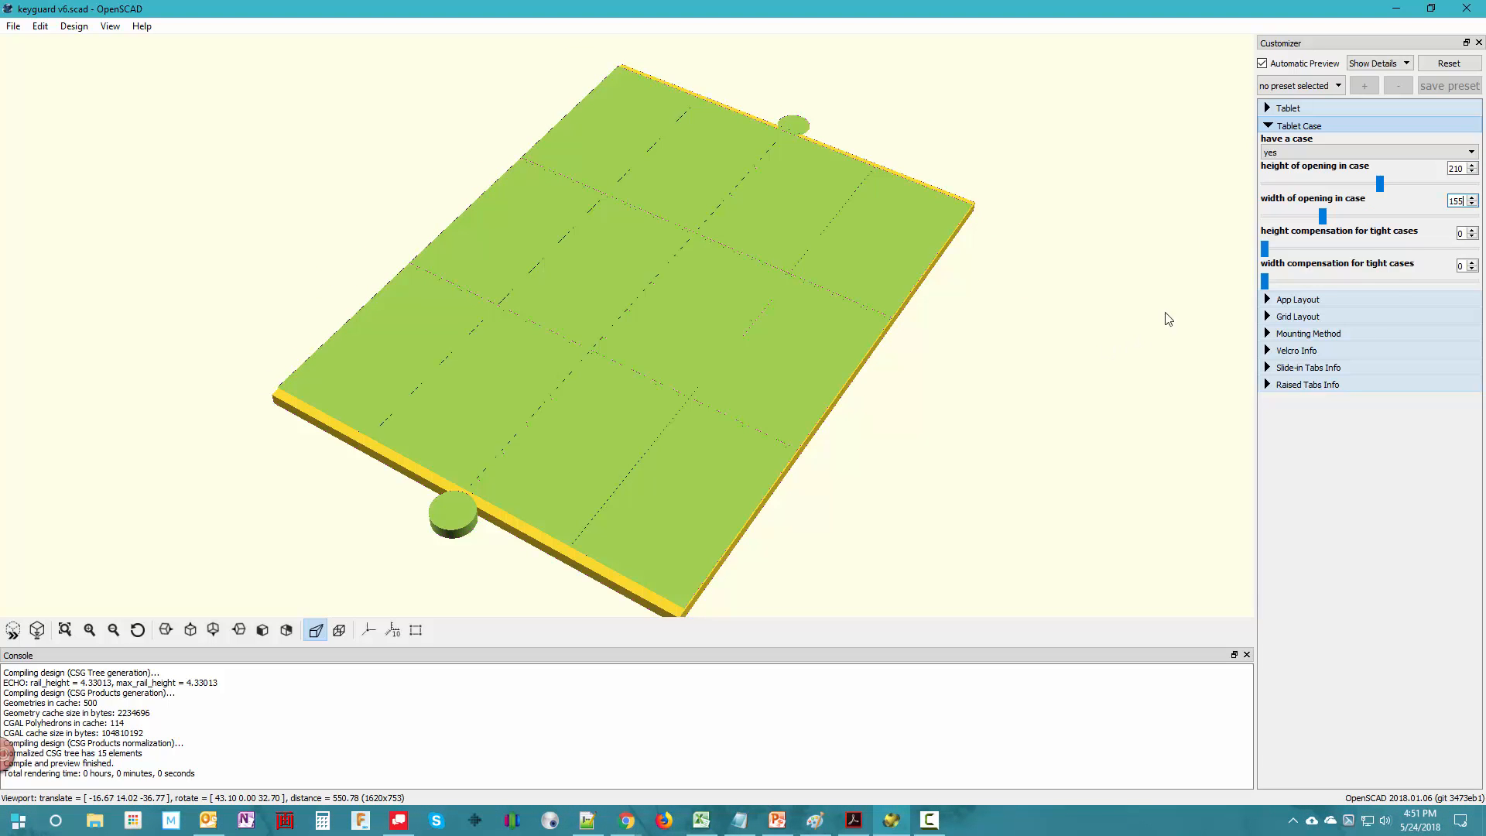
{"action": "left_click", "coordinate": [1268, 126]}
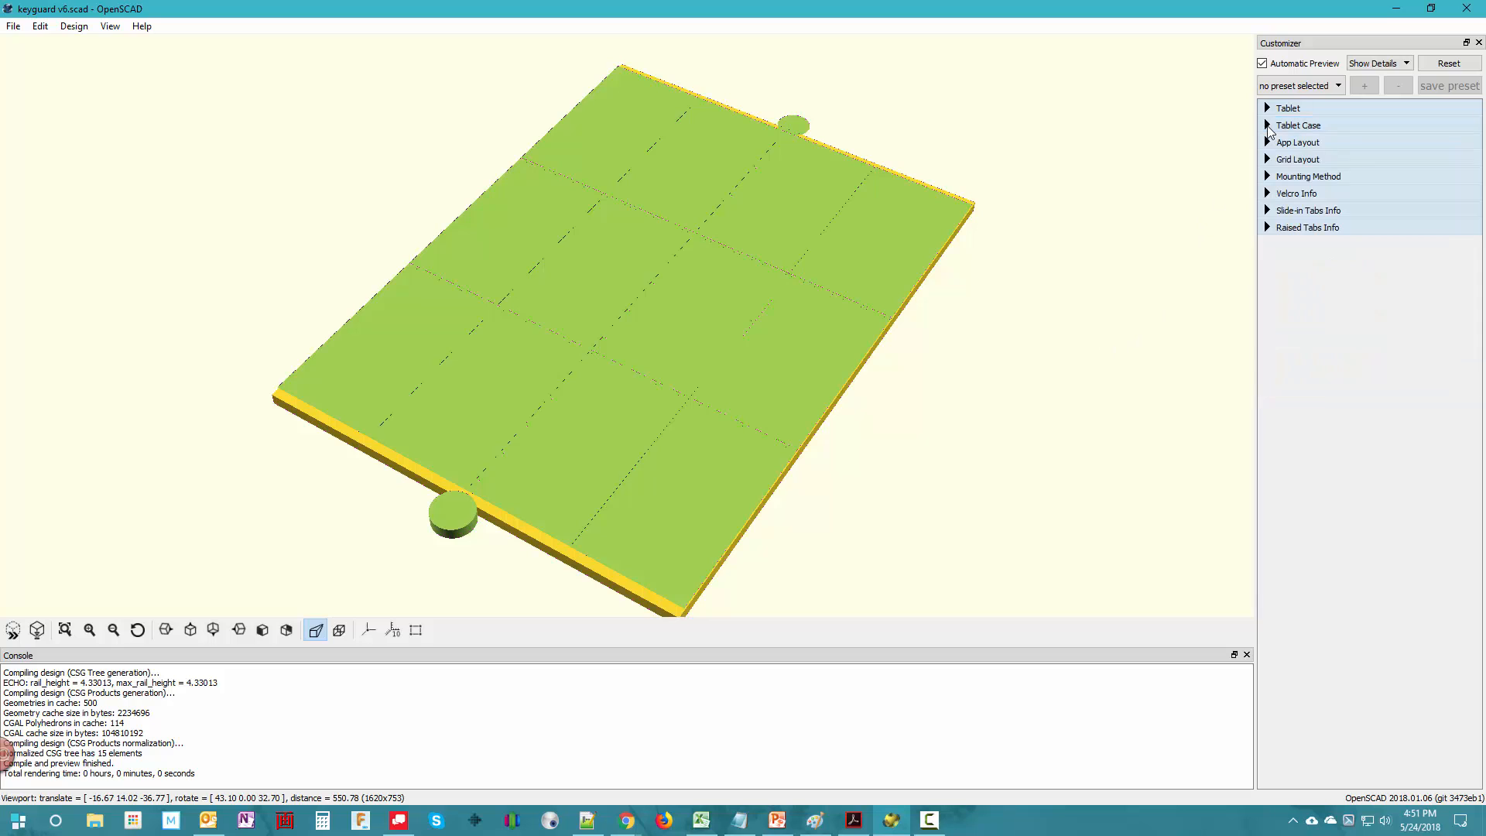
- Set the app layout's upper message bar height to 18 mm and display upper message bar to yes
{"action": "left_click", "coordinate": [1269, 144]}
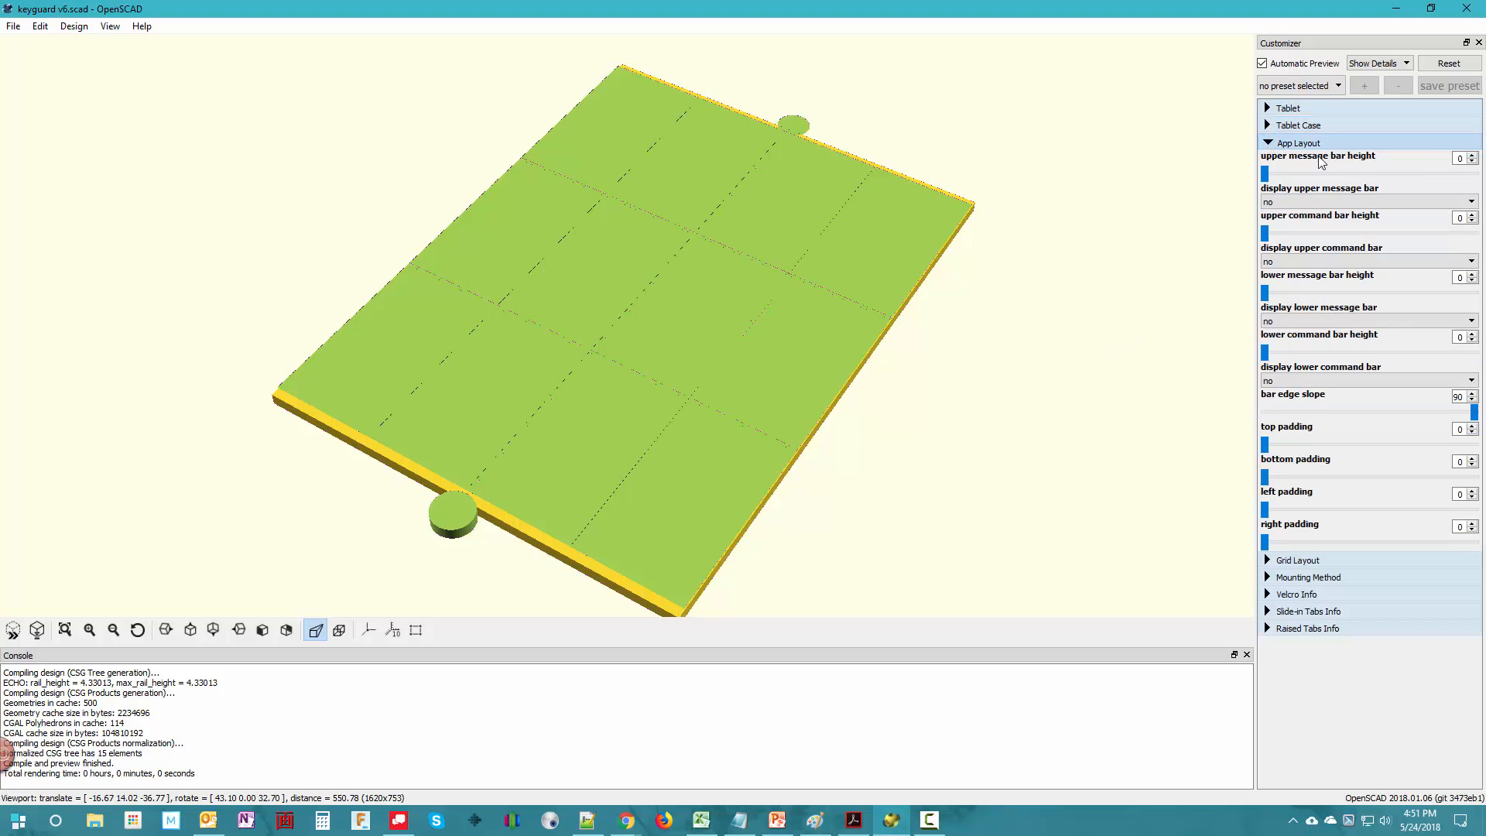
{"action": "double_click", "coordinate": [1455, 157]}
{"action": "type", "text": "18"}
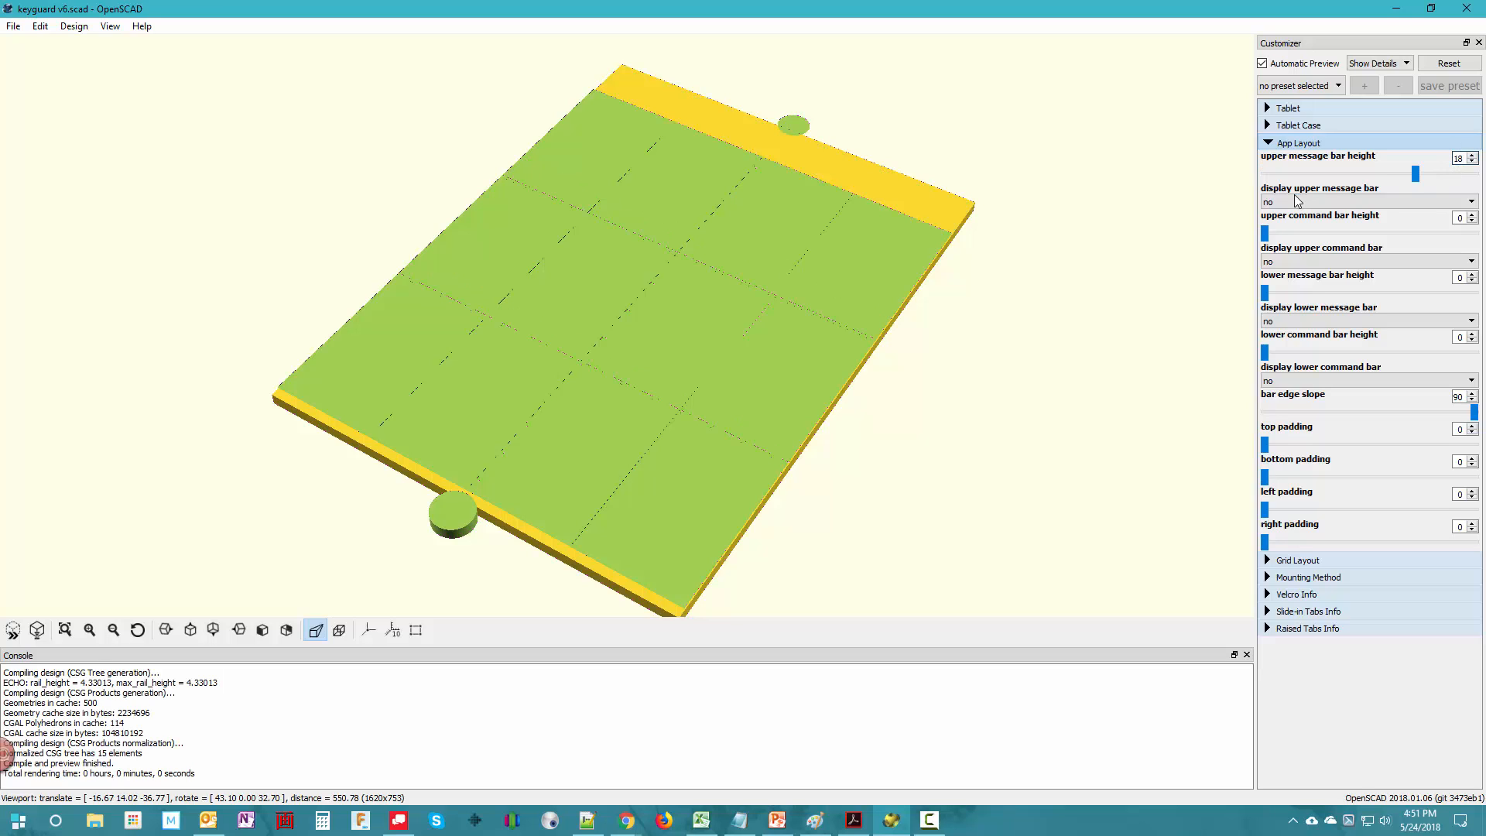
{"action": "left_click", "coordinate": [1298, 200]}
{"action": "left_click", "coordinate": [1273, 222]}
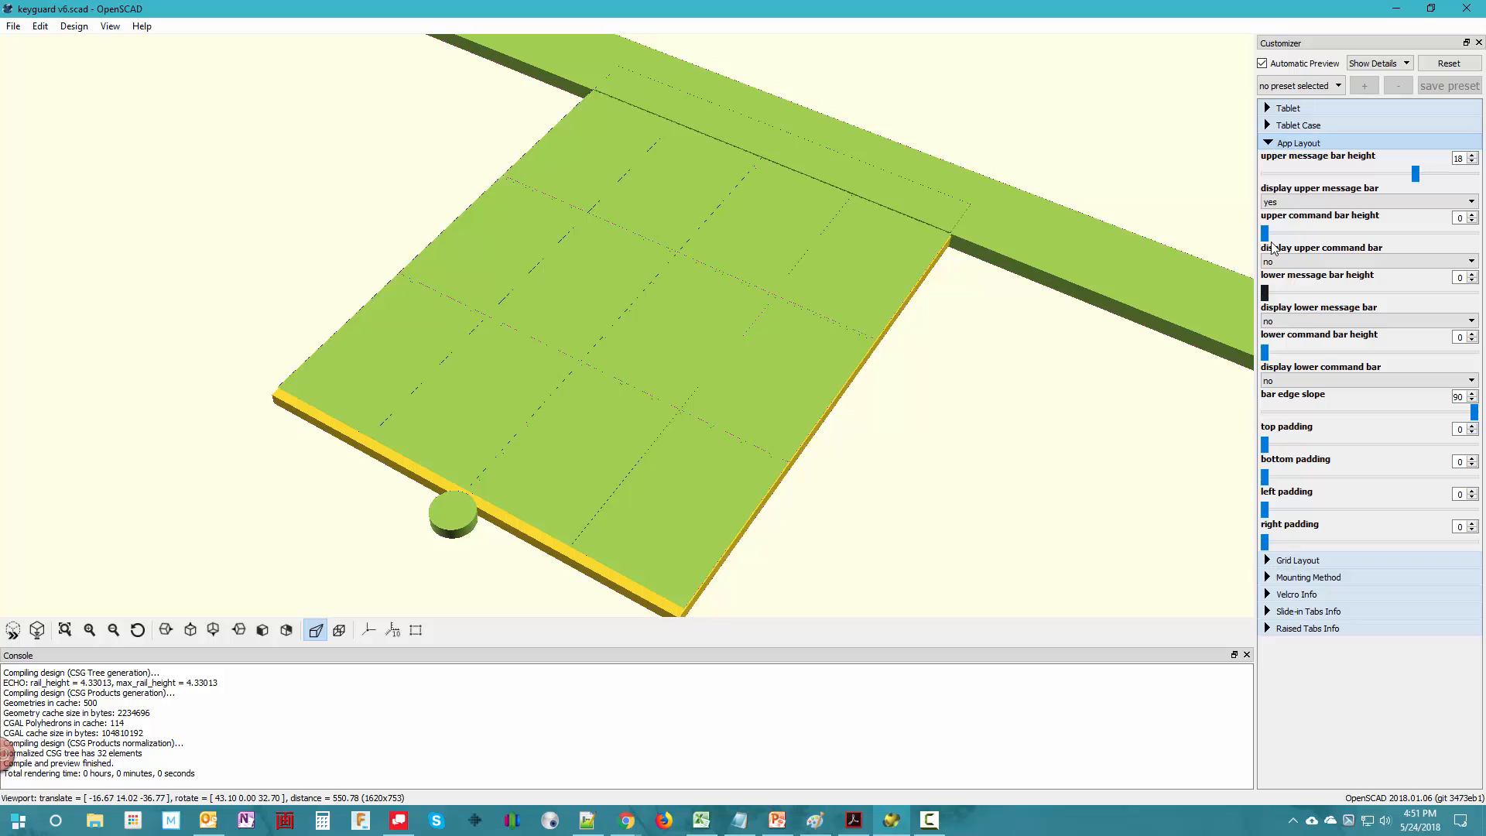
{"action": "left_click", "coordinate": [1272, 142]}
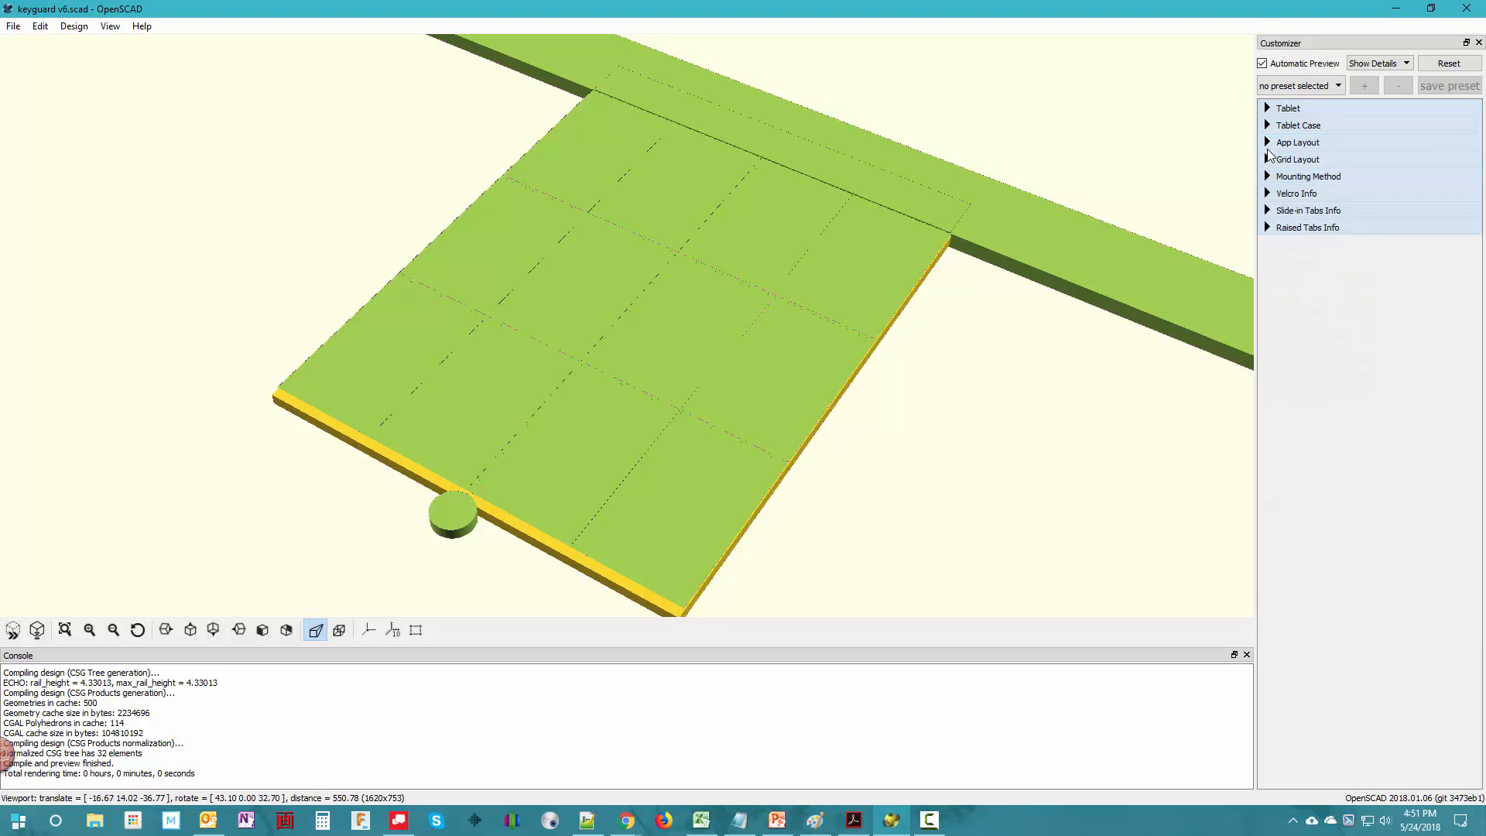
- Set the grid layout's number of rows to 4 and the rail width to 3 mm
{"action": "left_click", "coordinate": [1269, 161]}
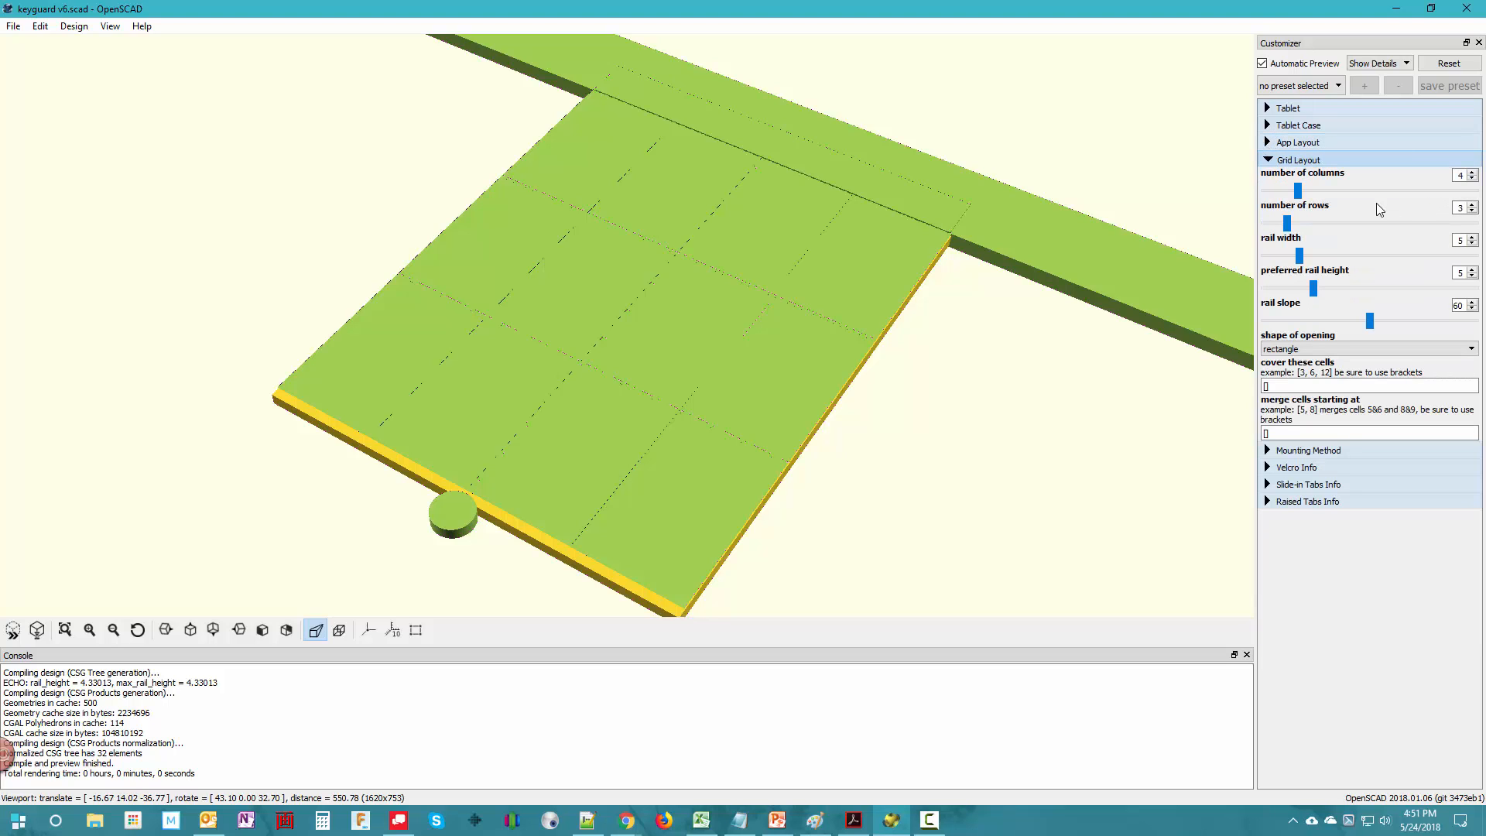
{"action": "left_click", "coordinate": [1472, 205]}
{"action": "left_click", "coordinate": [1473, 244]}
{"action": "left_click", "coordinate": [1473, 244]}
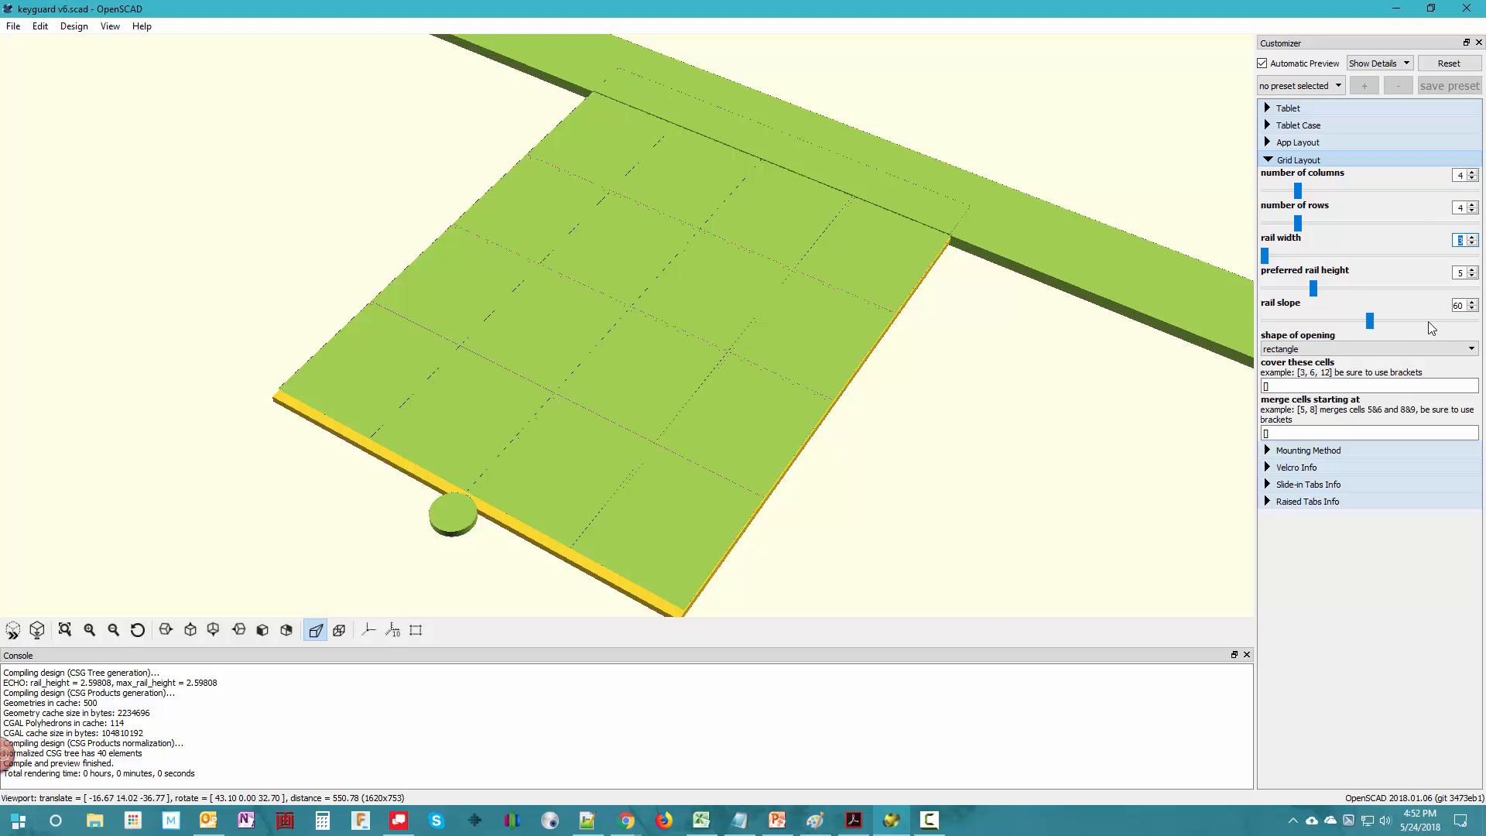
{"action": "left_click", "coordinate": [1270, 161]}
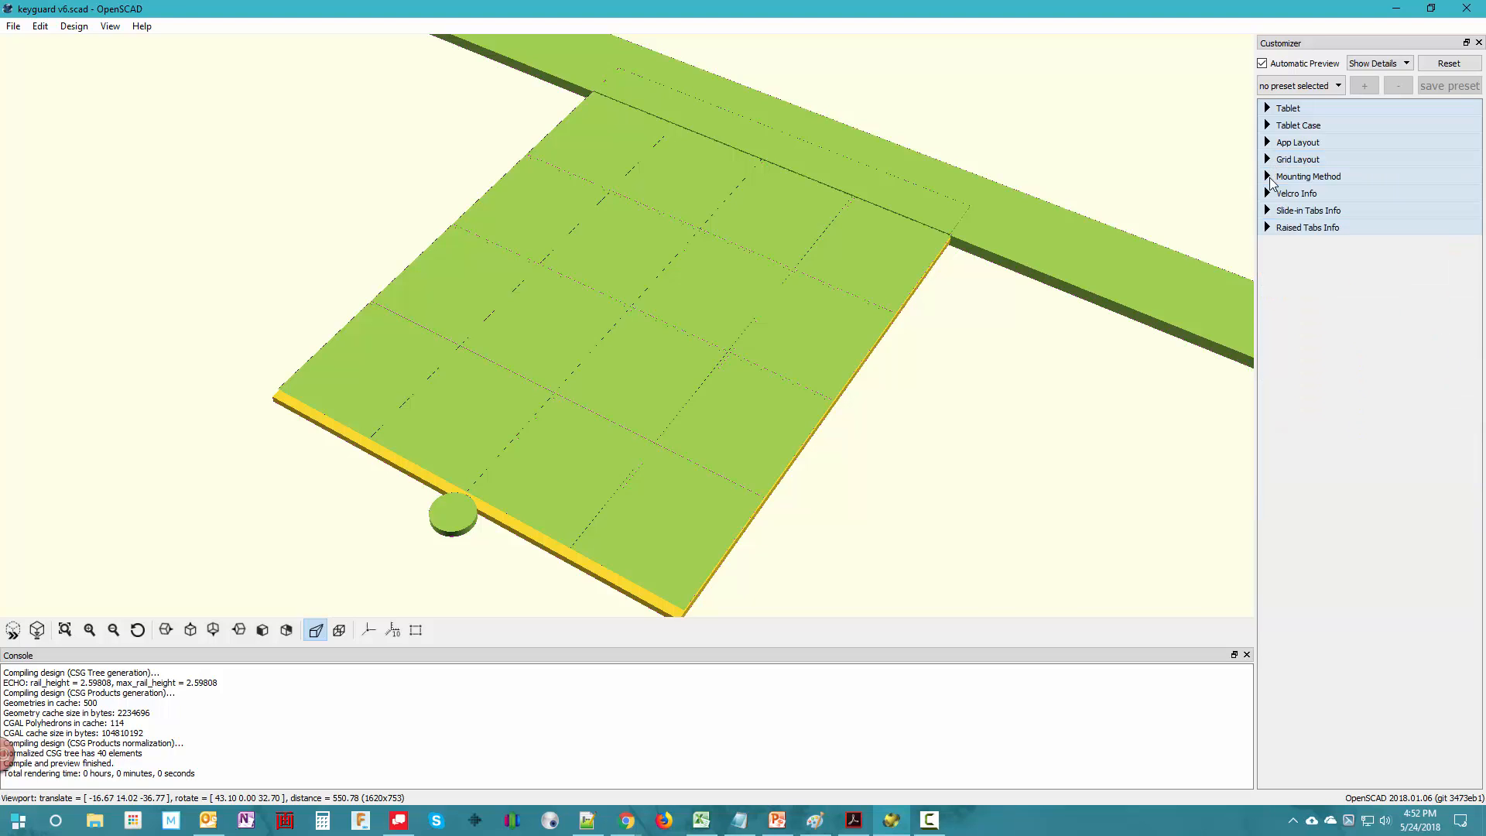
- Set the keyguard design to mount with Raised Tabs - for cases
{"action": "left_click", "coordinate": [1269, 178]}
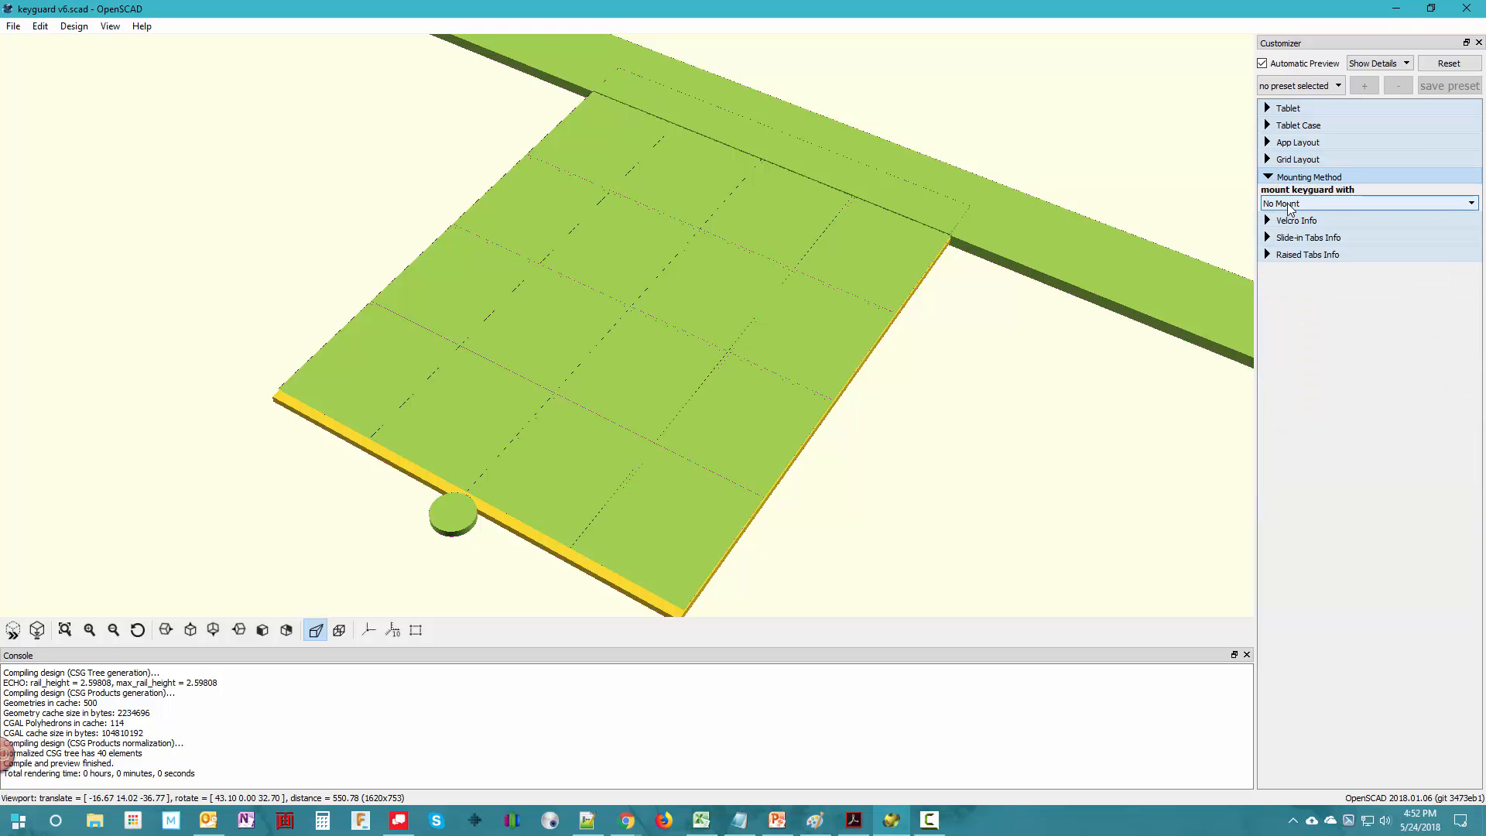
{"action": "left_click", "coordinate": [1290, 206]}
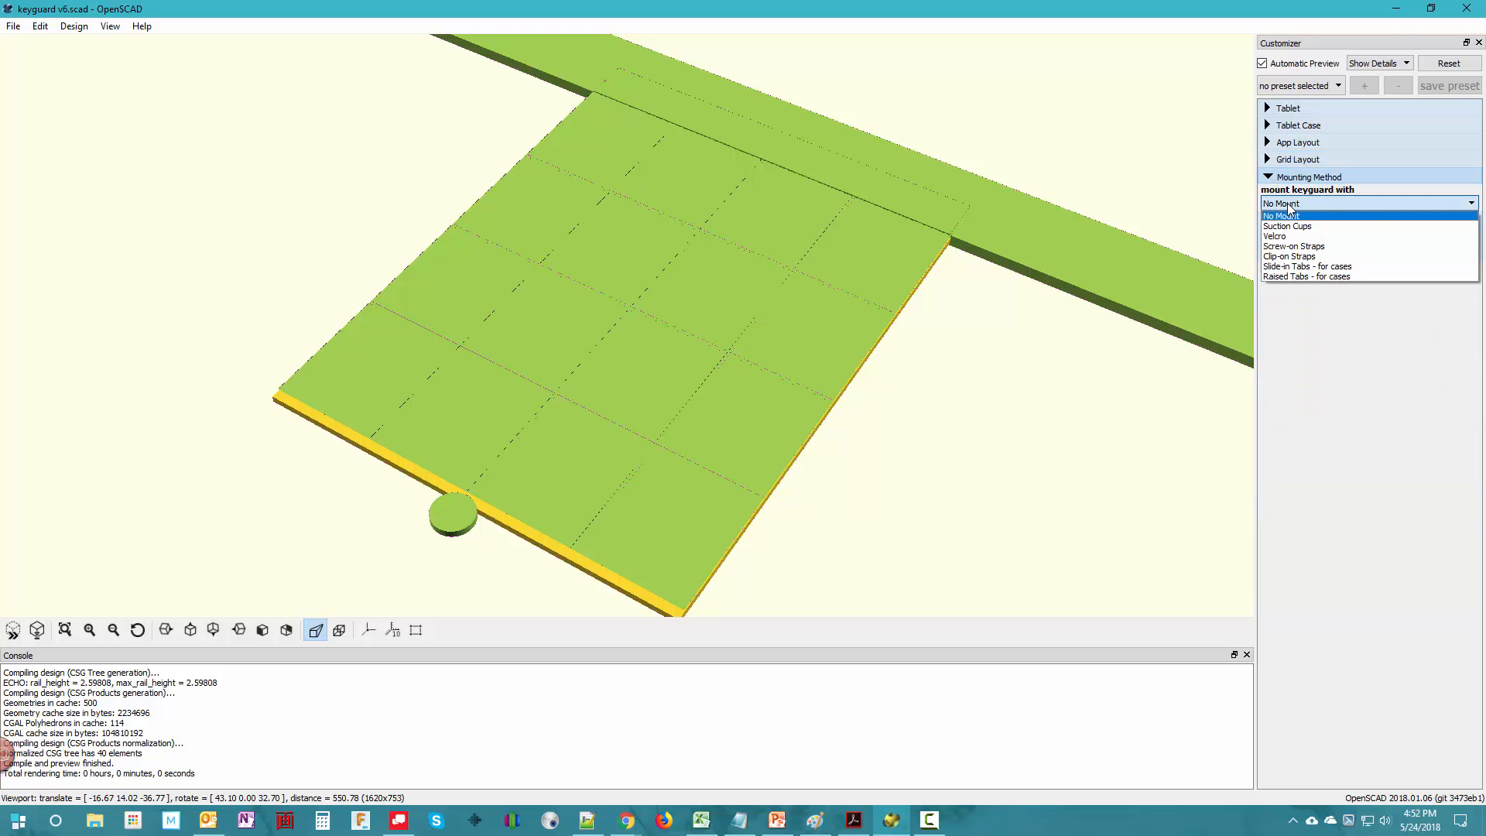
{"action": "left_click", "coordinate": [1308, 276]}
- Set the design's raised tab height to 14 mm and raised tab width to 20 mm
{"action": "left_click", "coordinate": [1278, 256]}
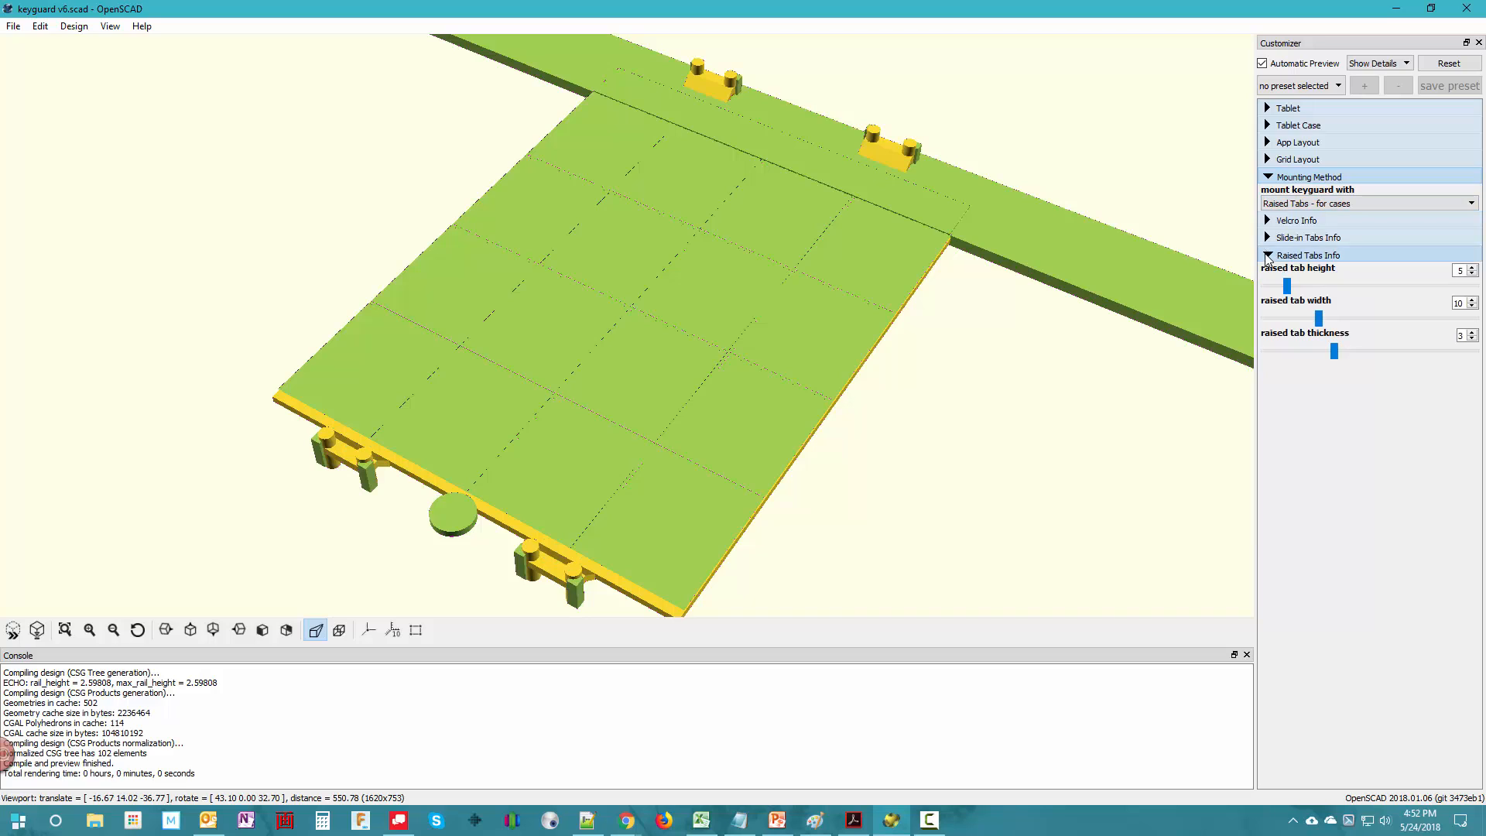
{"action": "double_click", "coordinate": [1460, 270]}
{"action": "type", "text": "14"}
{"action": "left_click", "coordinate": [1459, 303]}
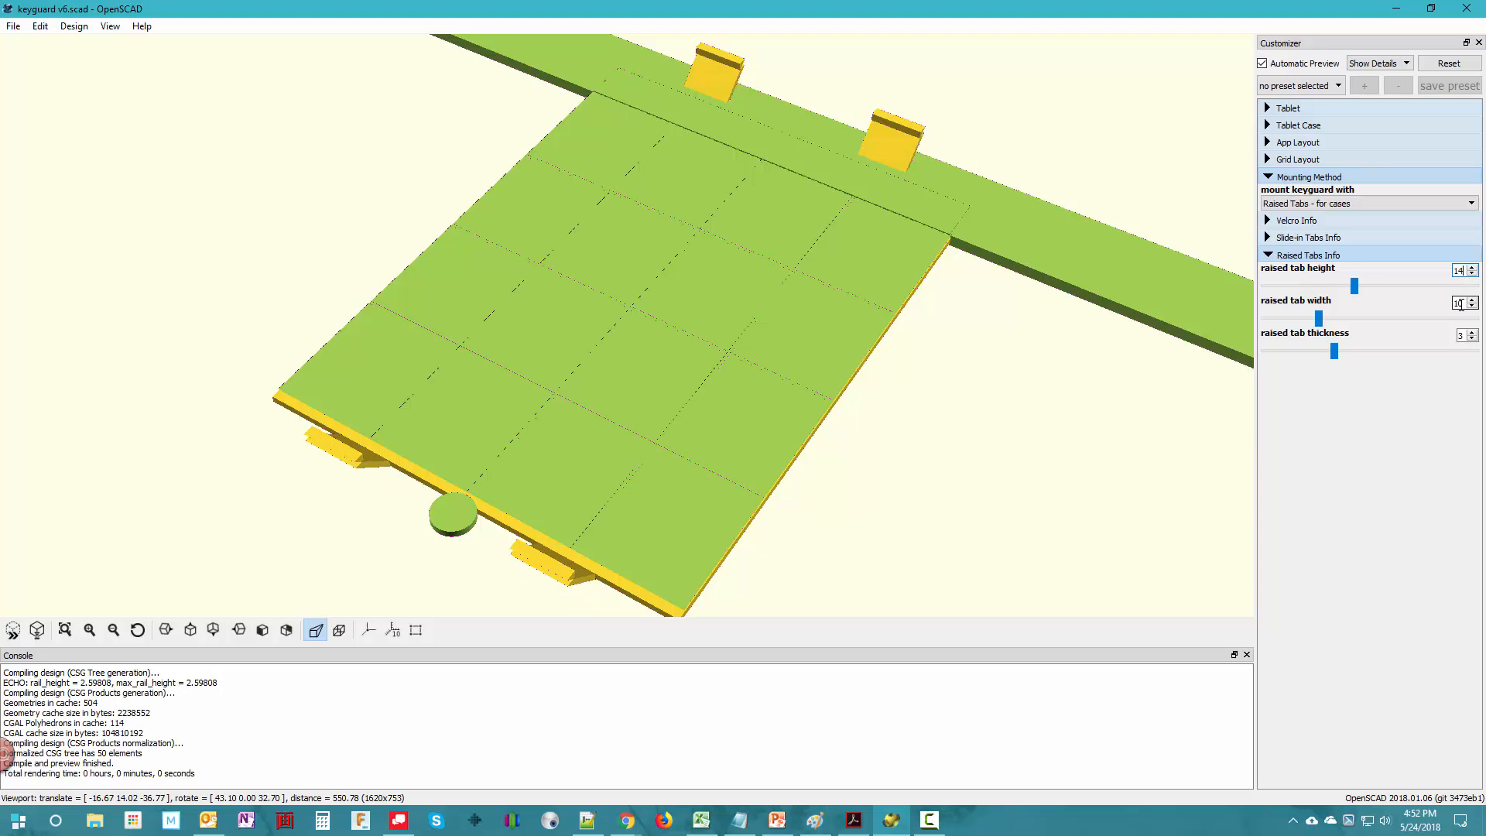
{"action": "type", "text": "20"}
{"action": "left_click", "coordinate": [1460, 335]}
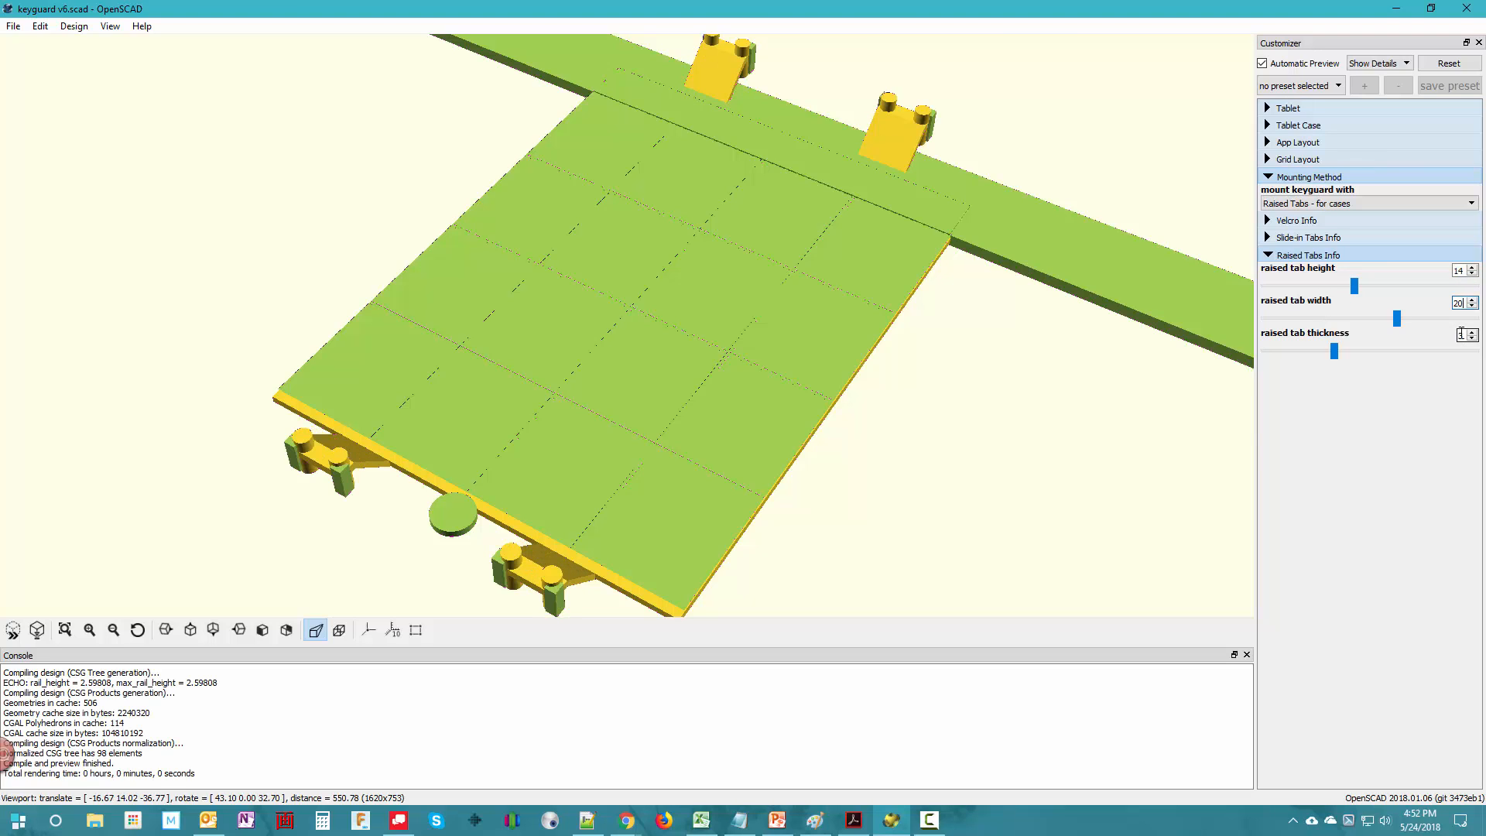
{"action": "left_click", "coordinate": [1269, 255]}
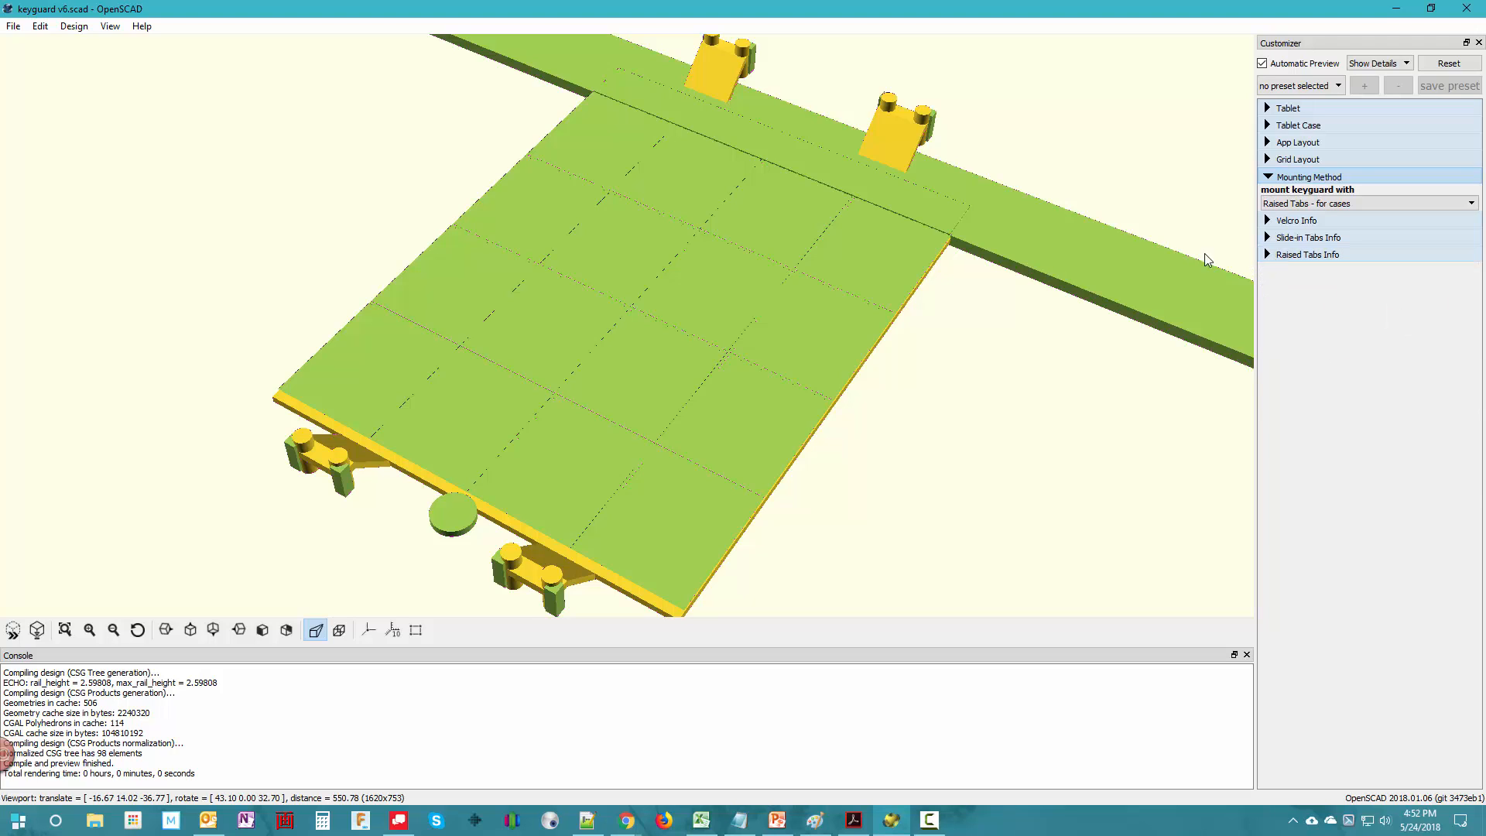
- Render the complete keyguard and examine its grid openings, message bar opening and raised tabs from several angles
{"action": "left_click", "coordinate": [38, 630]}
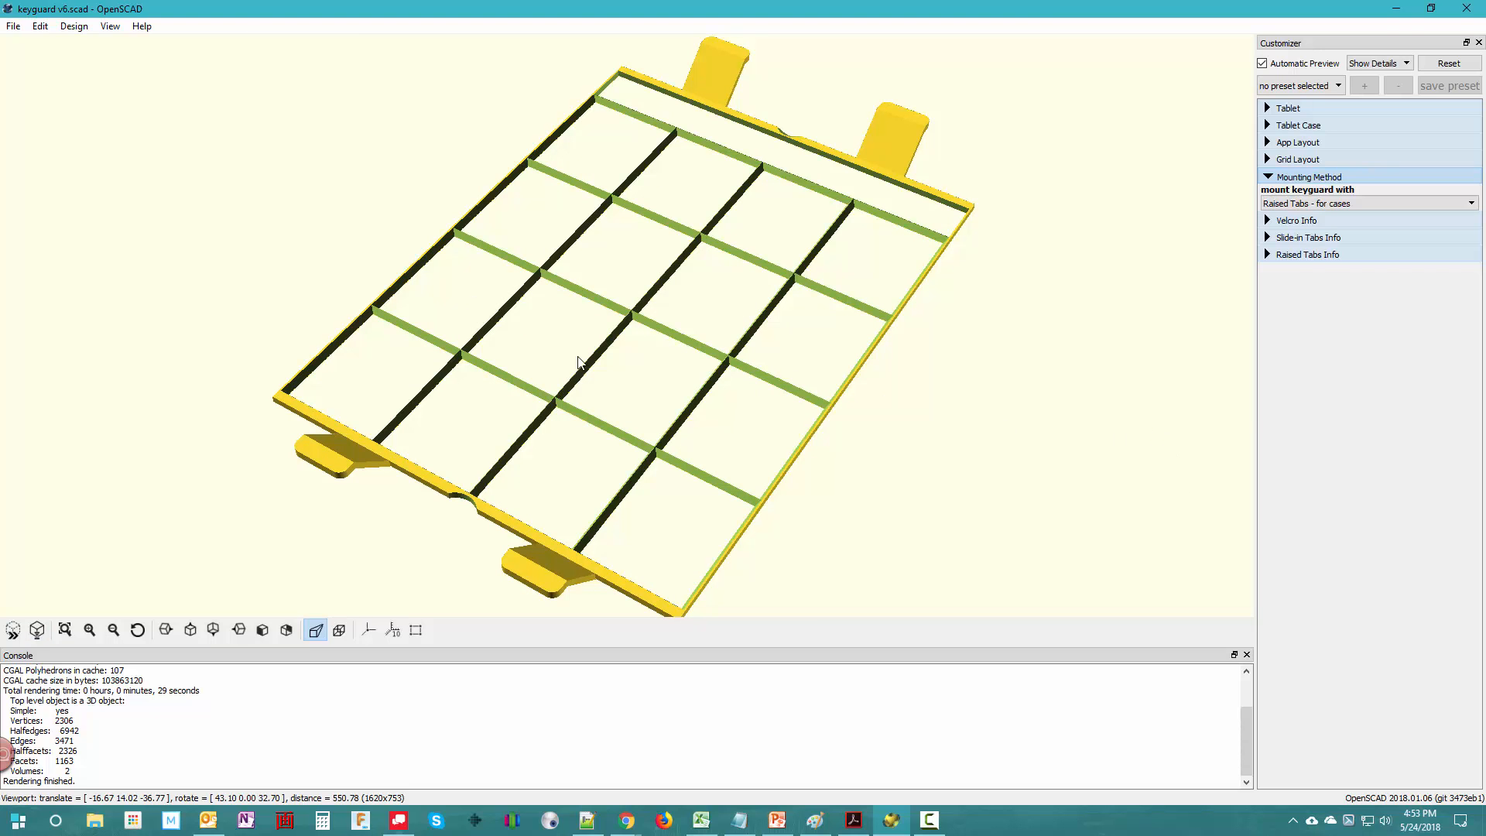
{"action": "mouse_move", "coordinate": [897, 511]}
{"action": "left_mouse_down"}
{"action": "mouse_move", "coordinate": [952, 523]}
{"action": "mouse_move", "coordinate": [1005, 494]}
{"action": "mouse_move", "coordinate": [962, 534]}
{"action": "mouse_move", "coordinate": [882, 523]}
{"action": "left_mouse_up"}
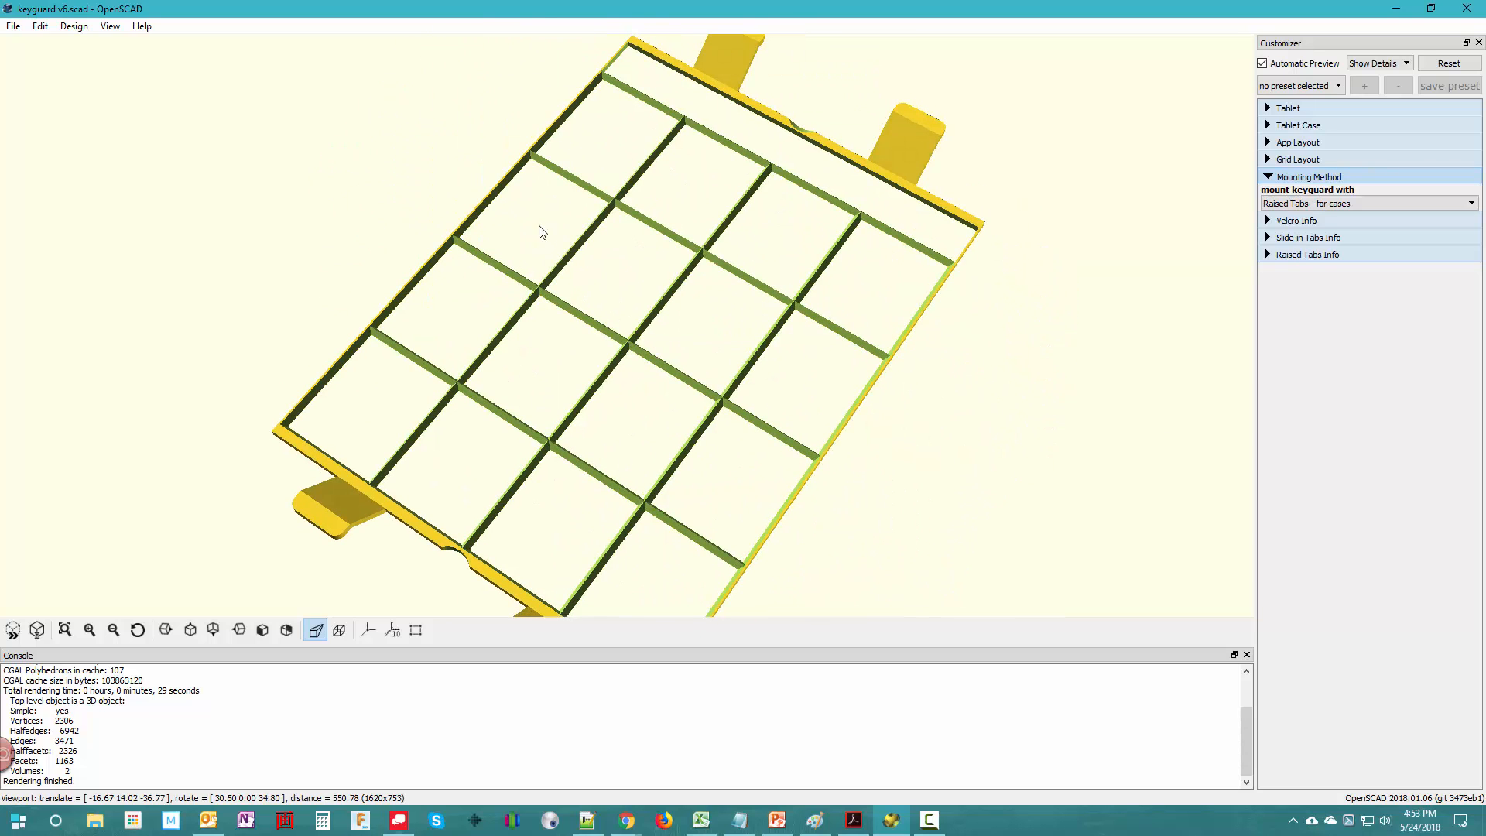
{"action": "left_click_drag", "start_coordinate": [960, 542], "coordinate": [933, 433]}
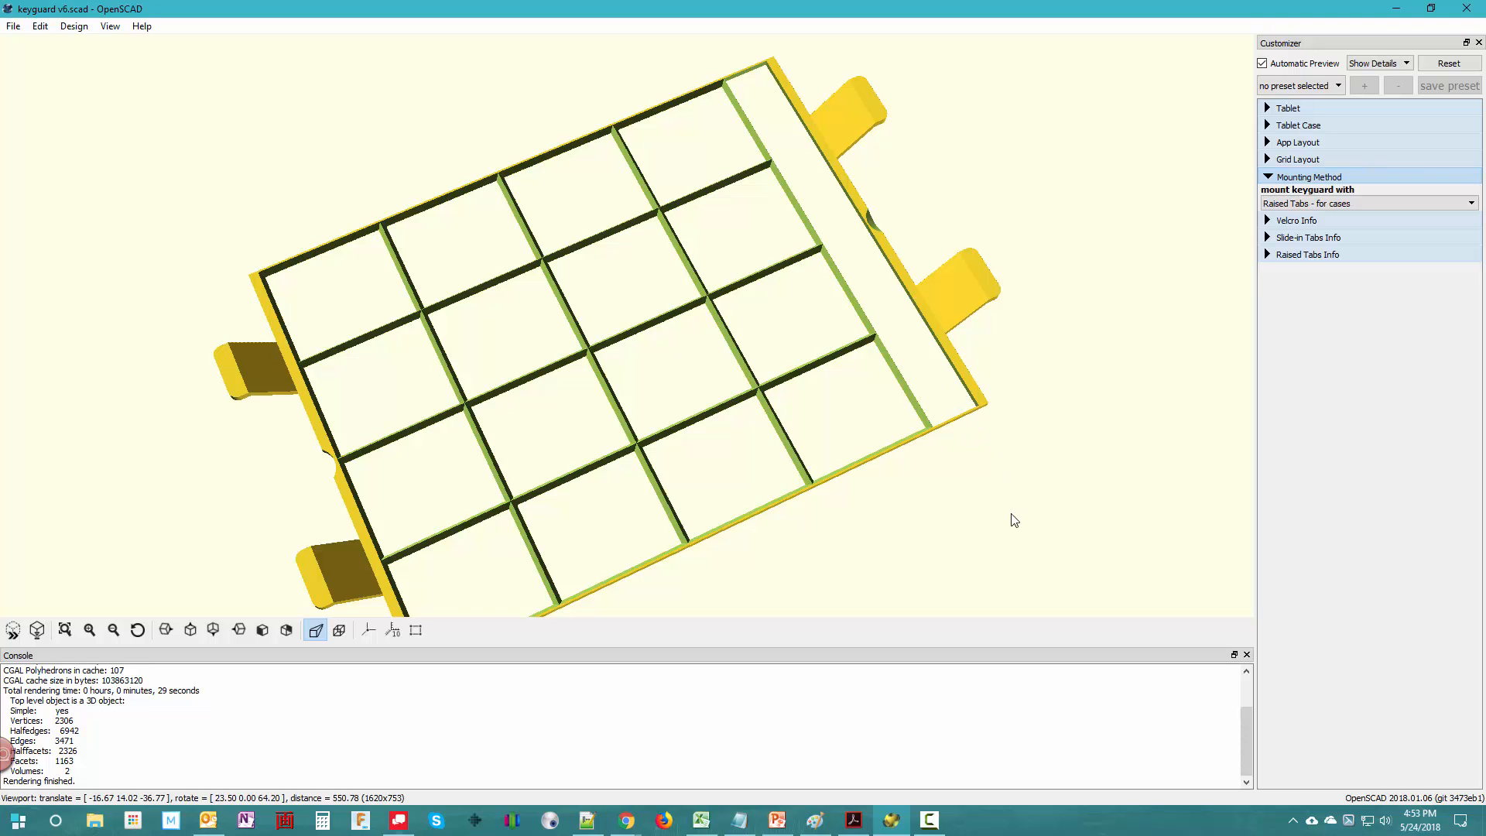
{"action": "left_click_drag", "start_coordinate": [892, 589], "coordinate": [1010, 502]}
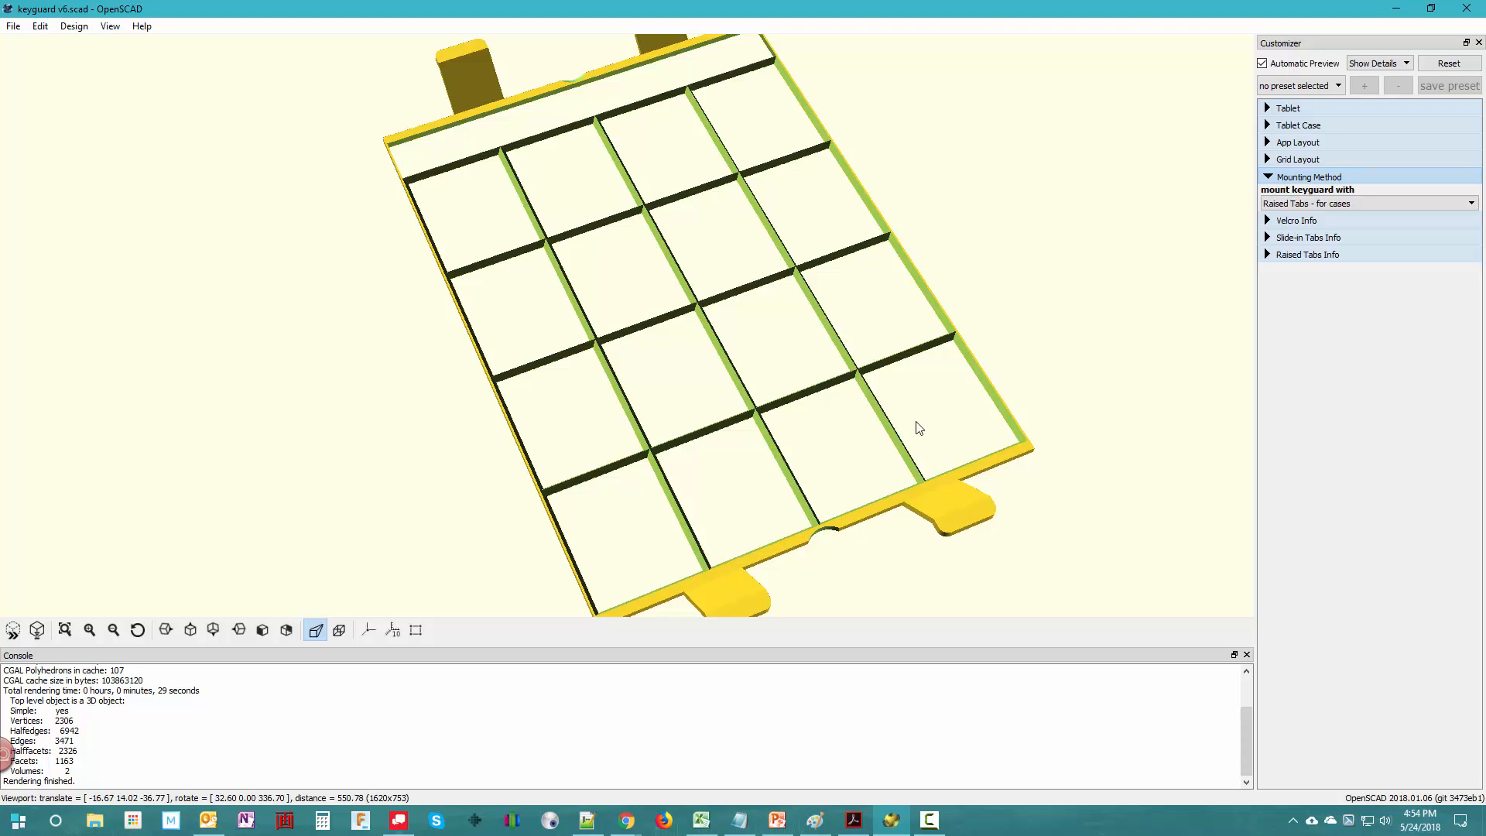
{"action": "left_click_drag", "start_coordinate": [1096, 374], "coordinate": [999, 355]}
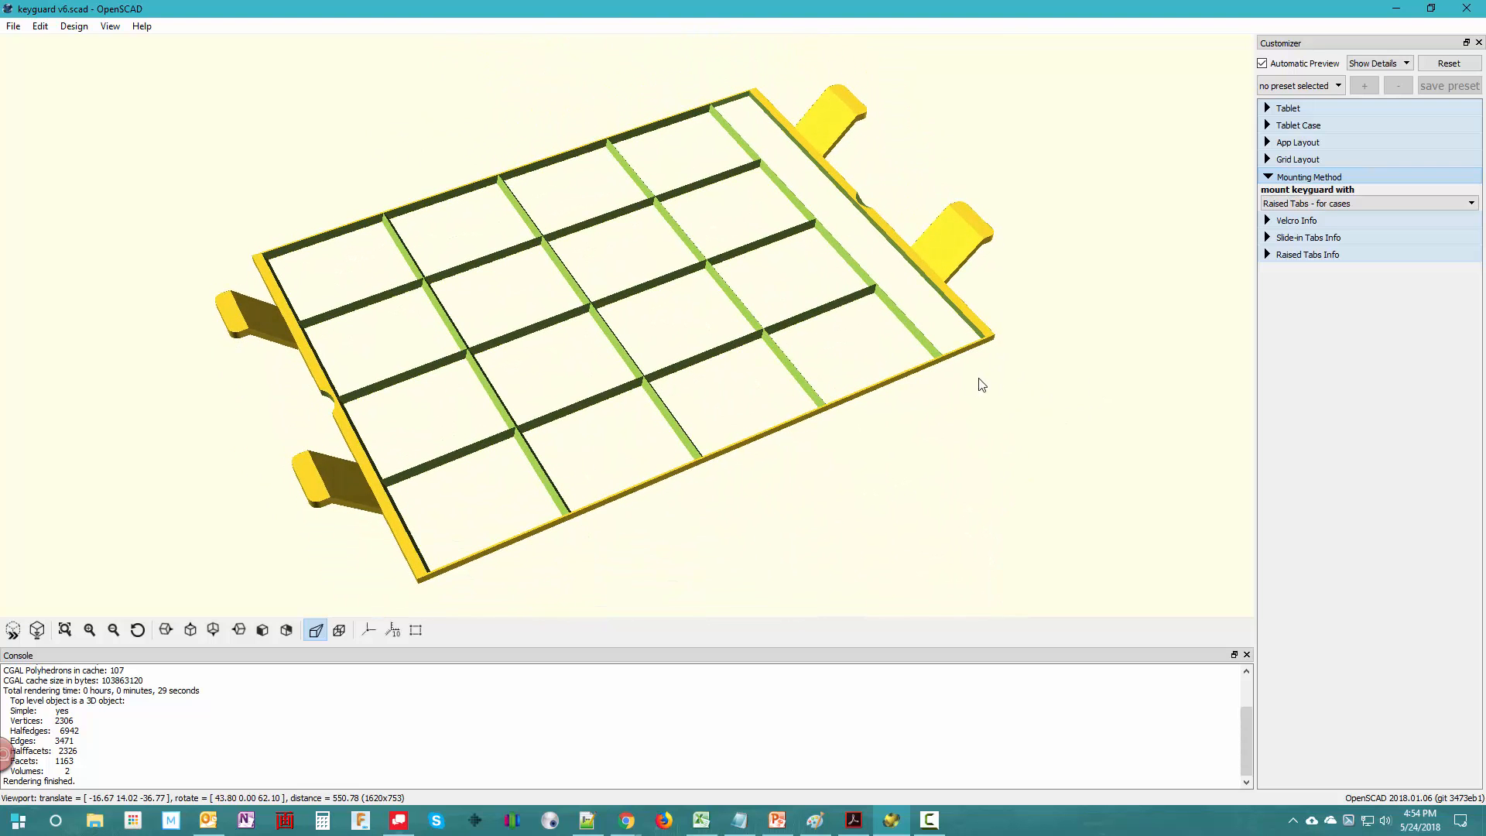
{"action": "left_click_drag", "start_coordinate": [975, 418], "coordinate": [998, 428]}
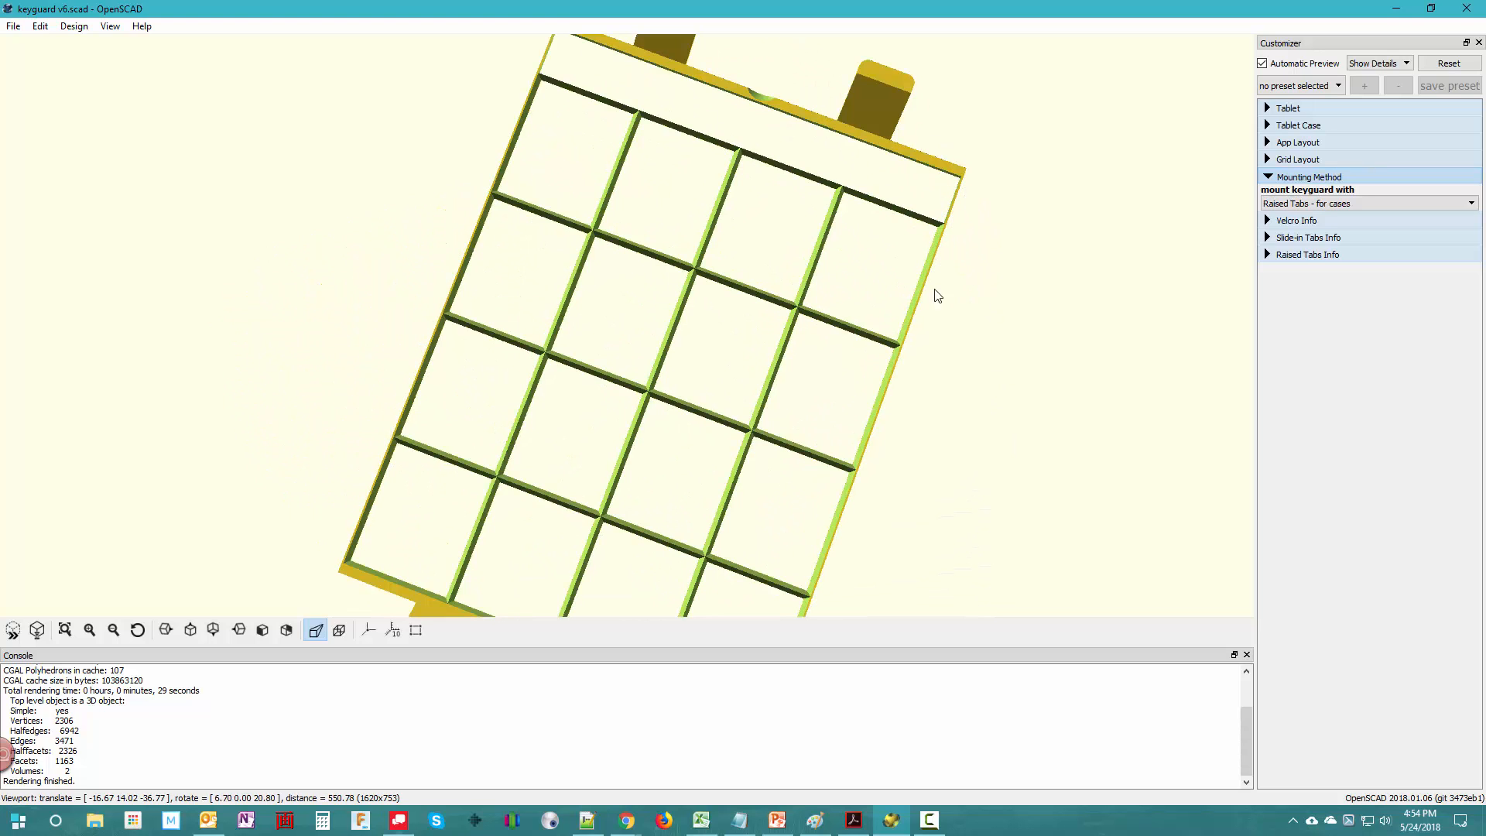
{"action": "left_click_drag", "start_coordinate": [974, 457], "coordinate": [1066, 427]}
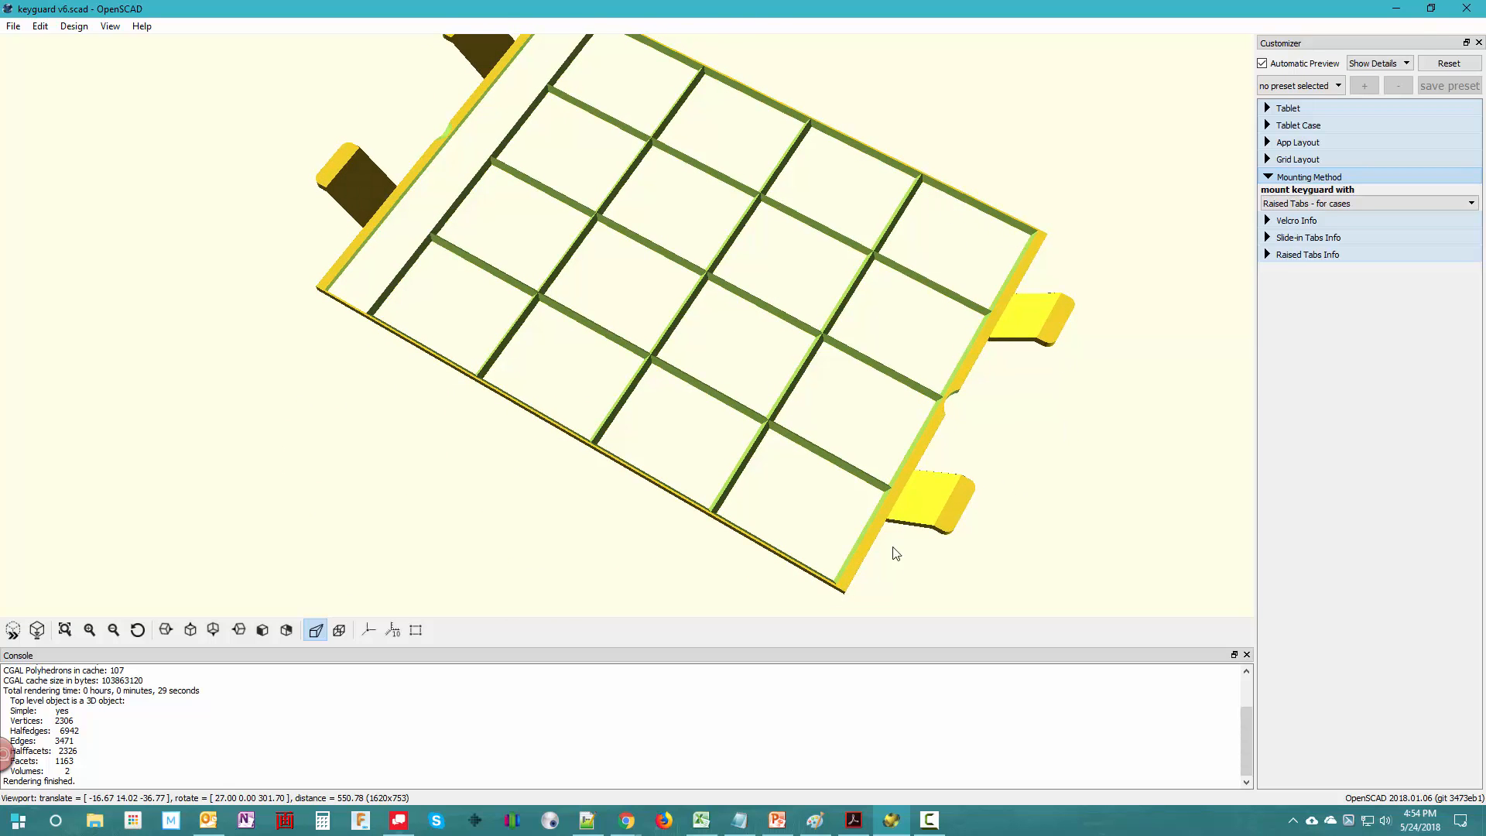
- Review the tablet case settings, including the height and width compensation for tight cases
{"action": "left_click", "coordinate": [1268, 126]}
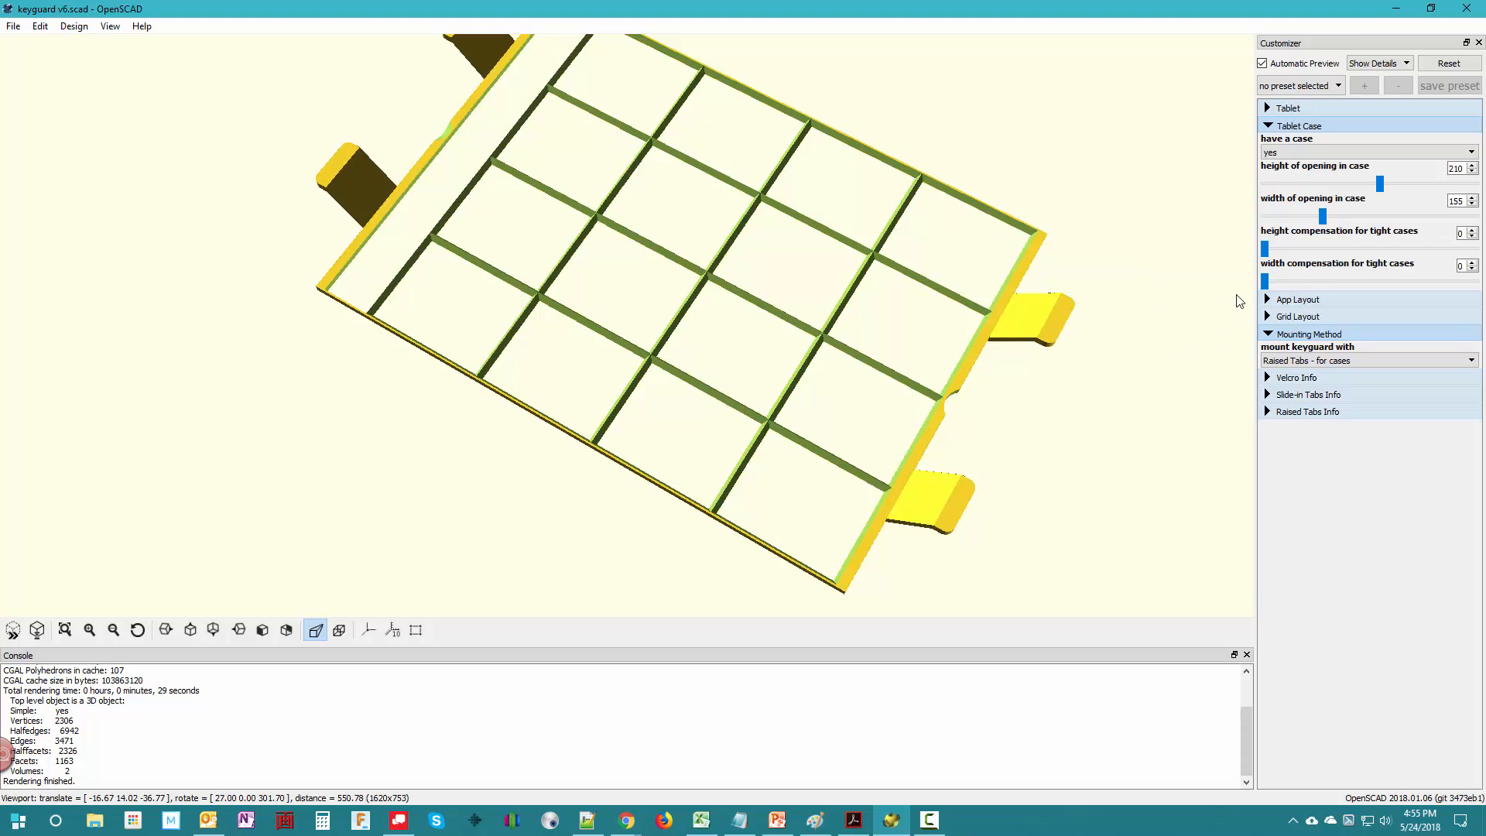
{"action": "left_click", "coordinate": [1269, 126]}
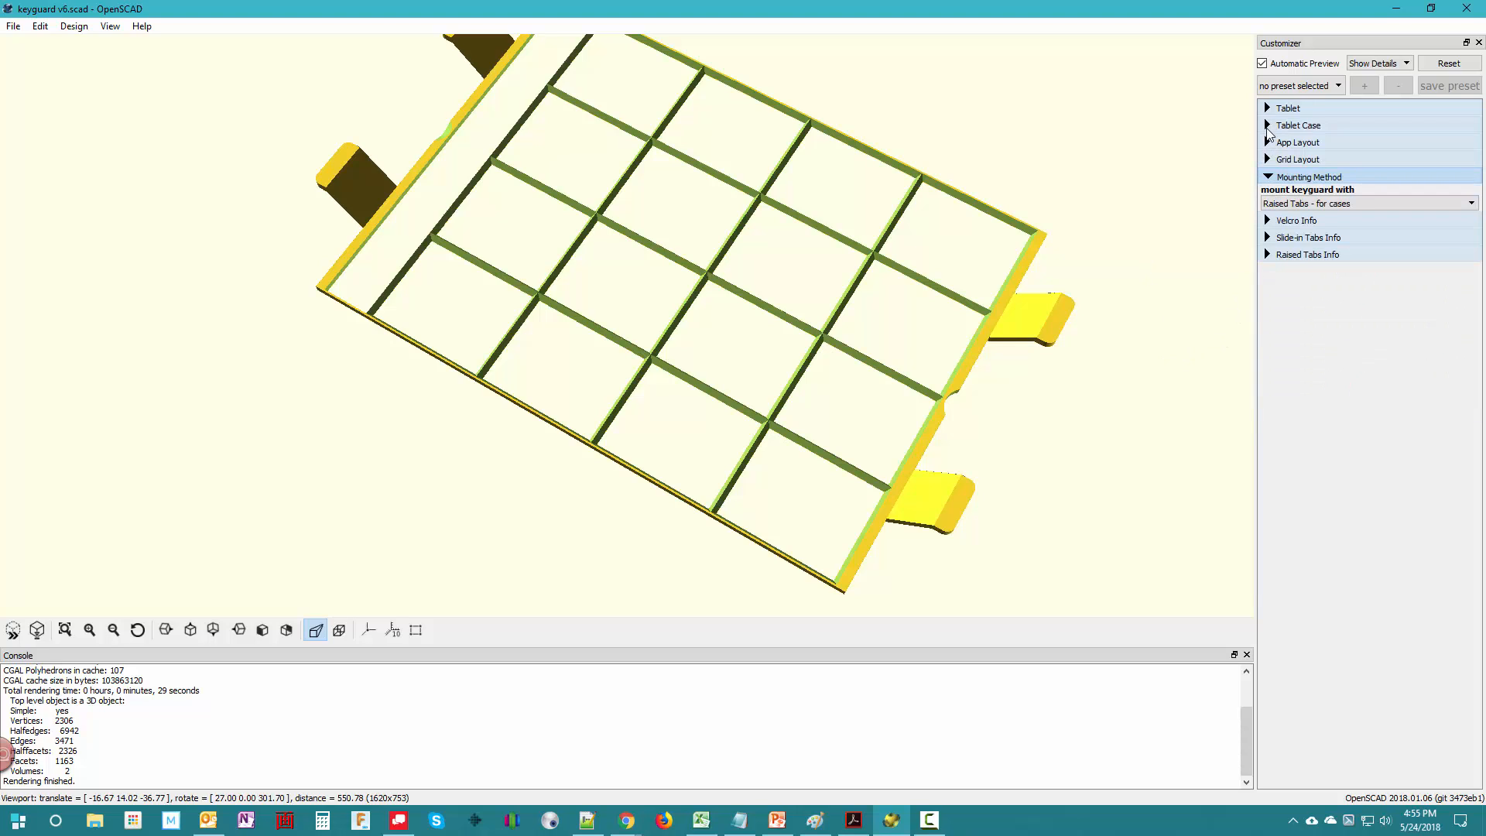
- Set the grid layout's rail slope to 90, render the keyguard and examine its vertical rails from a low angle
{"action": "left_click", "coordinate": [1267, 160]}
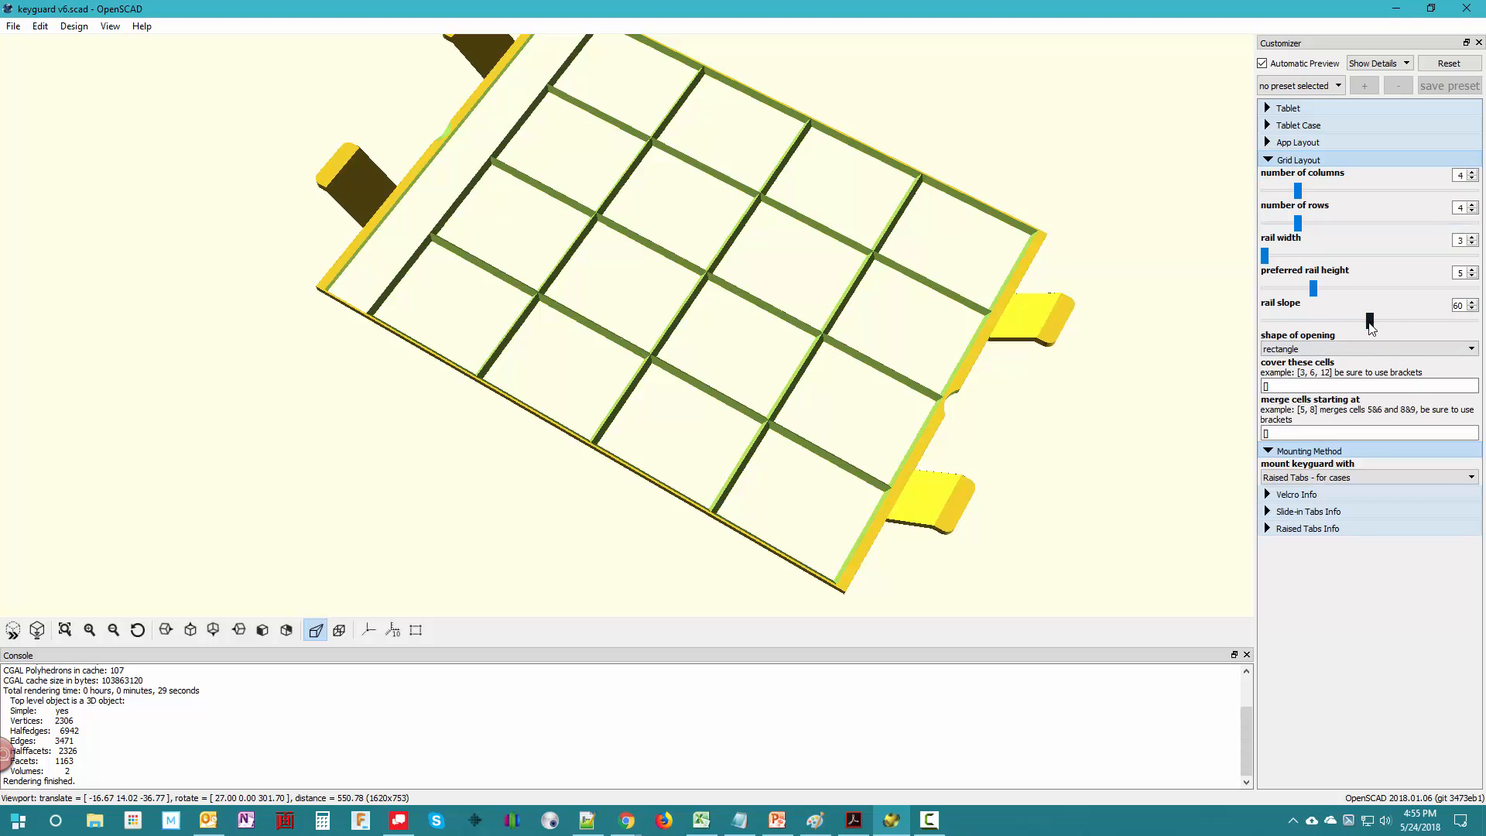
{"action": "left_click_drag", "start_coordinate": [1370, 320], "coordinate": [1483, 325]}
{"action": "left_click", "coordinate": [36, 629]}
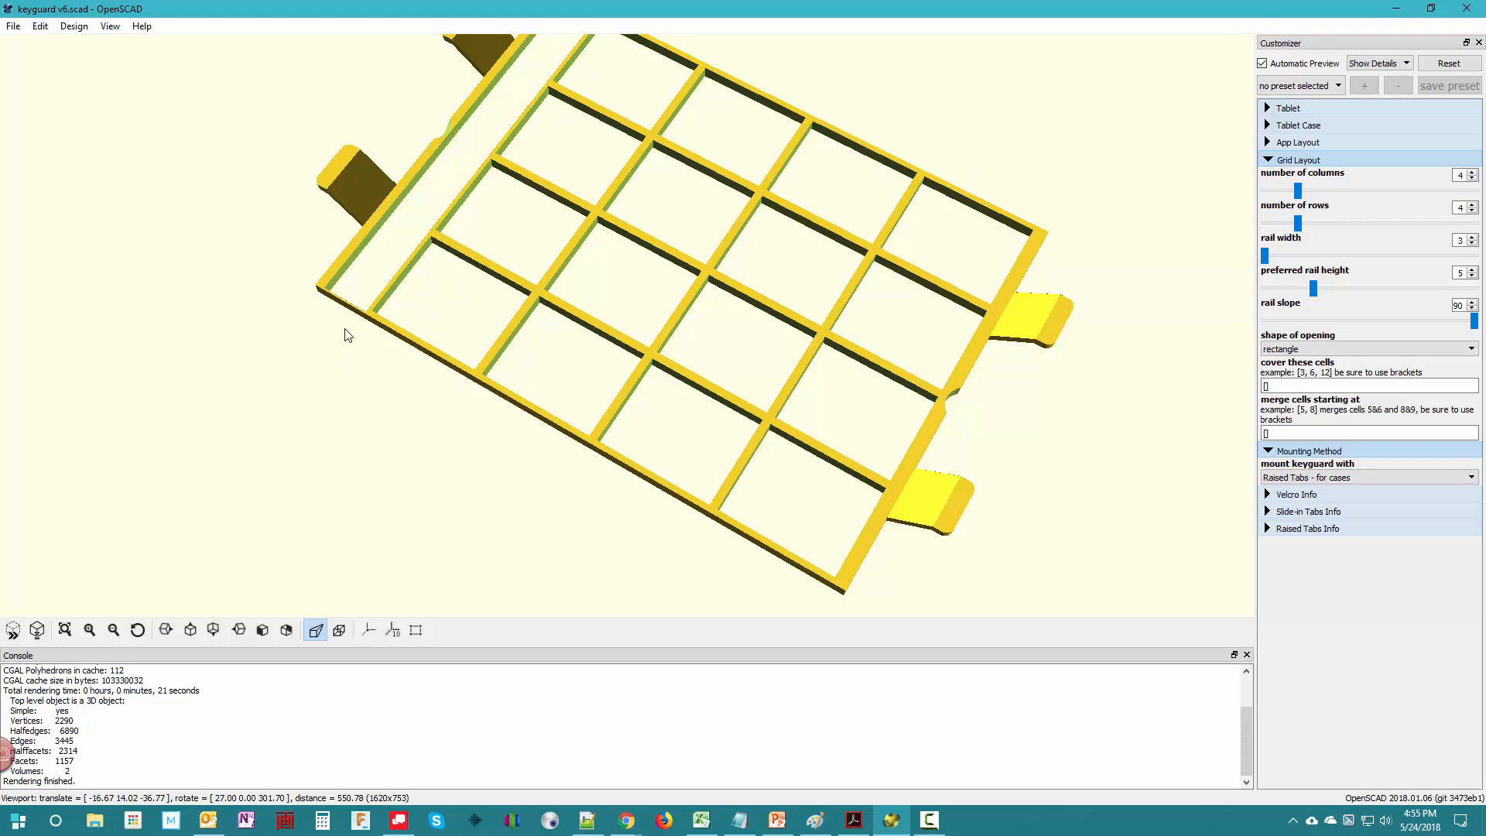
{"action": "left_click", "coordinate": [1269, 127]}
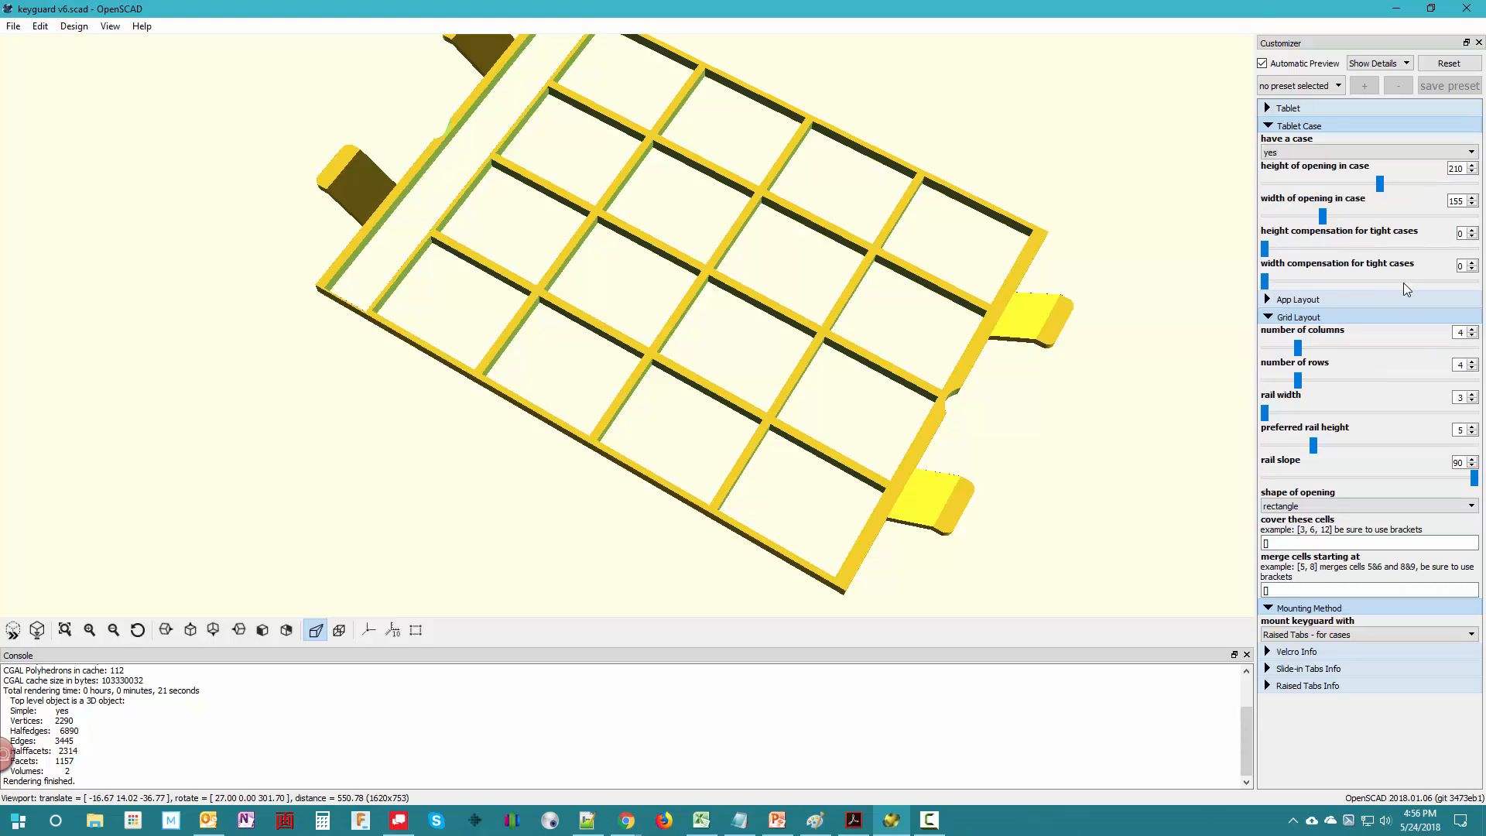
{"action": "left_click", "coordinate": [1269, 125]}
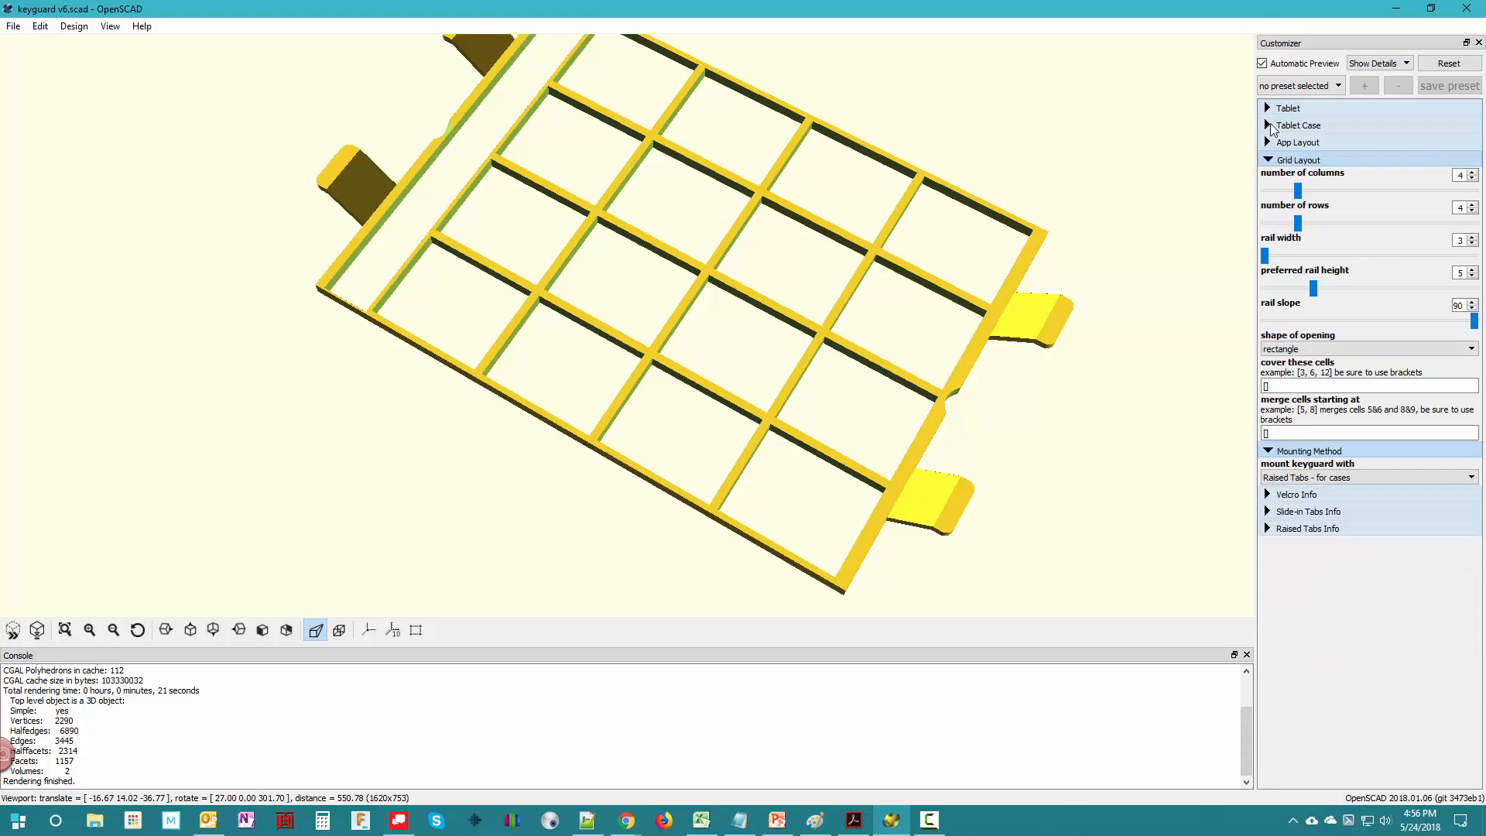
{"action": "left_click_drag", "start_coordinate": [395, 466], "coordinate": [455, 415]}
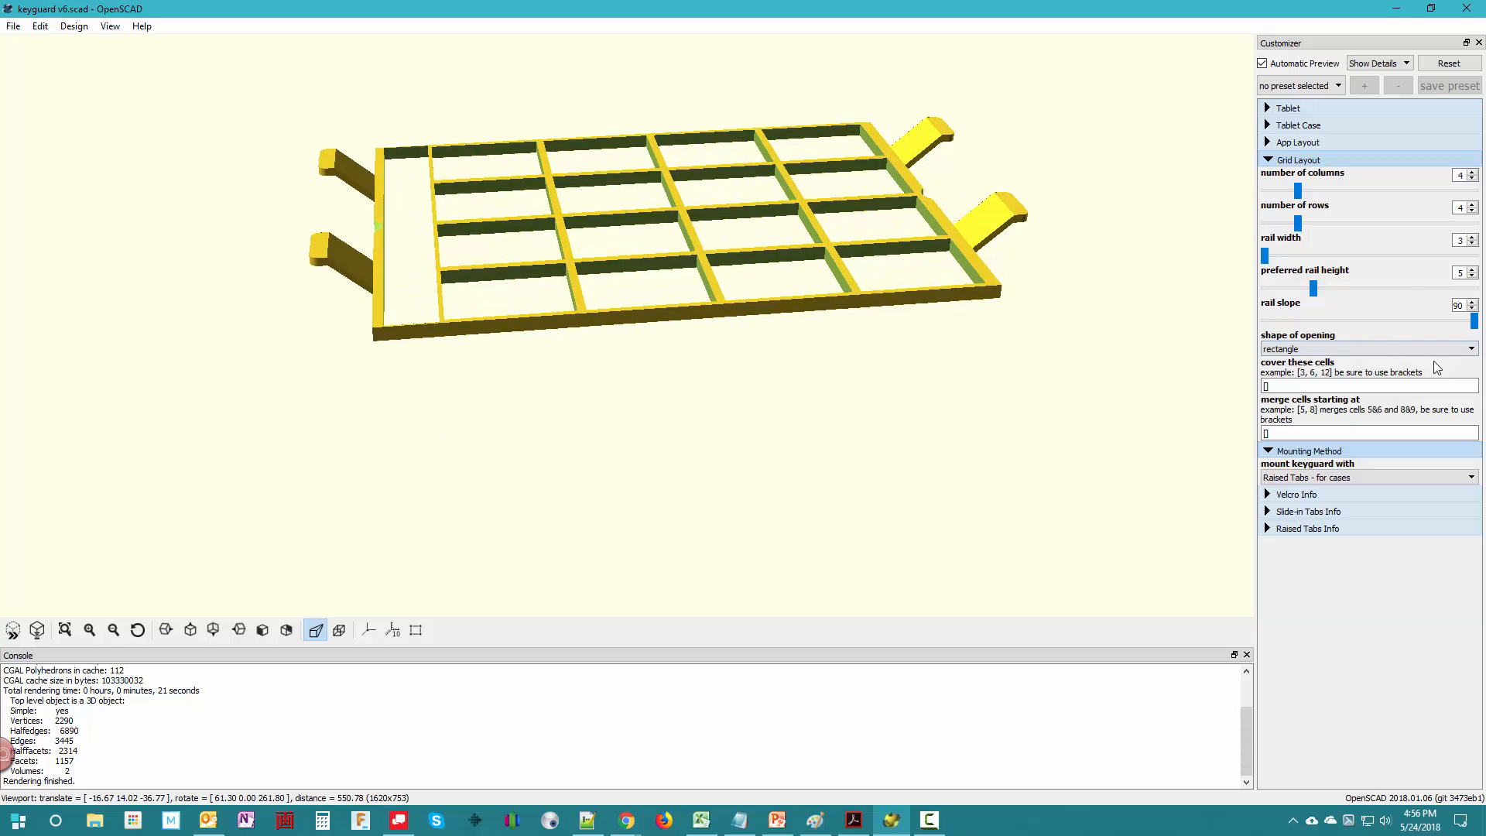
- Set the app layout's bar edge slope to 60 and render the keyguard
{"action": "left_click", "coordinate": [1269, 160]}
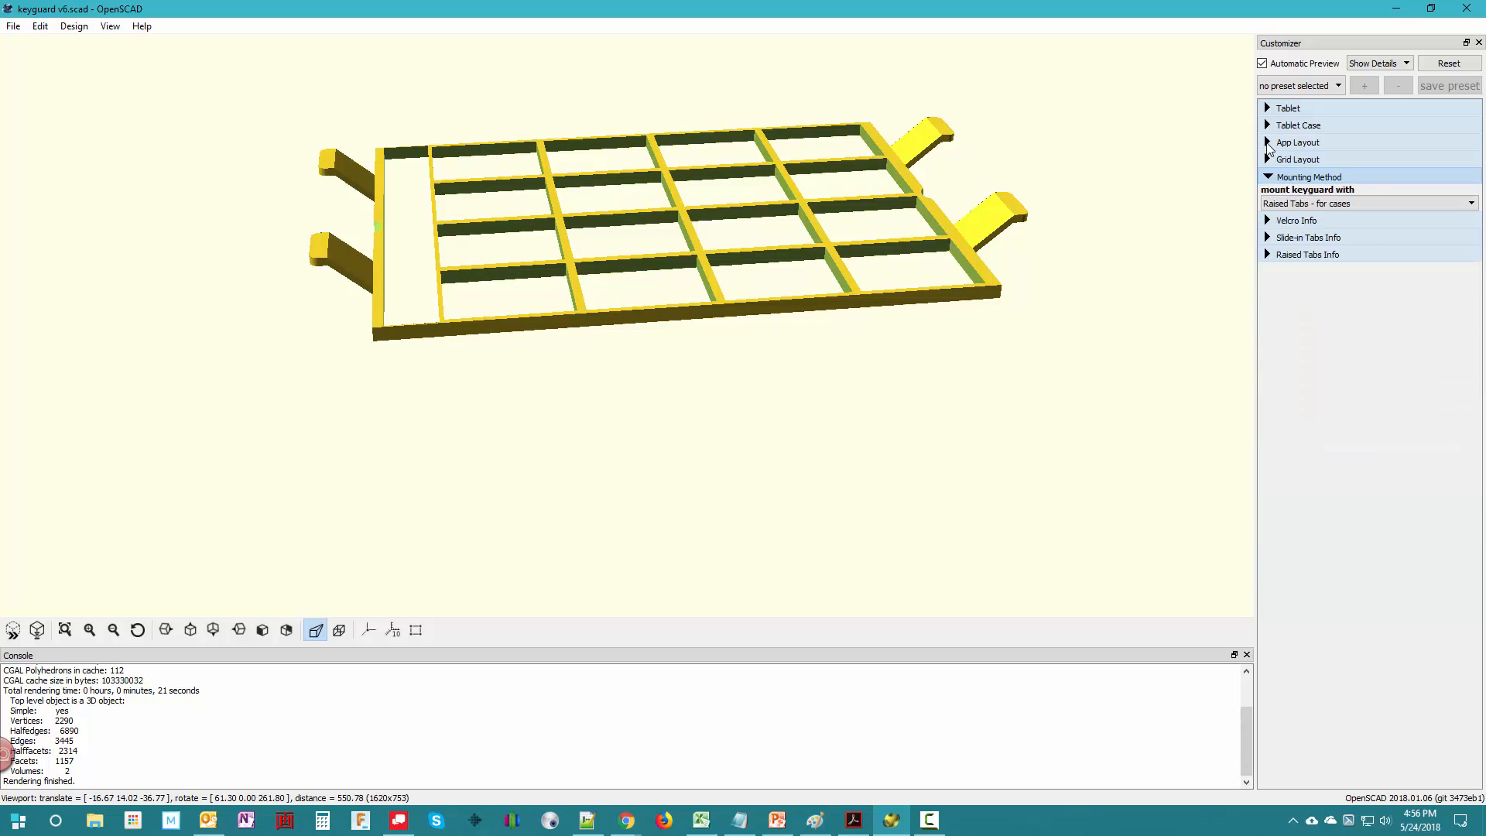
{"action": "left_click", "coordinate": [1269, 143]}
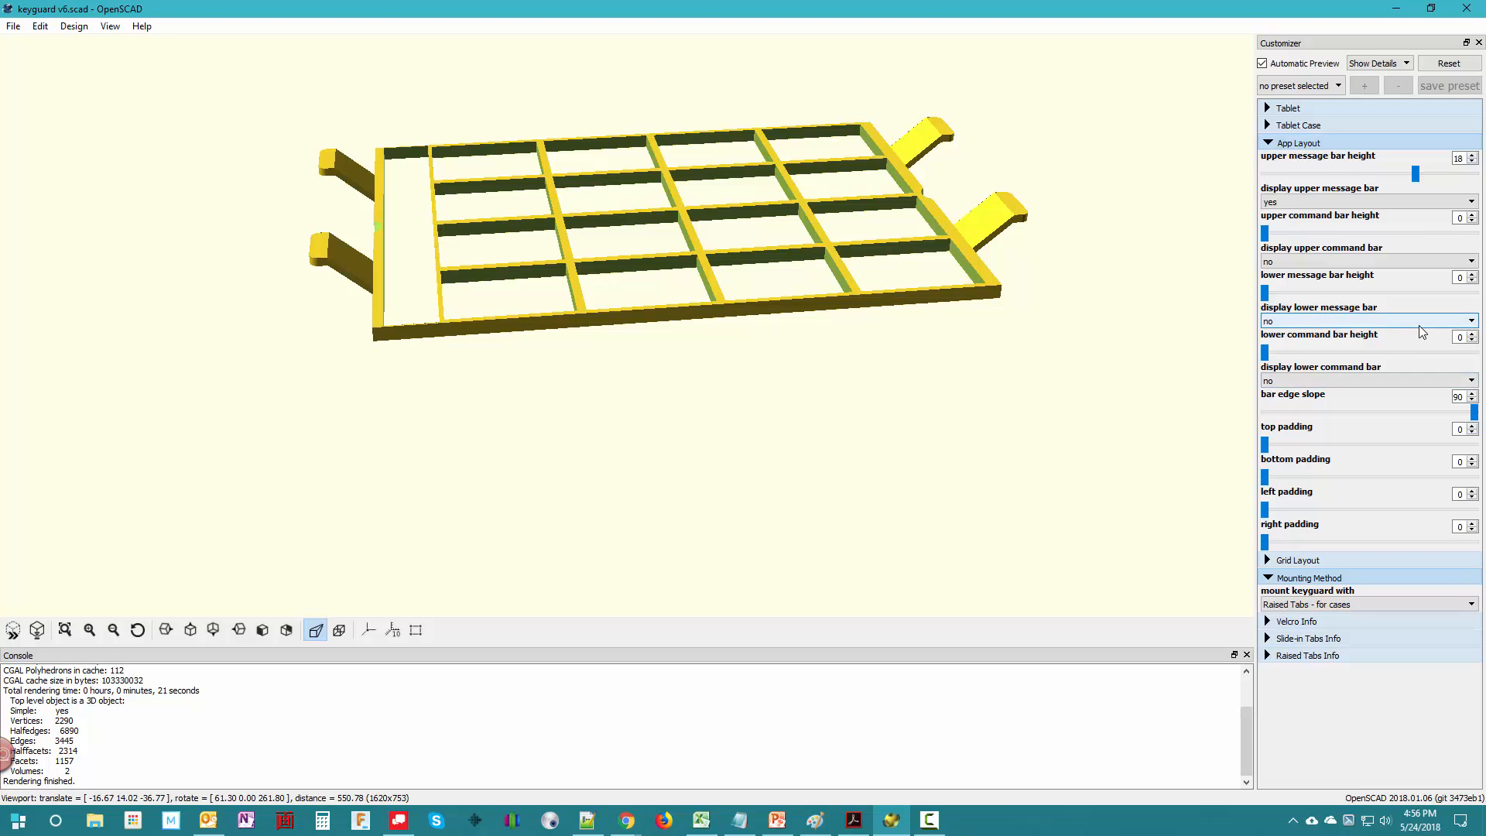
{"action": "left_click_drag", "start_coordinate": [1473, 418], "coordinate": [1373, 413]}
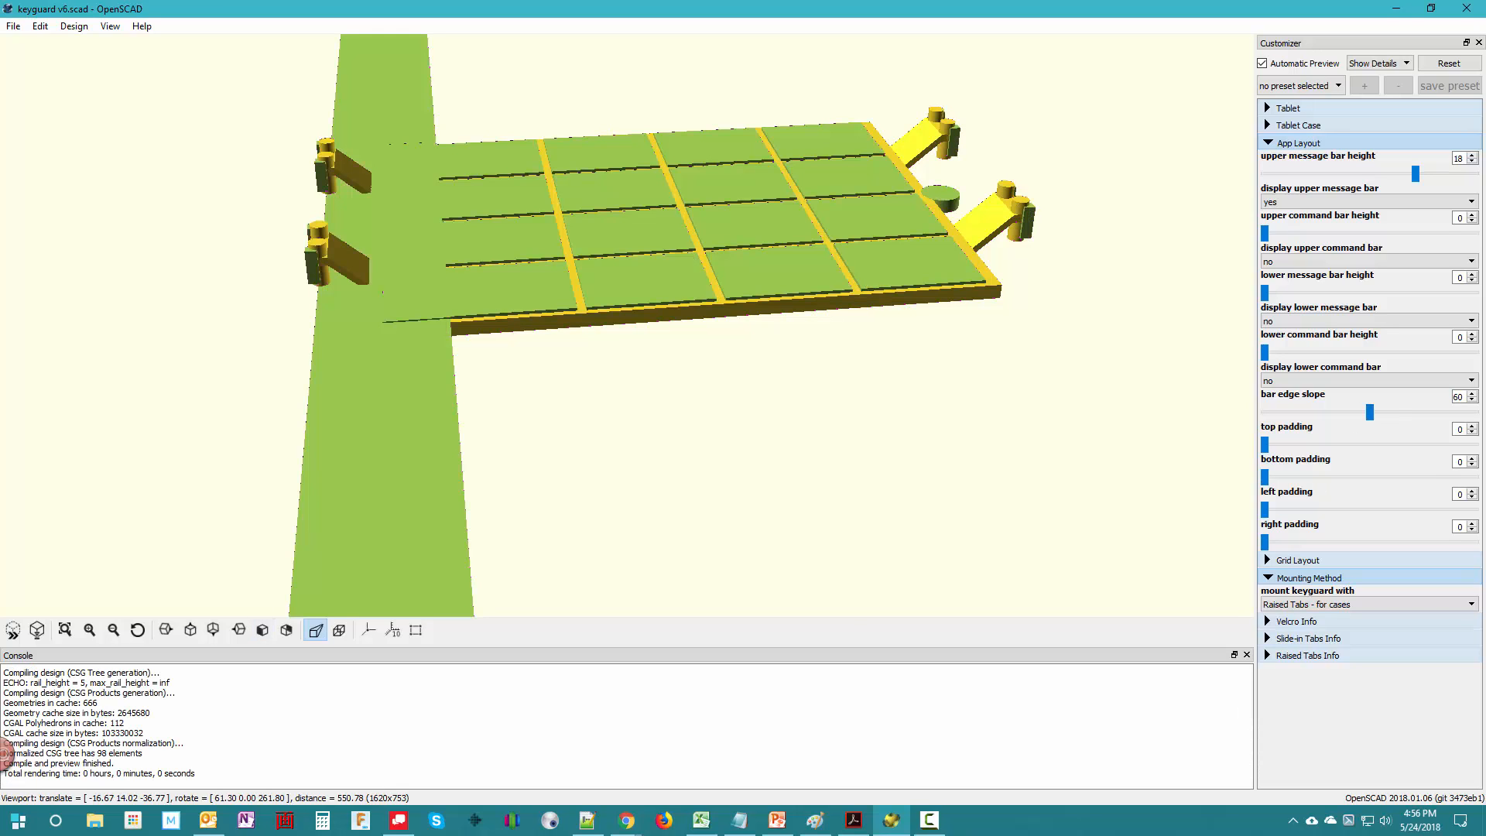
{"action": "left_click", "coordinate": [37, 630]}
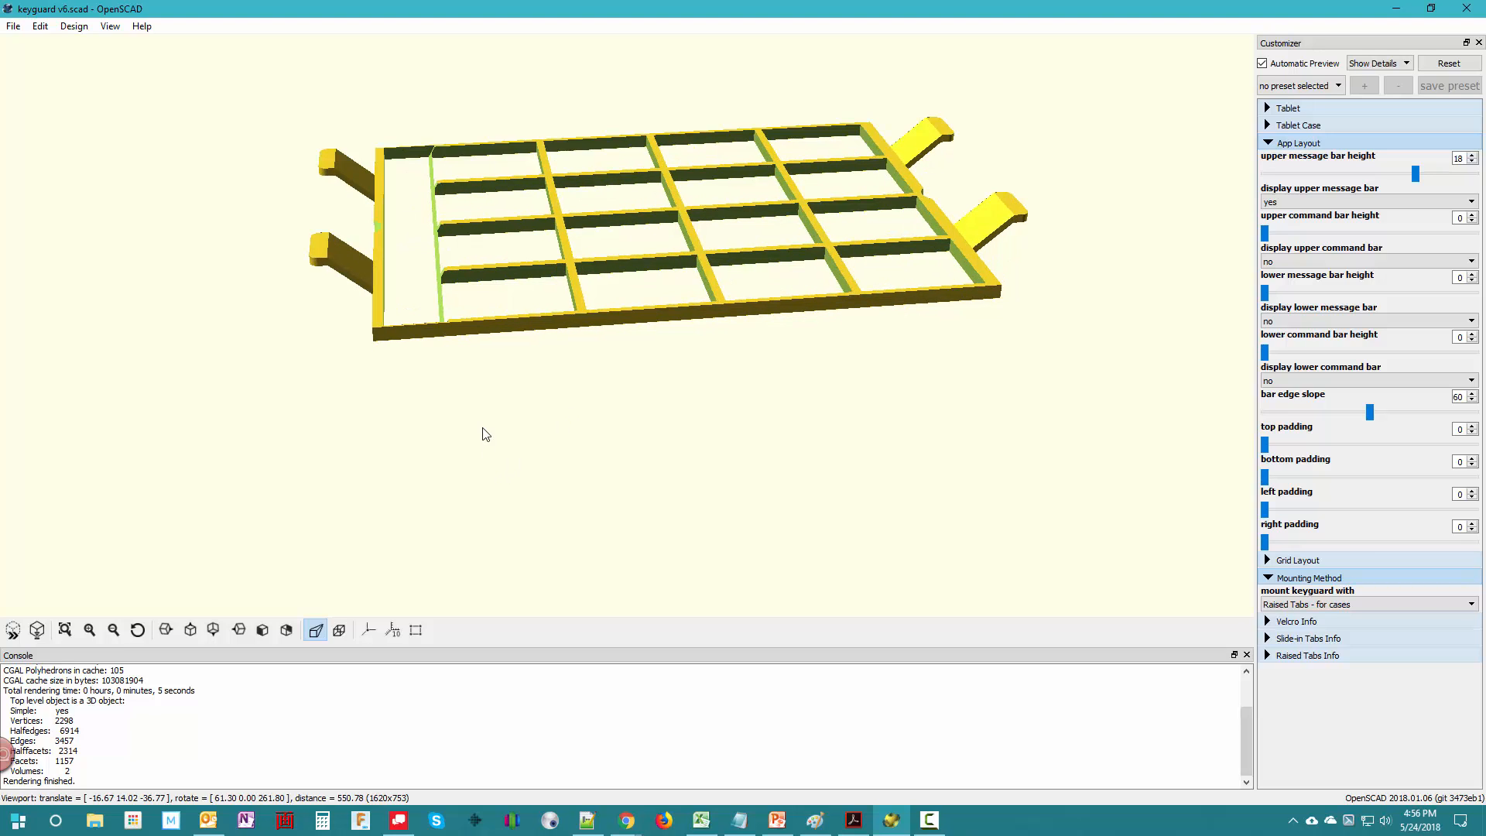
- Examine the sloped edge between the message bar opening and the grid rails up close from several angles
{"action": "scroll", "coordinate": [483, 433], "scroll_direction": "up", "scroll_amount": 5}
{"action": "scroll", "coordinate": [428, 424], "scroll_direction": "up", "scroll_amount": 6}
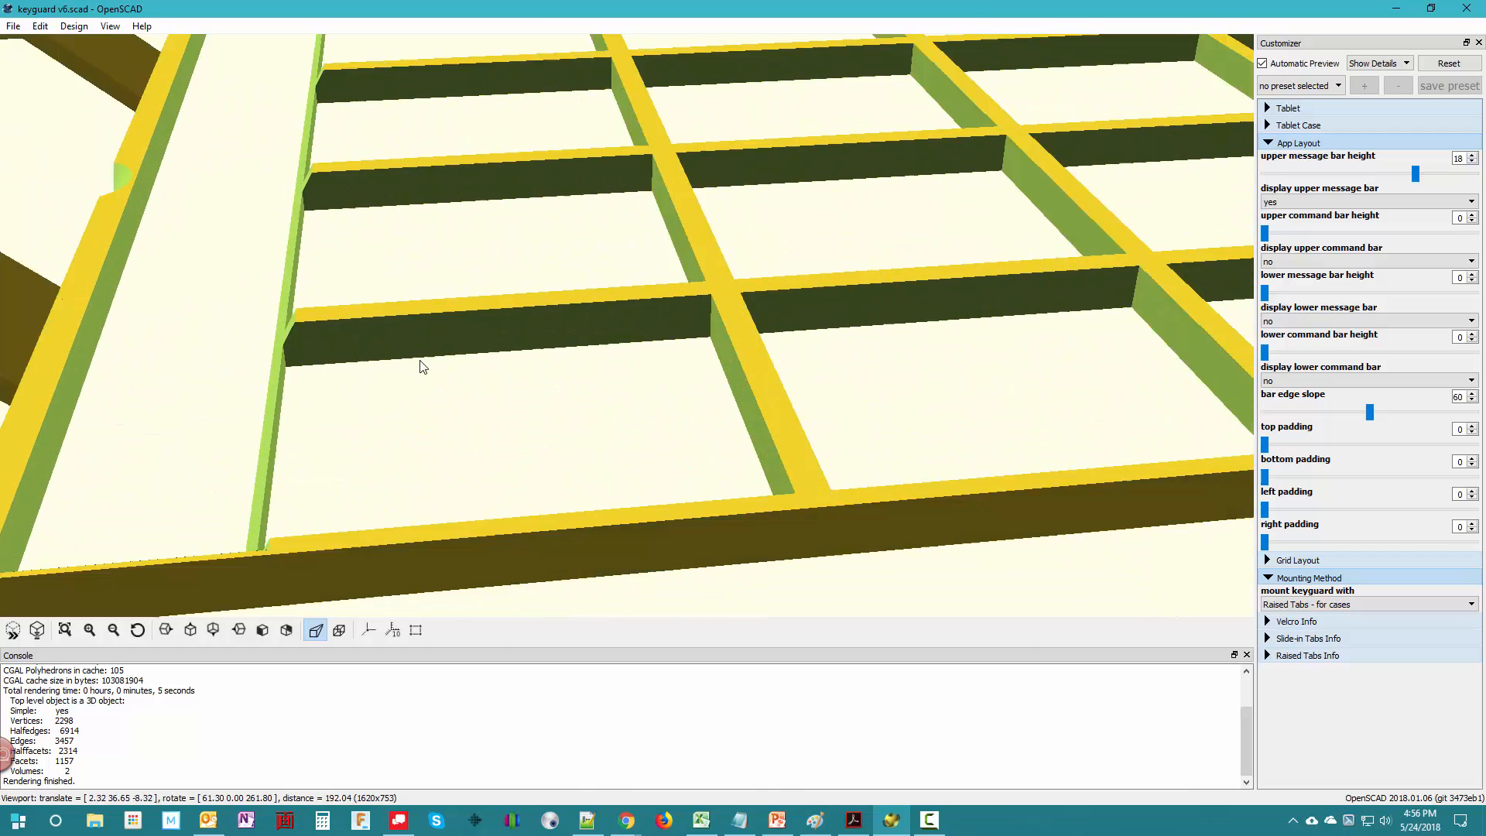
{"action": "right_click_drag", "start_coordinate": [420, 361], "coordinate": [428, 379]}
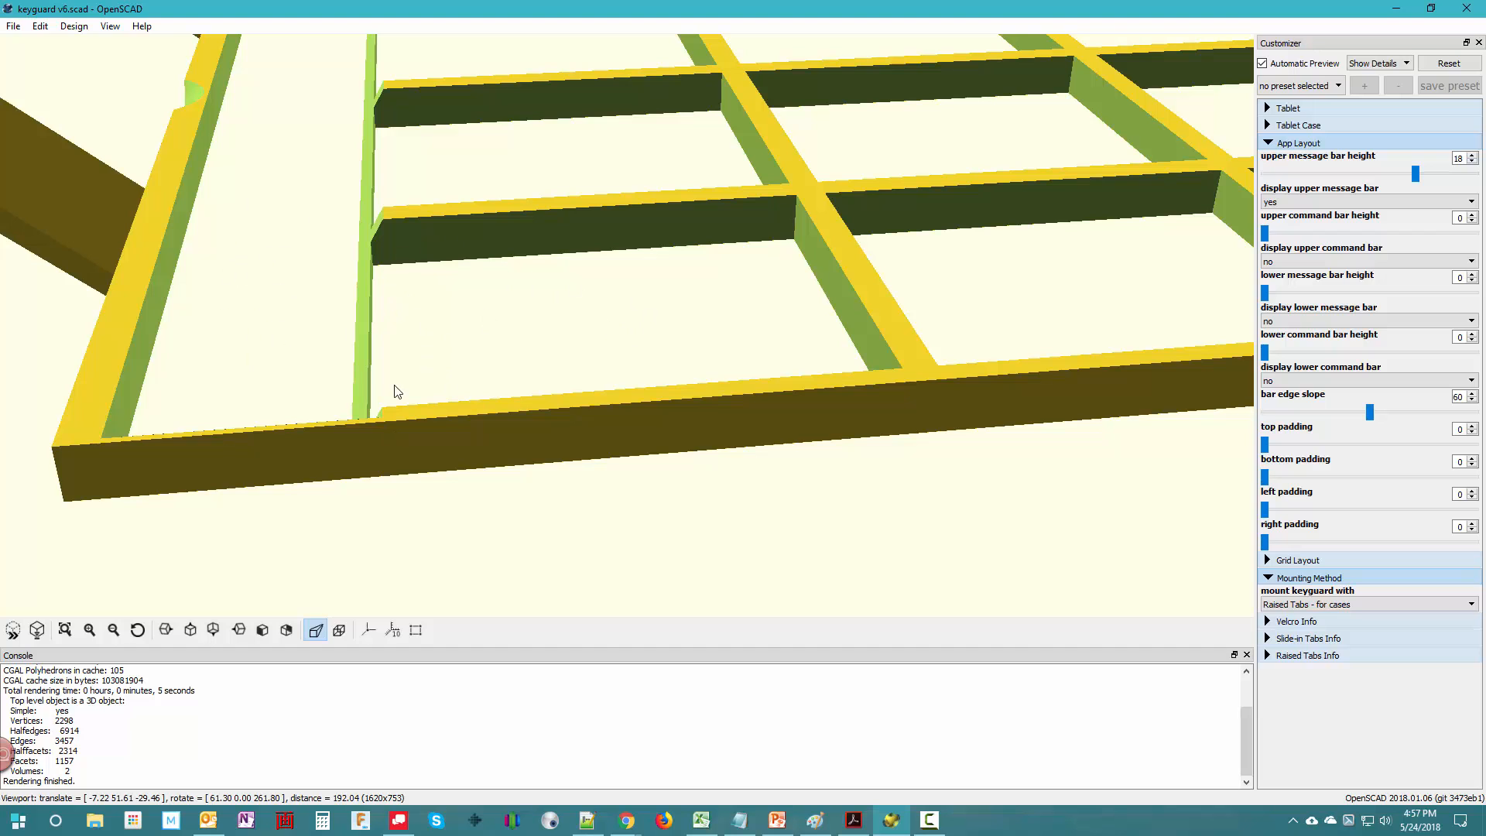
{"action": "scroll", "coordinate": [408, 501], "scroll_direction": "up", "scroll_amount": 2}
{"action": "right_click_drag", "start_coordinate": [420, 368], "coordinate": [584, 410]}
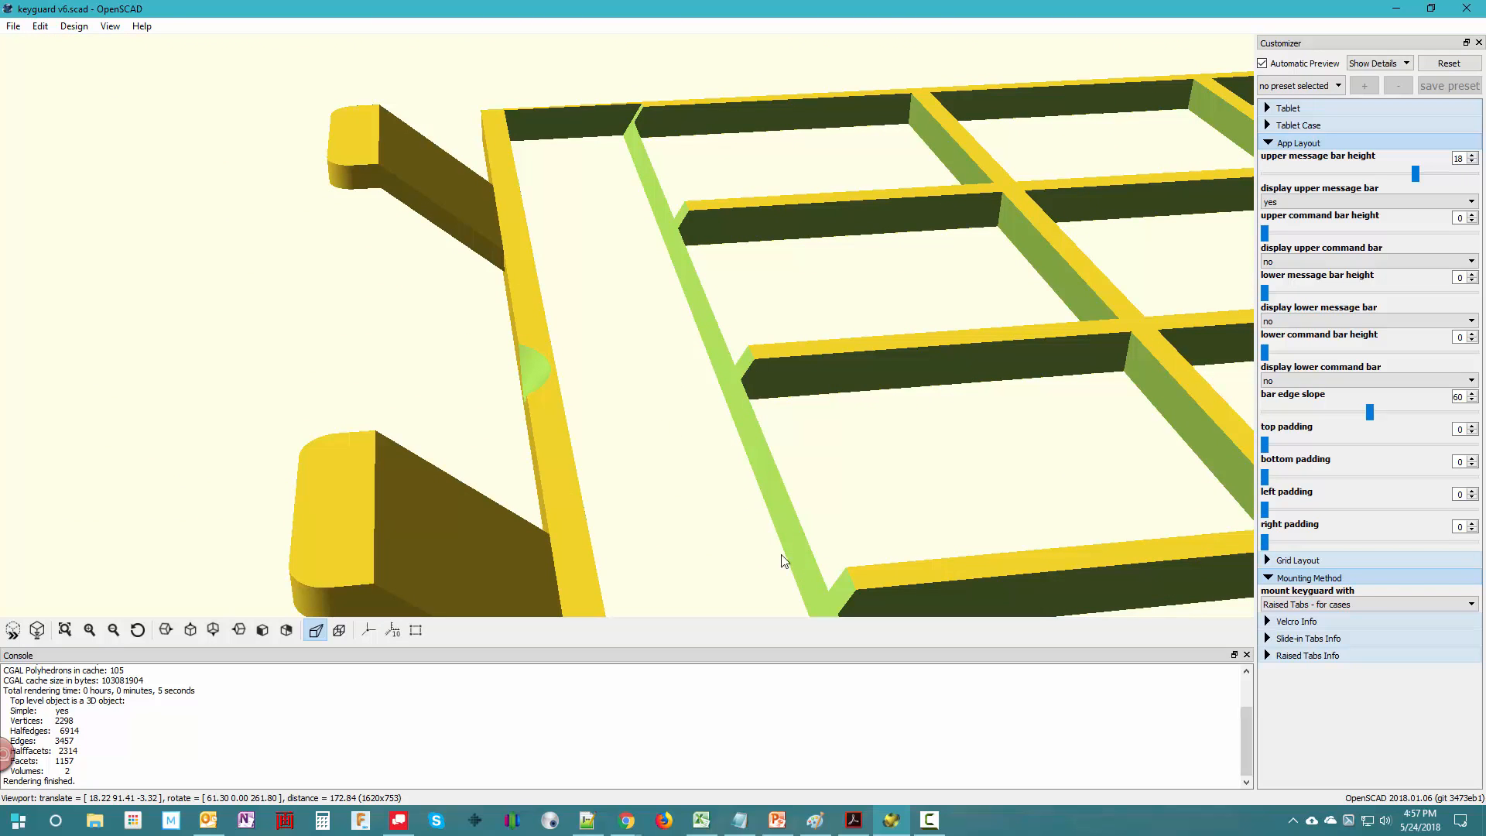
{"action": "left_click_drag", "start_coordinate": [846, 530], "coordinate": [816, 544]}
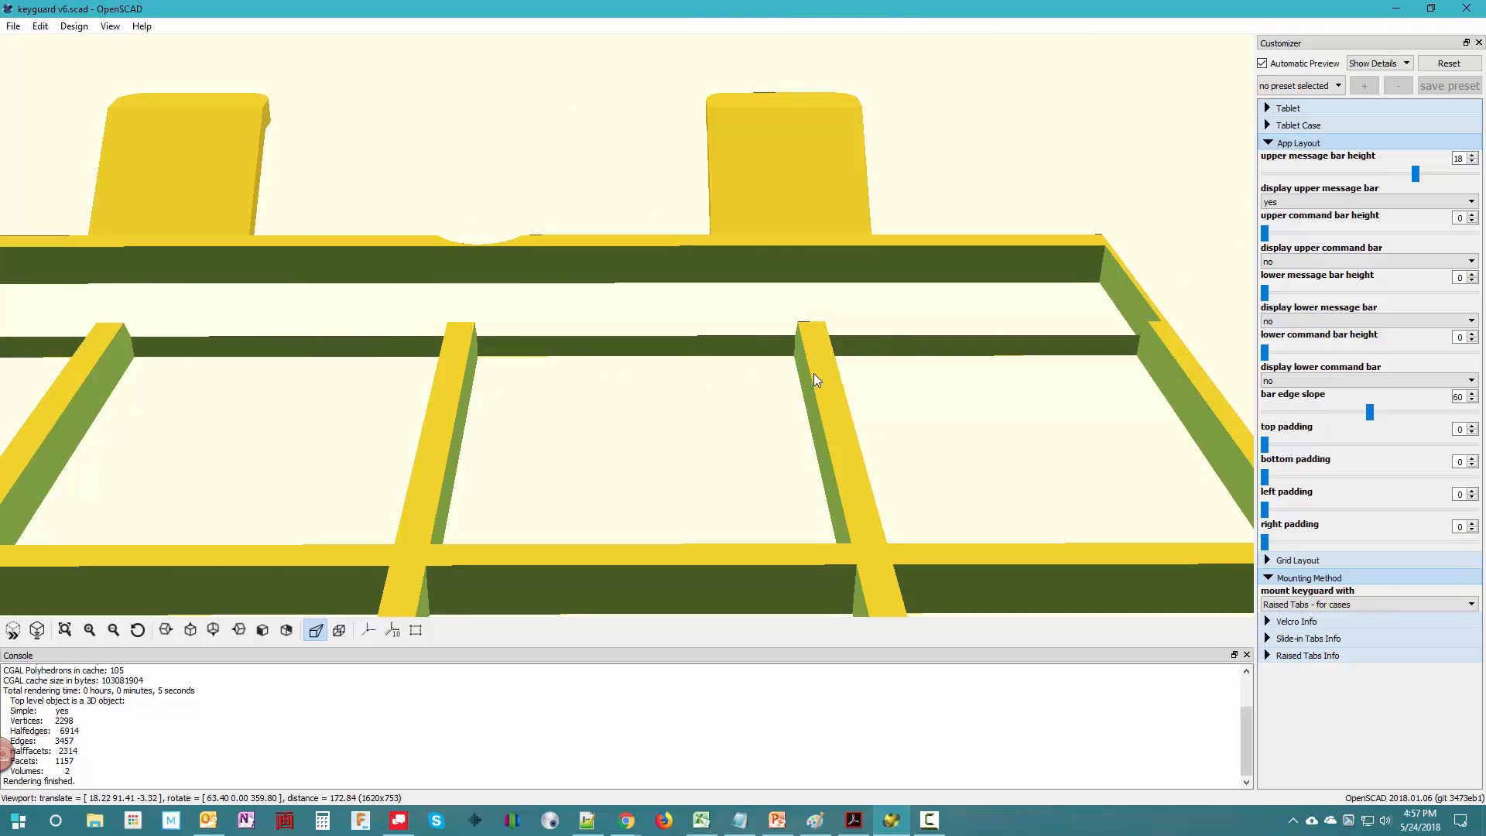
{"action": "left_click_drag", "start_coordinate": [577, 485], "coordinate": [569, 422]}
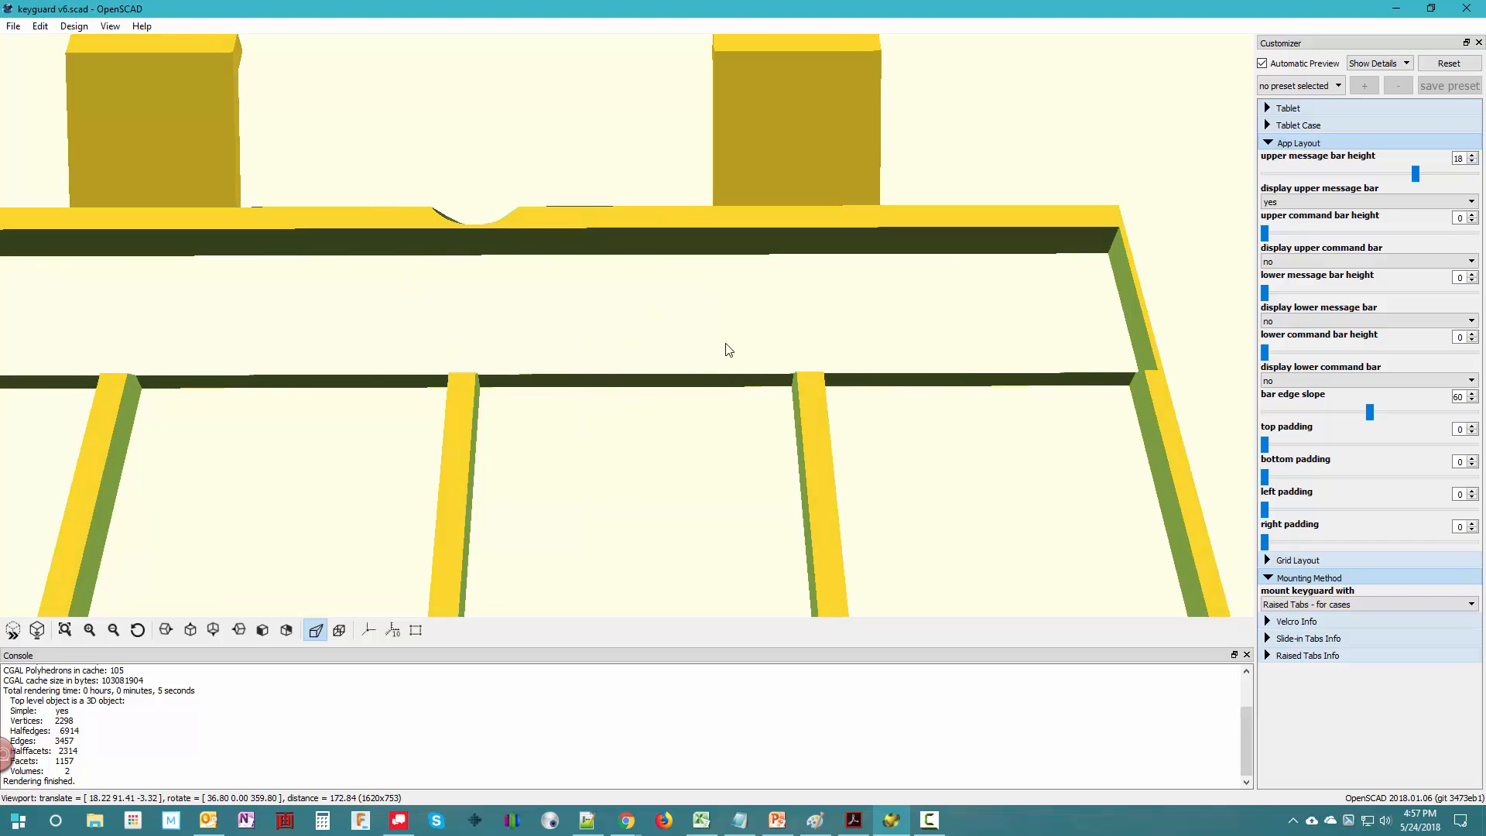
{"action": "left_click_drag", "start_coordinate": [619, 532], "coordinate": [623, 440]}
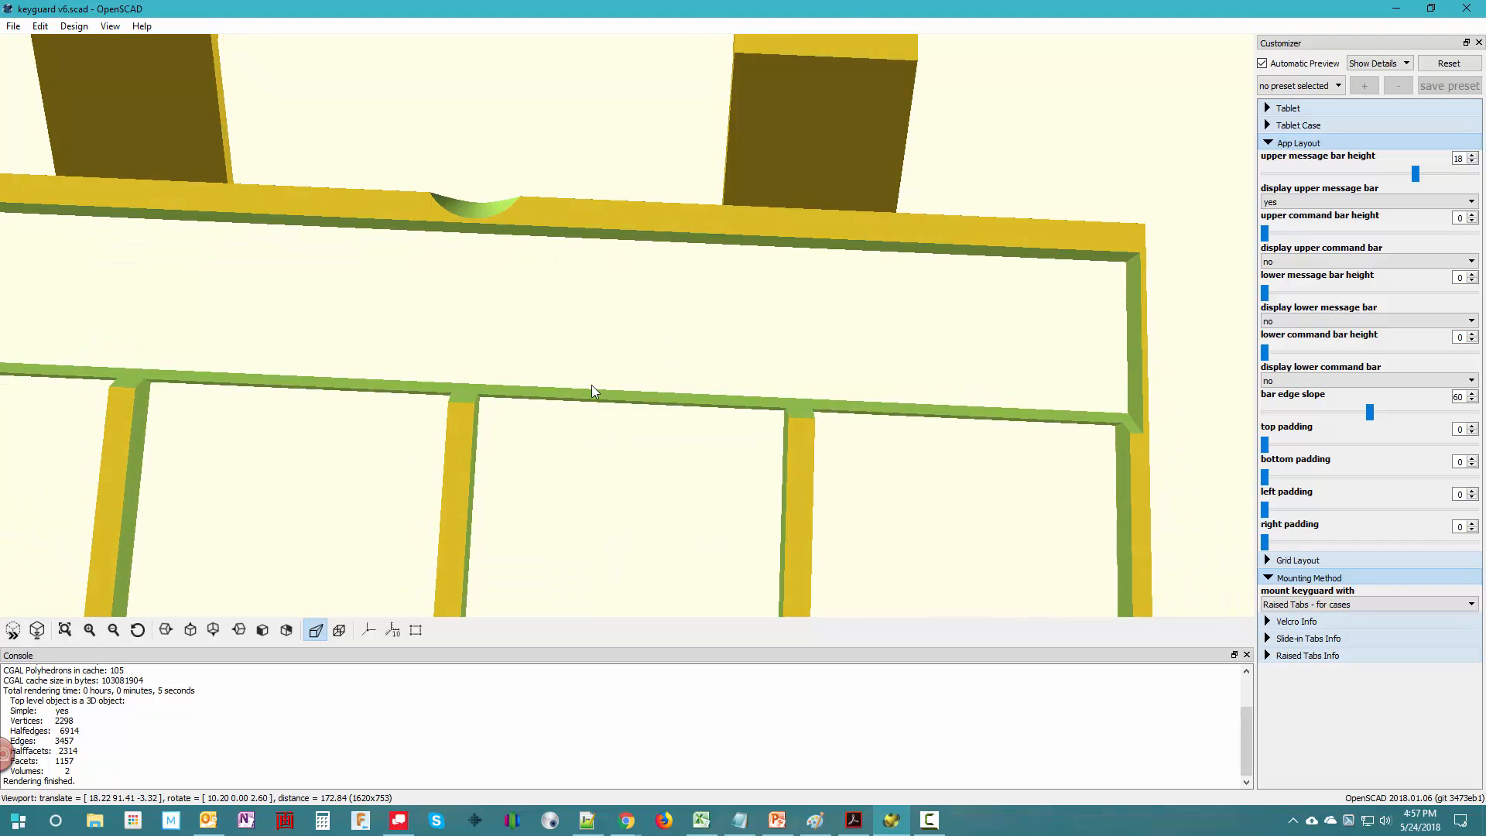
{"action": "left_click_drag", "start_coordinate": [617, 537], "coordinate": [623, 507]}
{"action": "left_click_drag", "start_coordinate": [623, 564], "coordinate": [706, 559]}
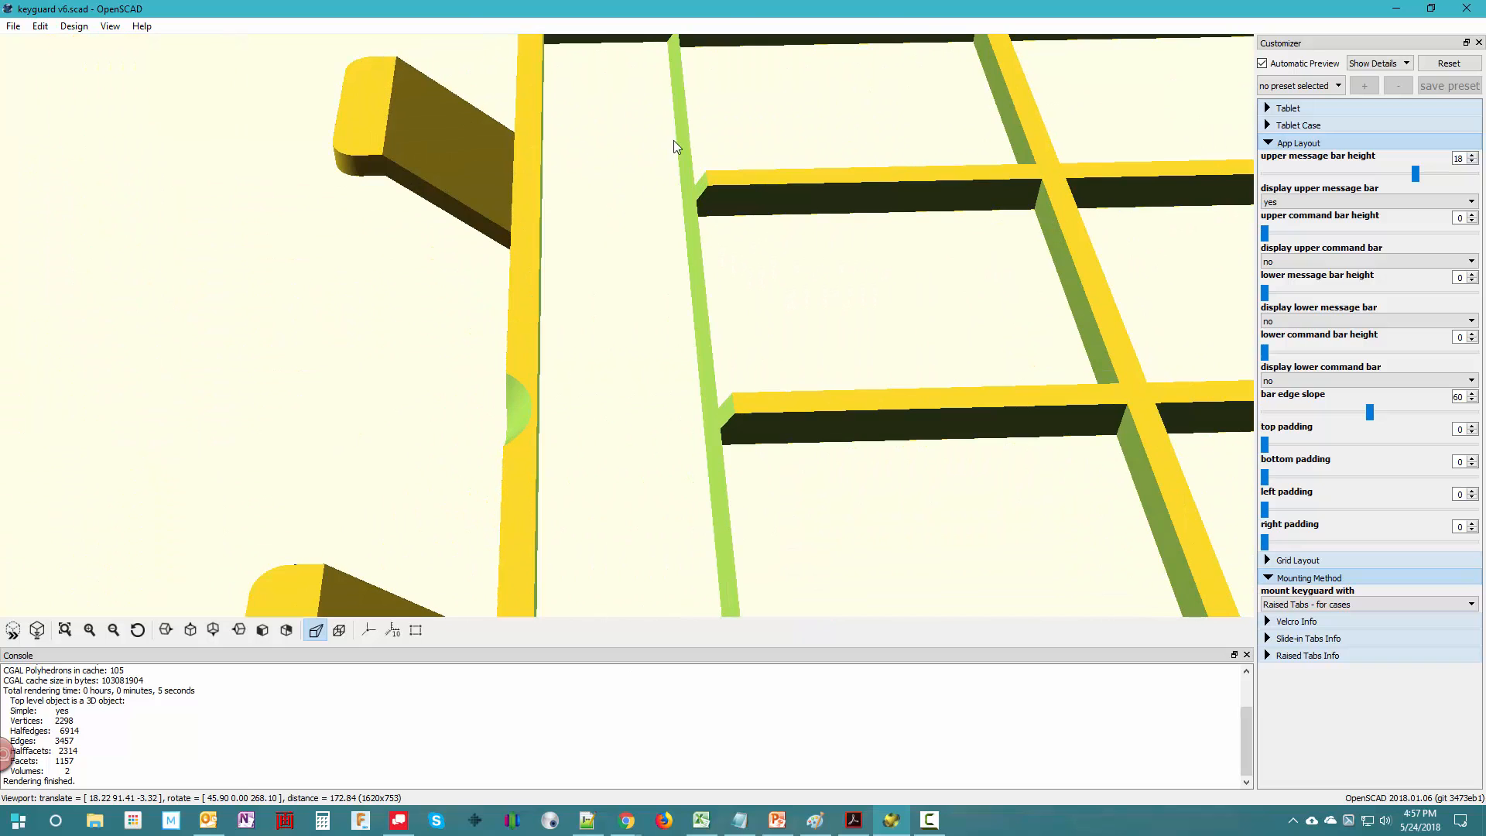
{"action": "left_click_drag", "start_coordinate": [740, 282], "coordinate": [736, 238]}
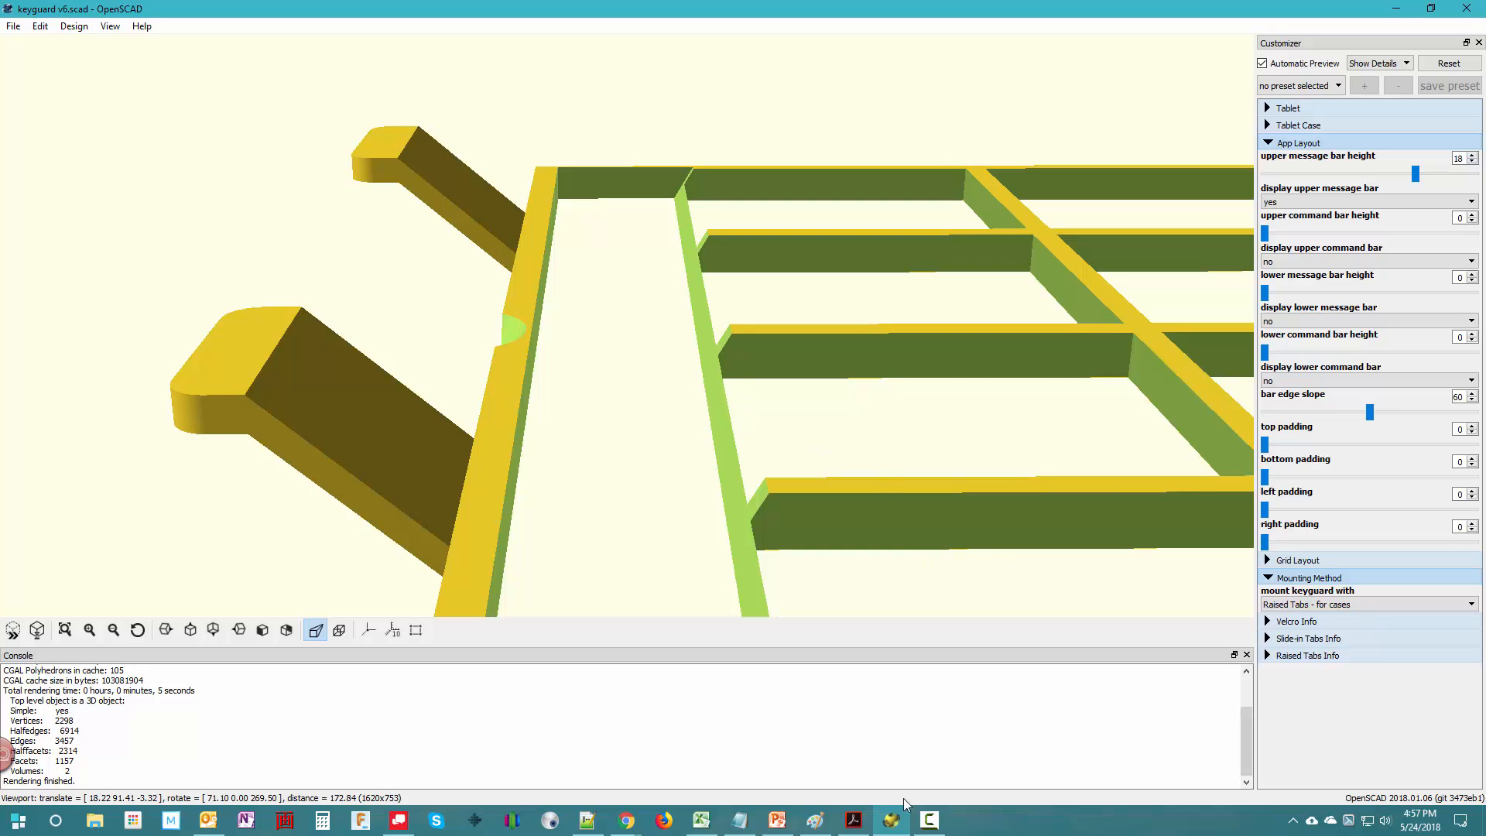
- Switch to the PowerPoint presentation "Laying out the app.pptx" and show slide 11 with the app's message bar and grid
{"action": "mouse_move", "coordinate": [780, 829]}
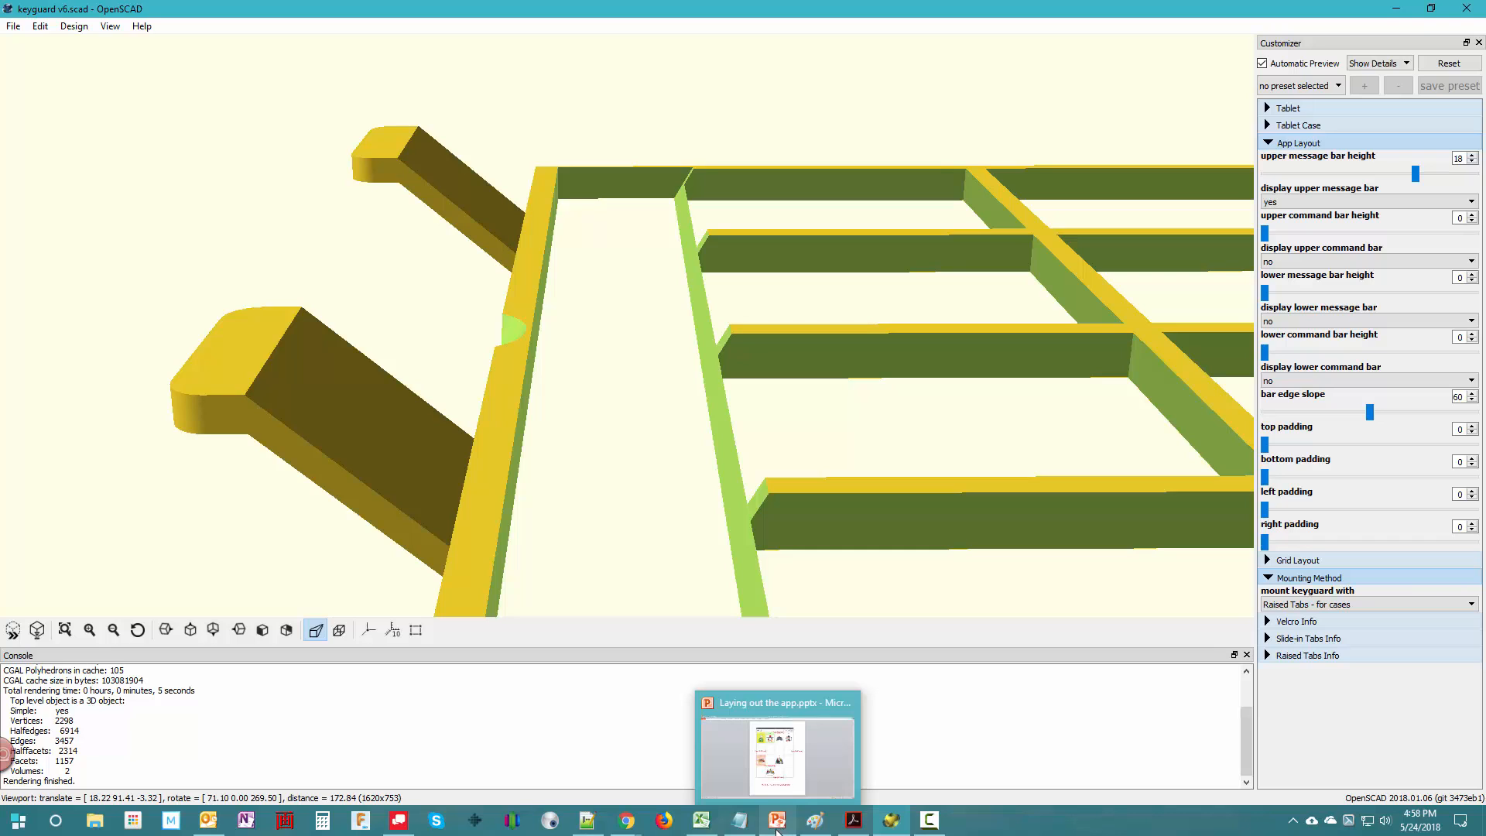
{"action": "left_click", "coordinate": [778, 821]}
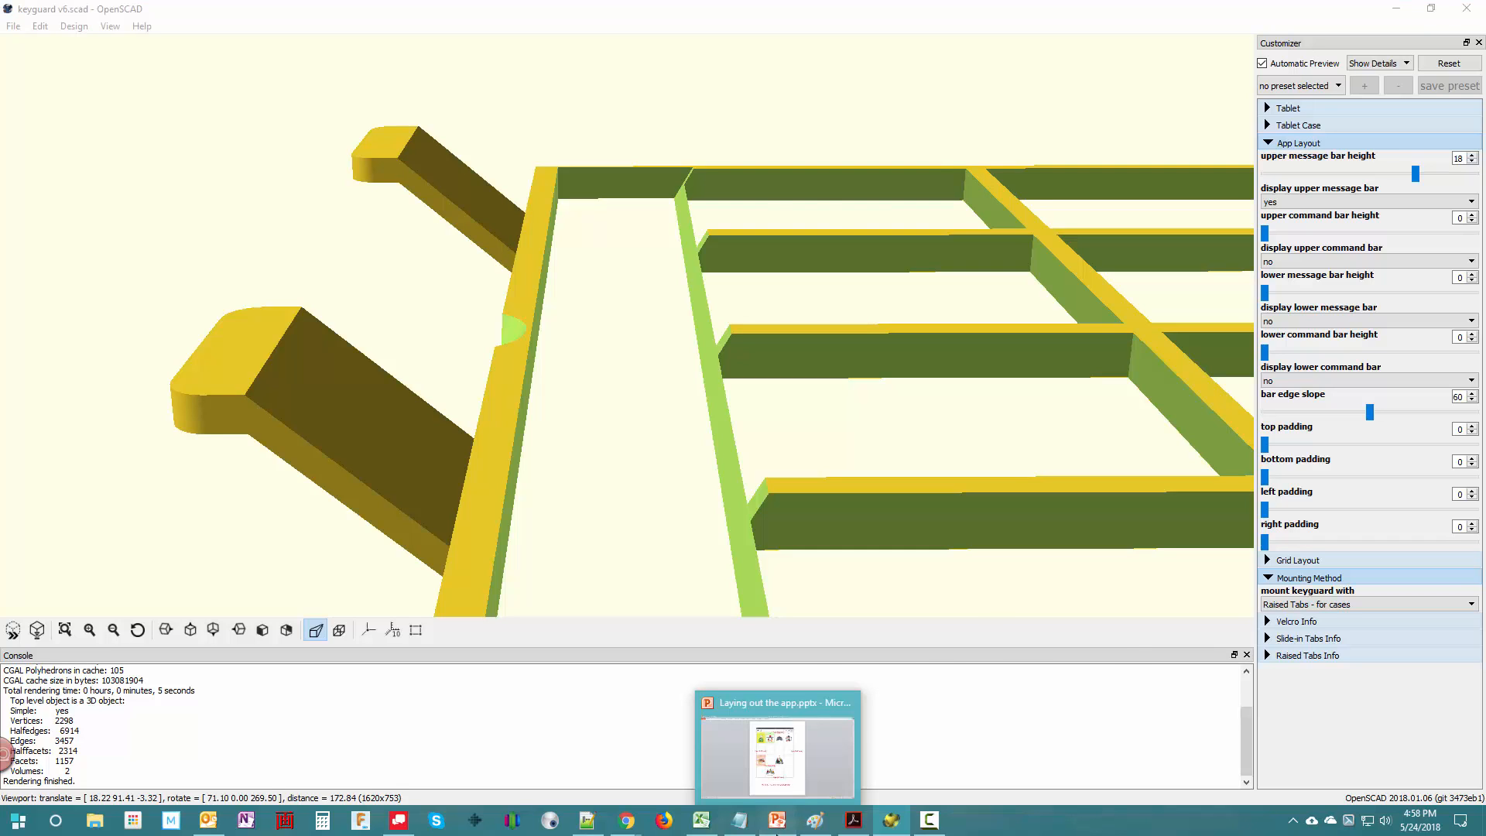
{"action": "scroll", "coordinate": [667, 336], "scroll_direction": "up", "scroll_amount": 4}
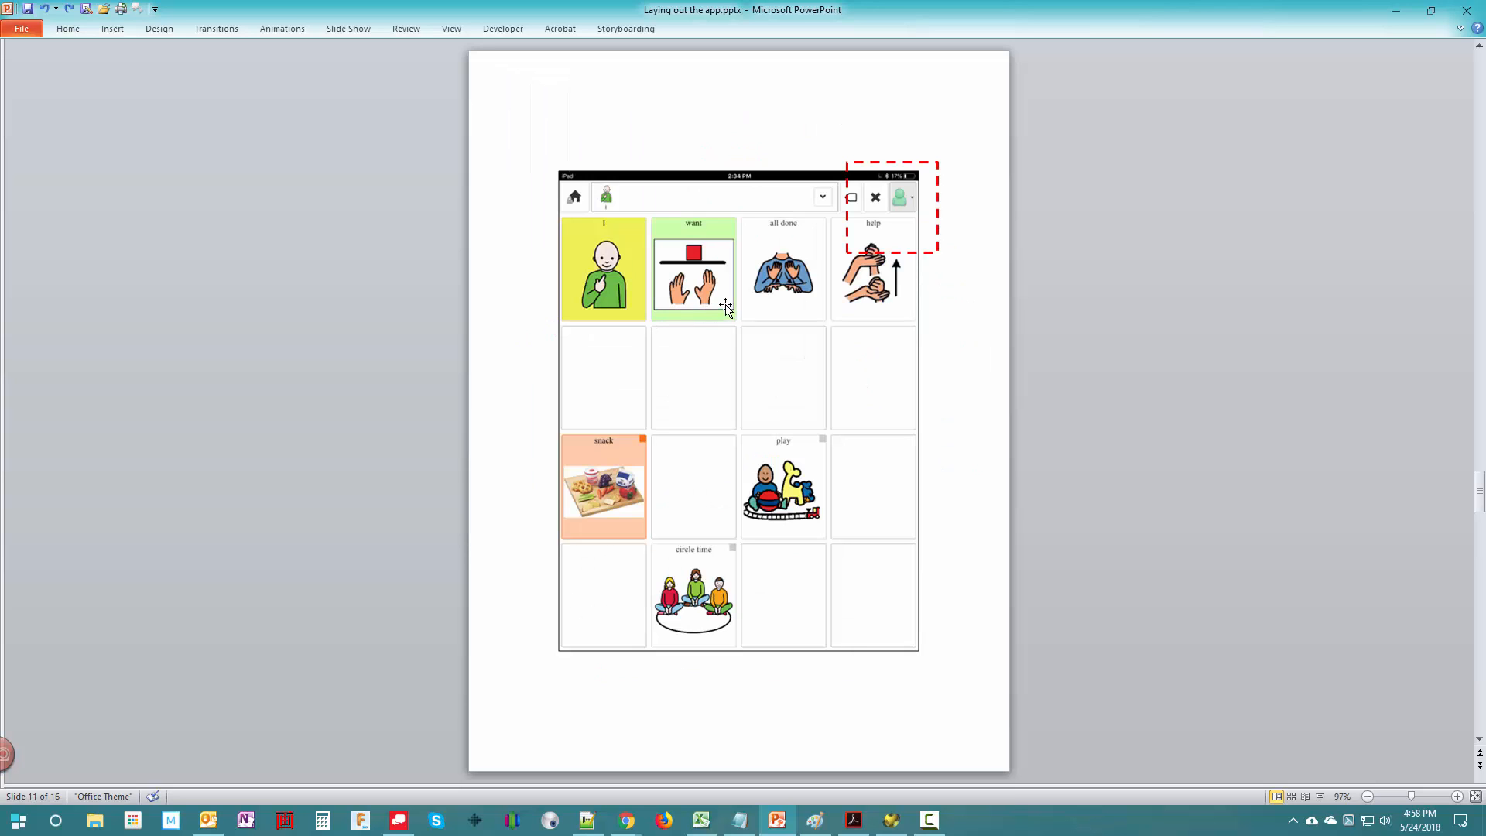